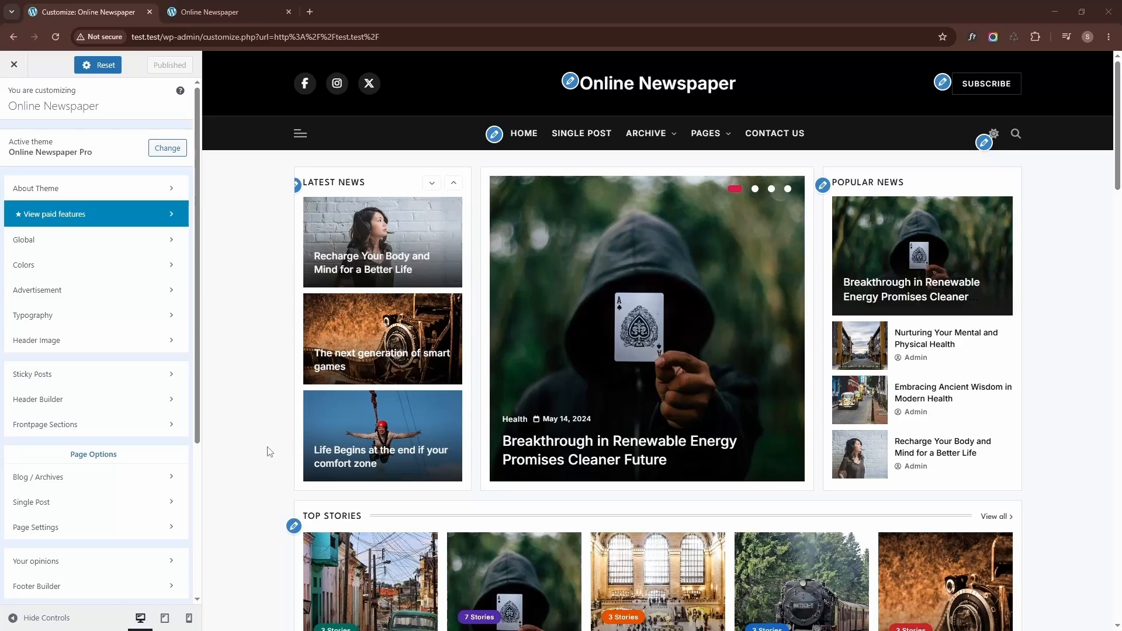
- Open the Header Builder settings and add the Date Time and Secondary Menu widgets to the first row's first column
click(99, 400)
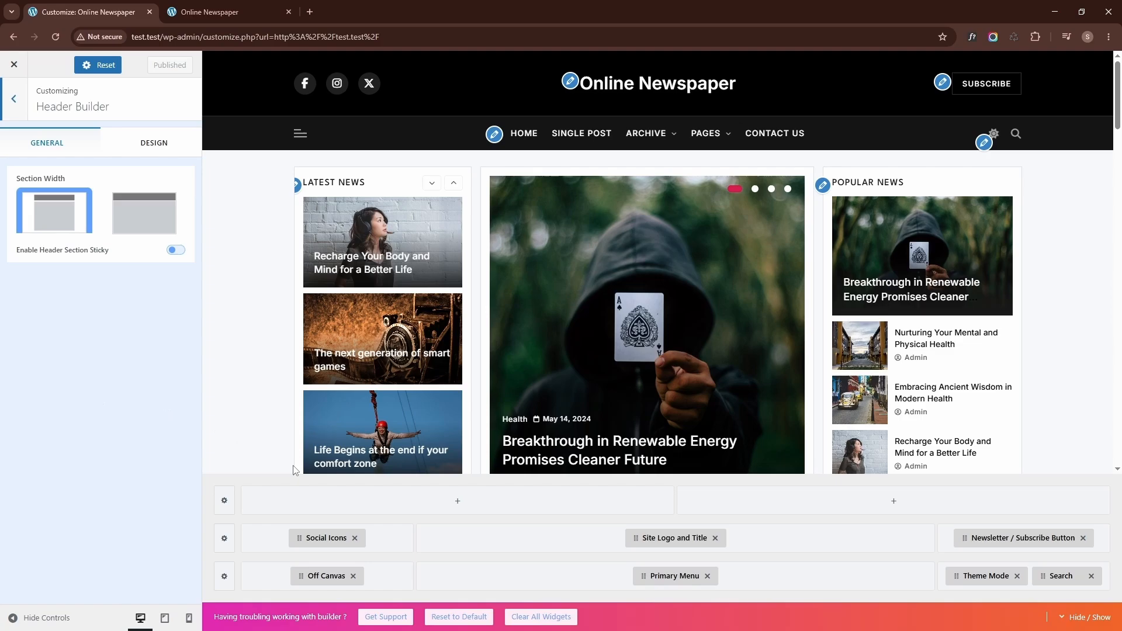
click(415, 500)
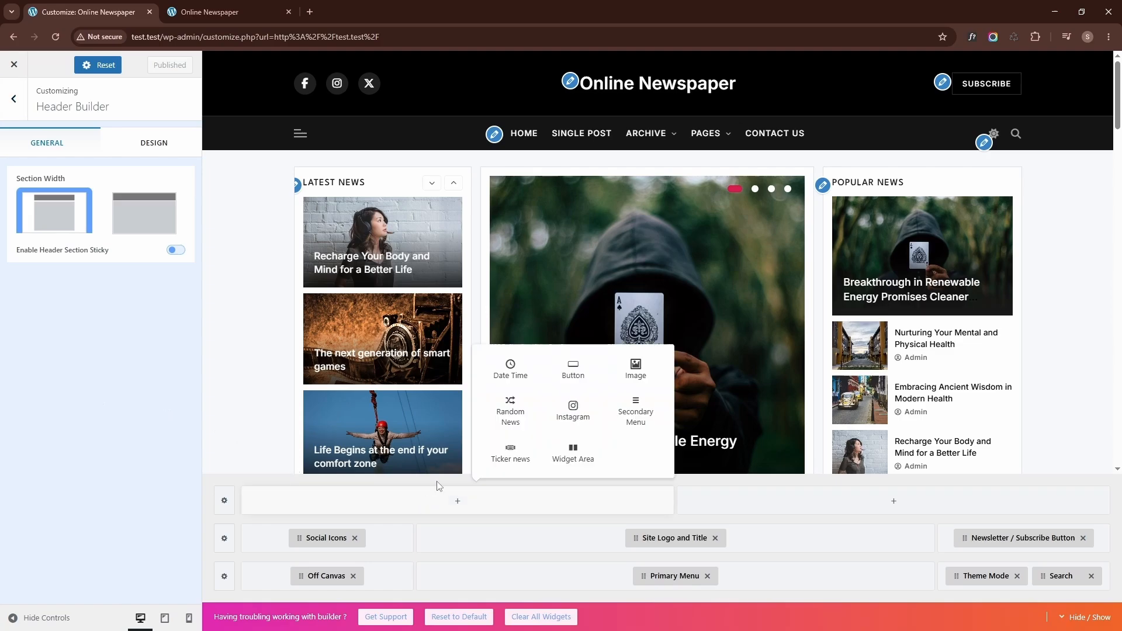
click(510, 369)
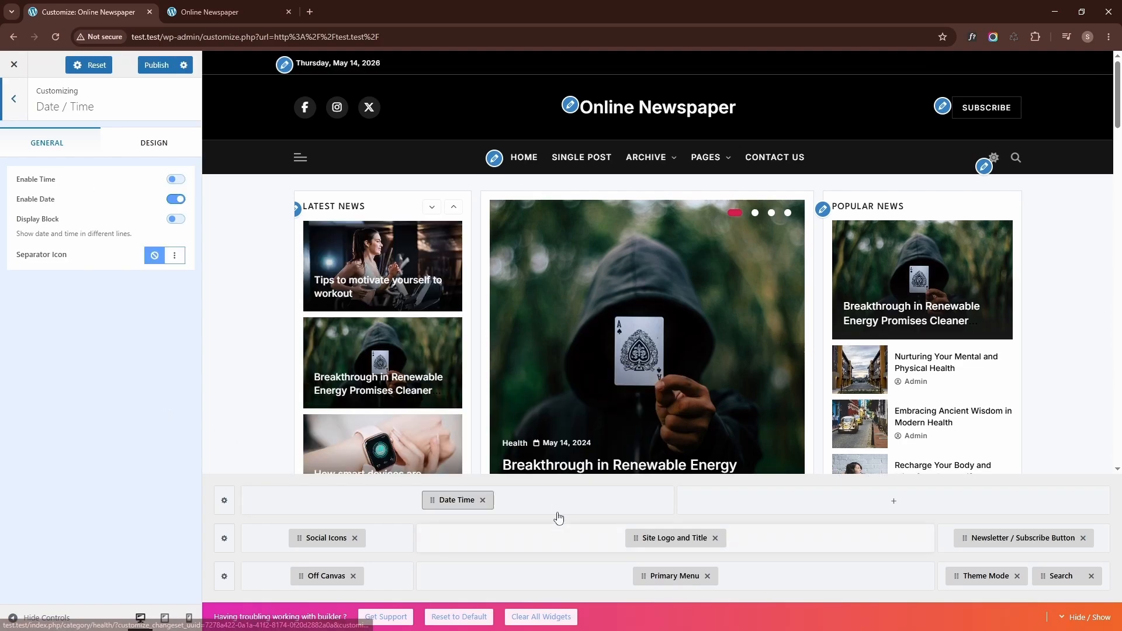
click(552, 504)
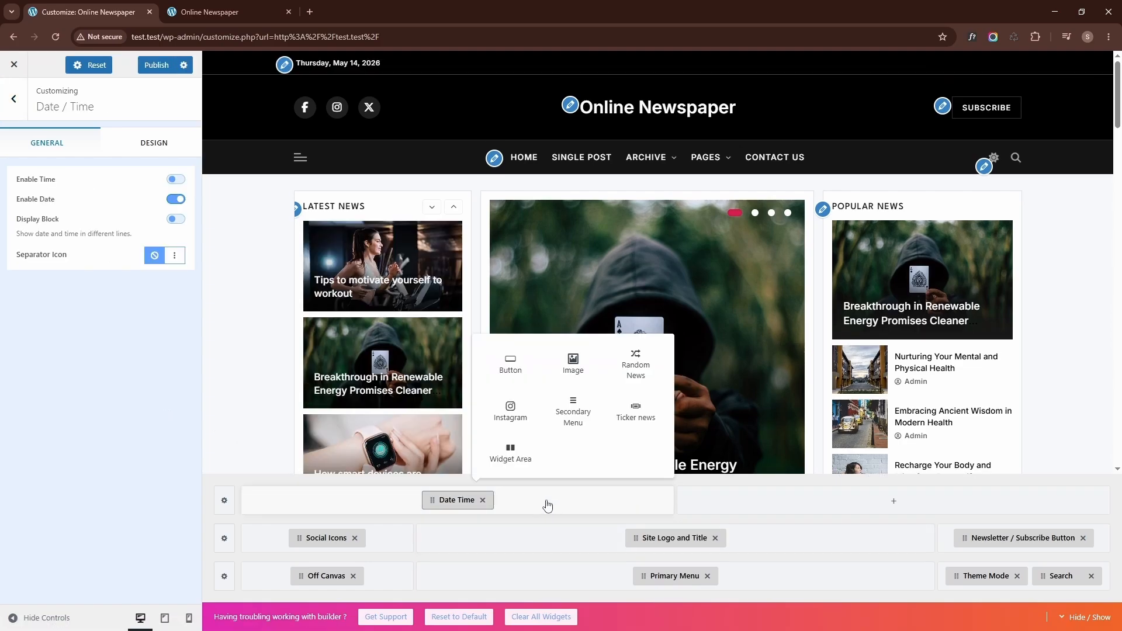
click(573, 413)
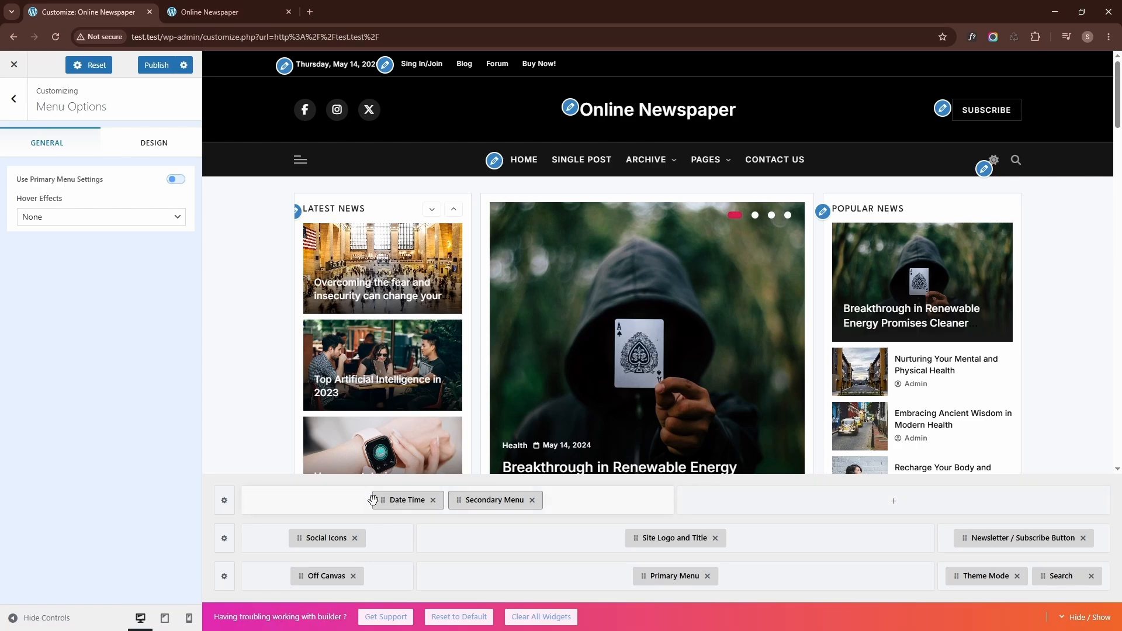
- Move the Social Icons widget to the first row's second column and add a WhatsApp icon to it
drag(322, 535, 817, 499)
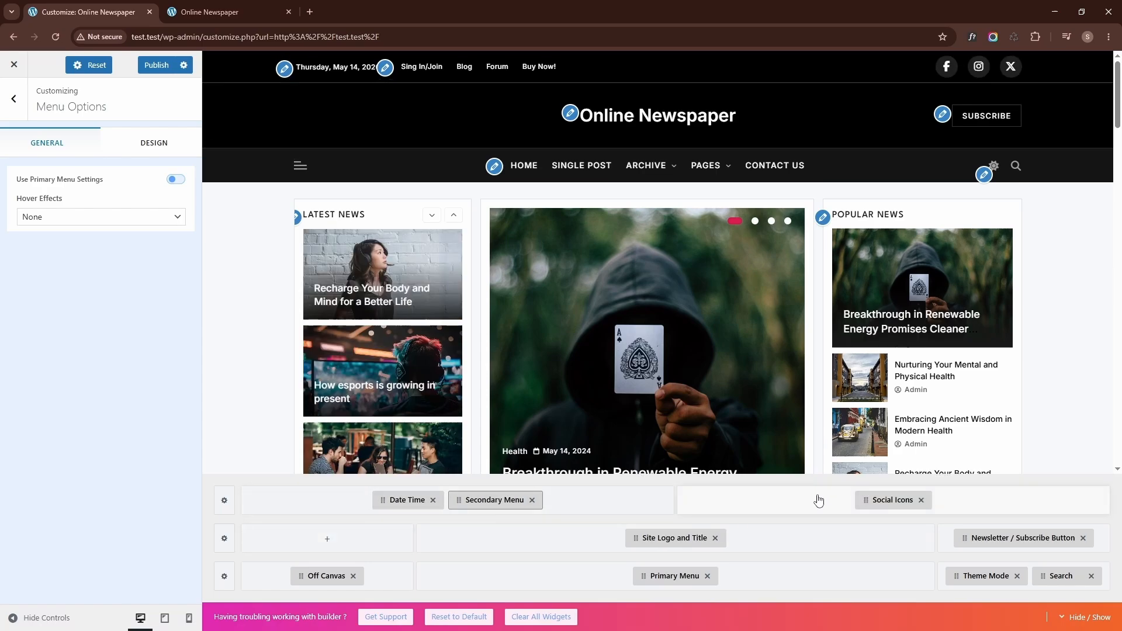
click(888, 501)
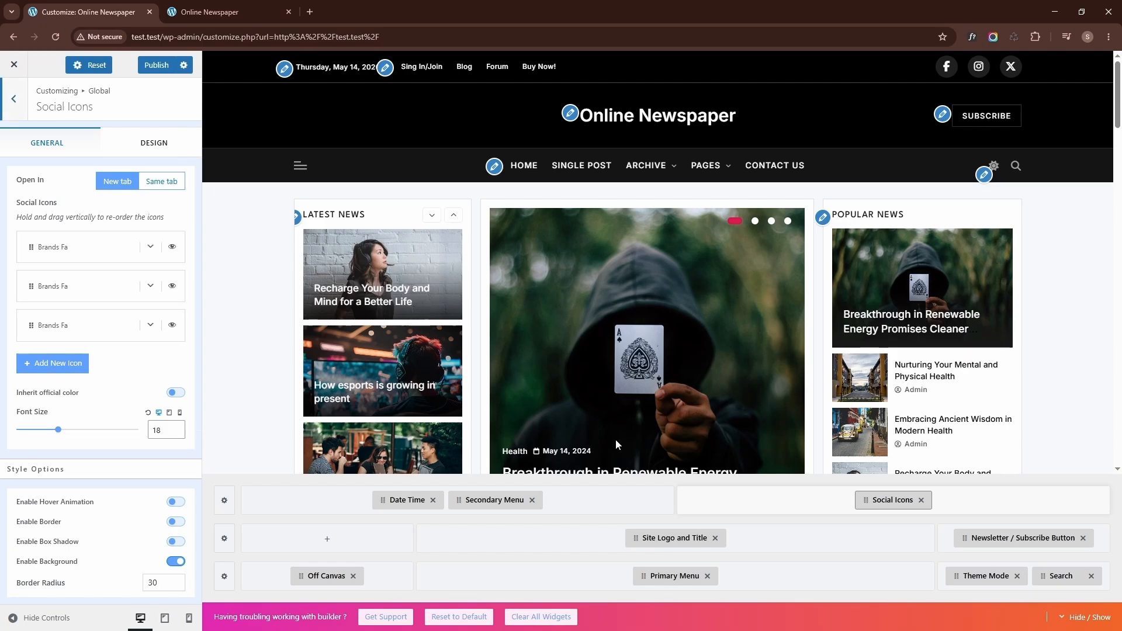
click(54, 364)
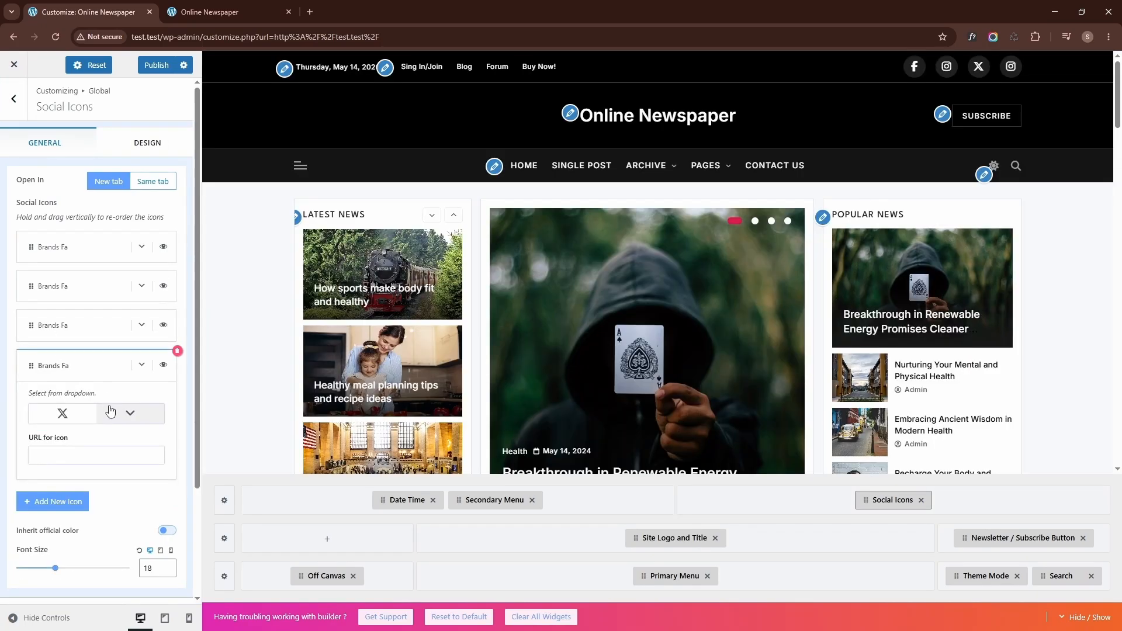
click(117, 414)
scroll(88, 467, down, 5)
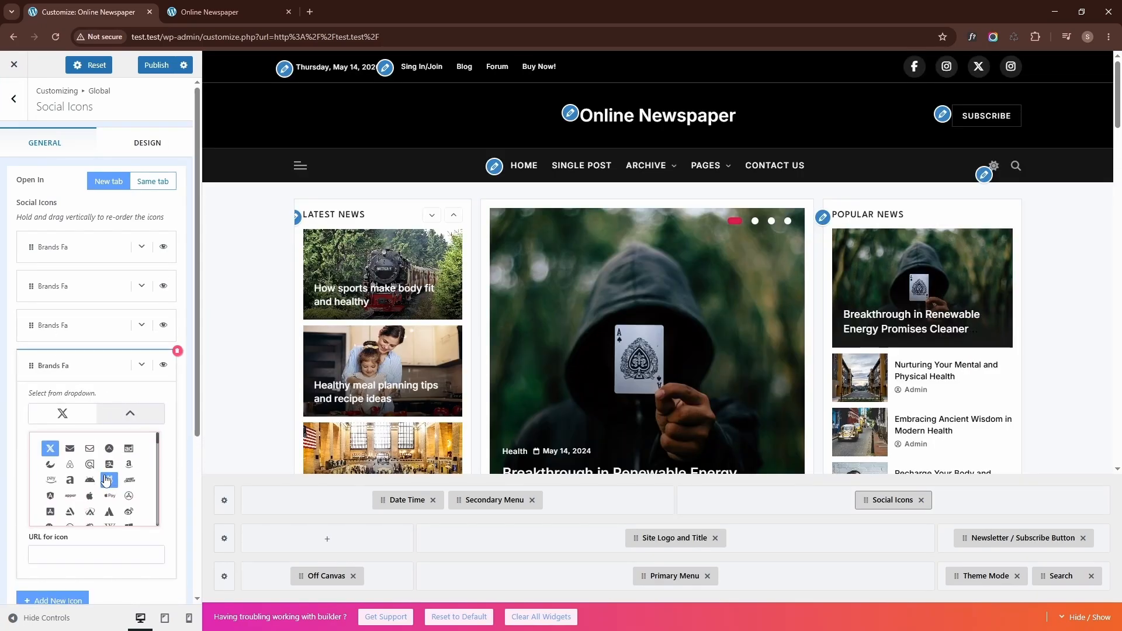
click(70, 479)
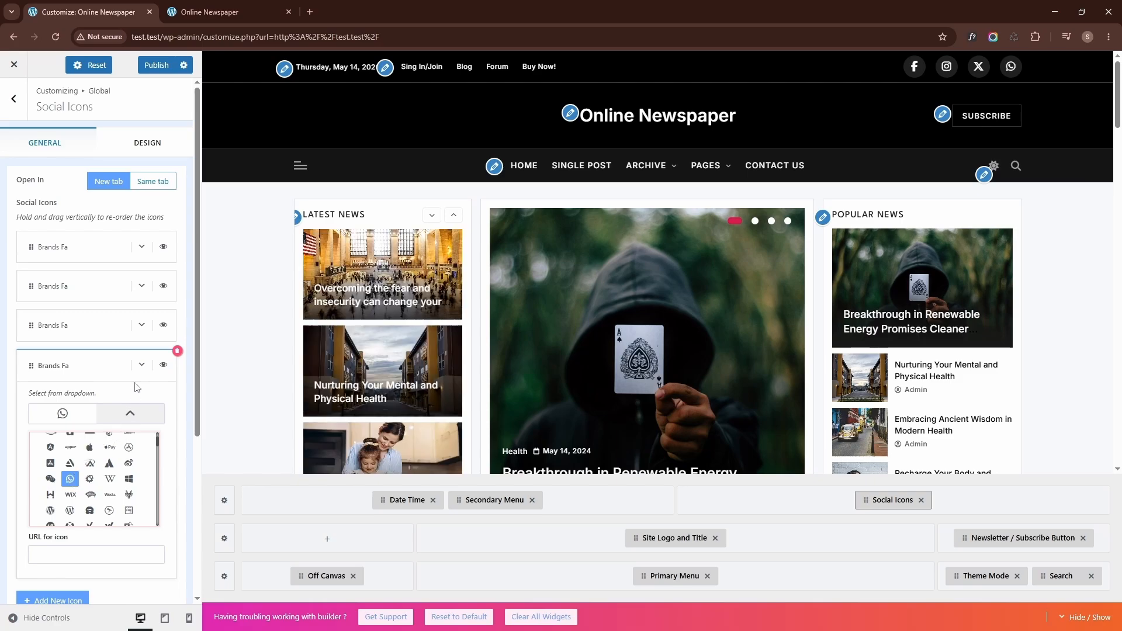
click(142, 364)
scroll(138, 407, down, 1)
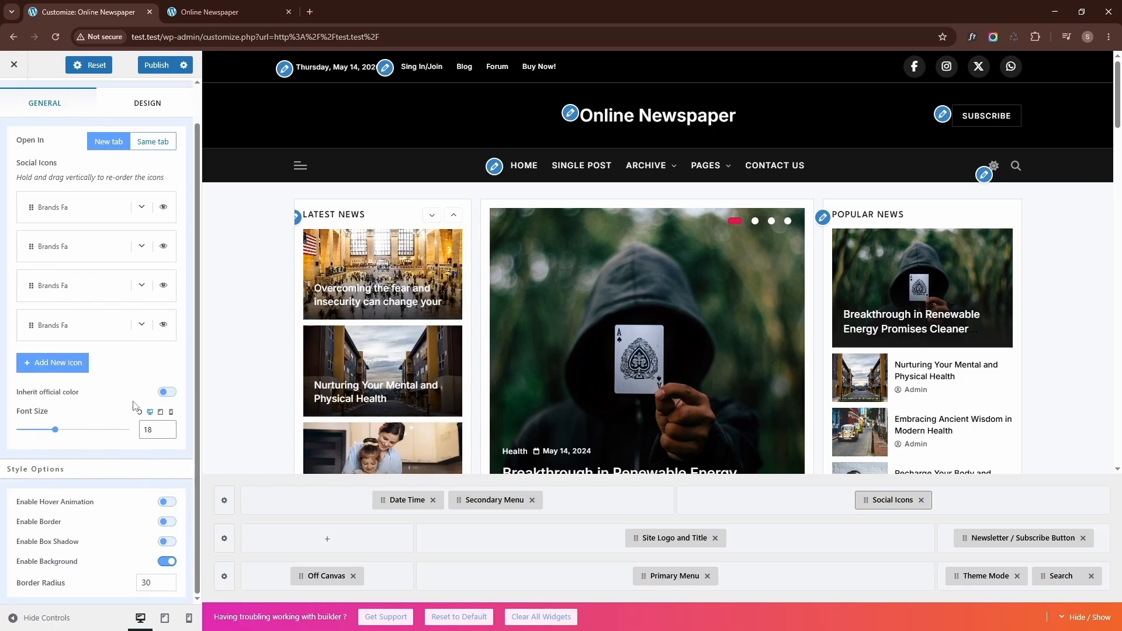
- Disable the social icons' background and set their font size to 14
click(170, 563)
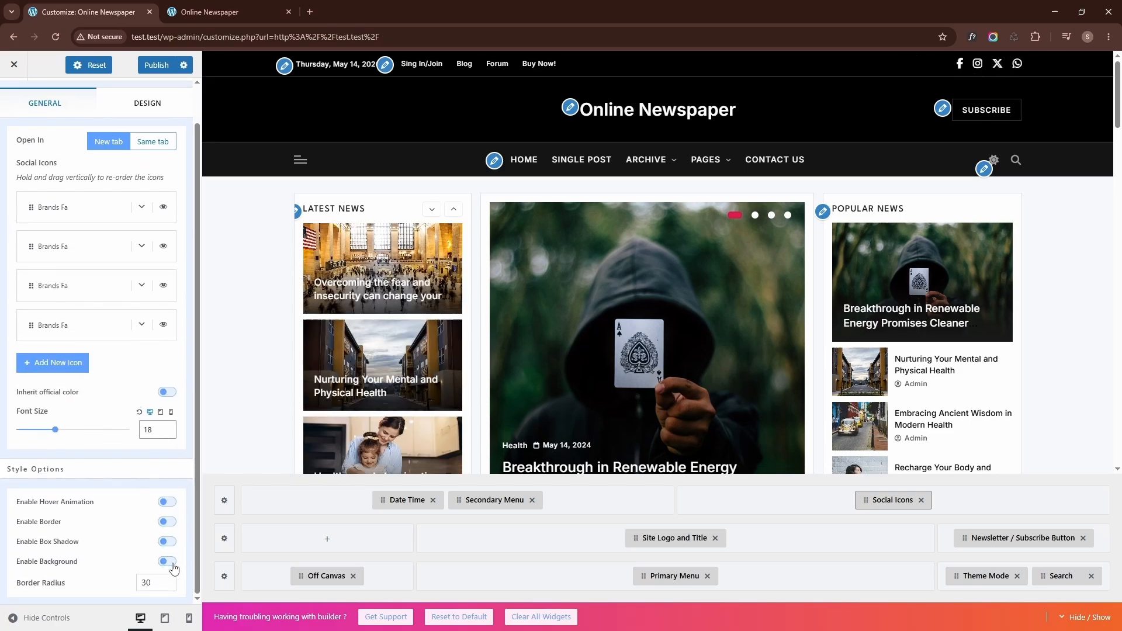
click(167, 434)
click(167, 433)
click(167, 434)
click(167, 434)
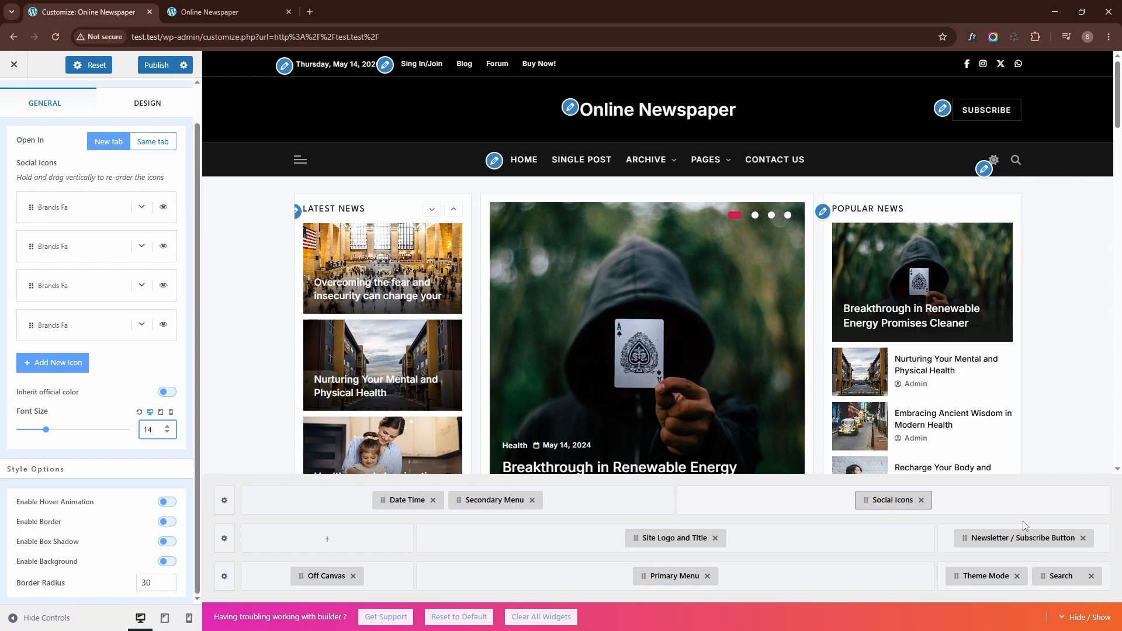
- Reduce the second header row to two columns, removing the Newsletter / Subscribe Button and moving Site Logo and Title to the first column
click(1083, 538)
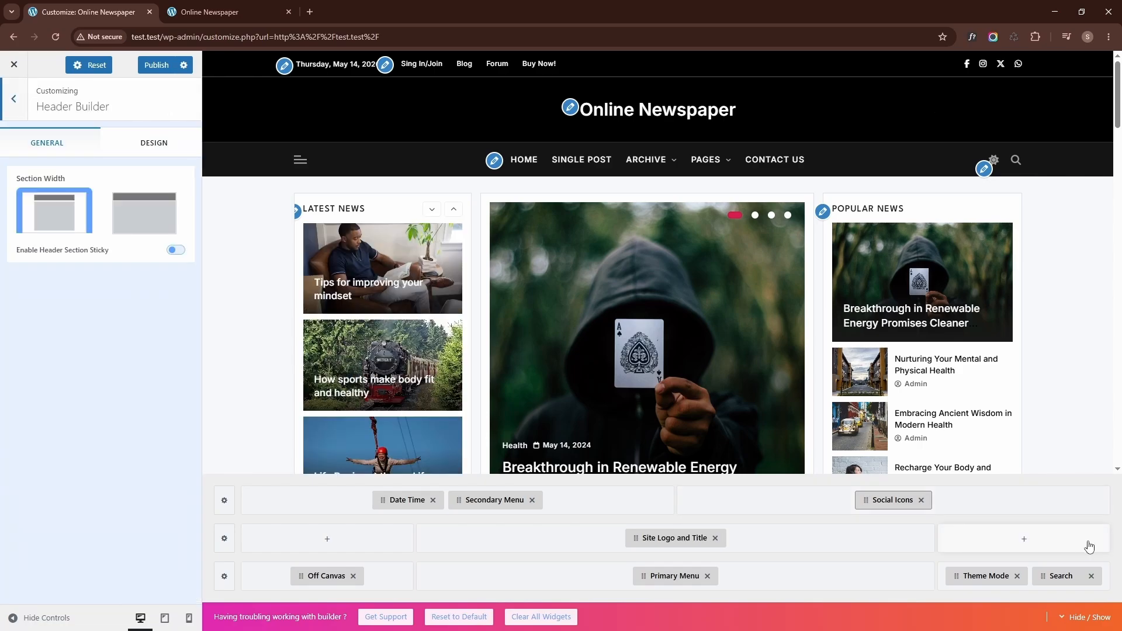
drag(646, 537, 385, 542)
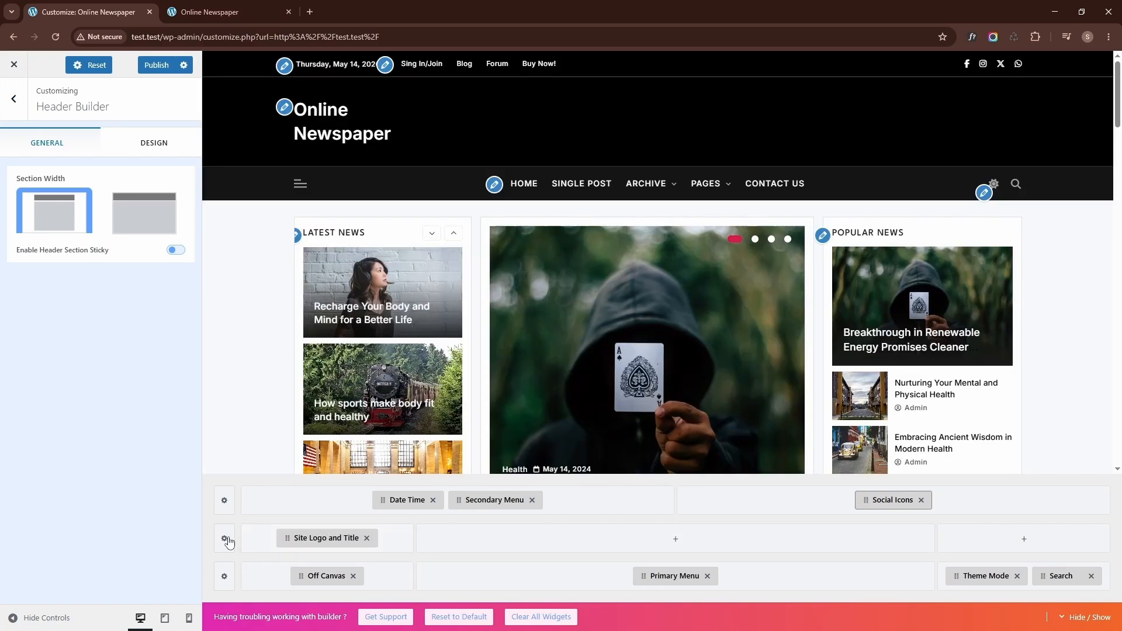
click(224, 539)
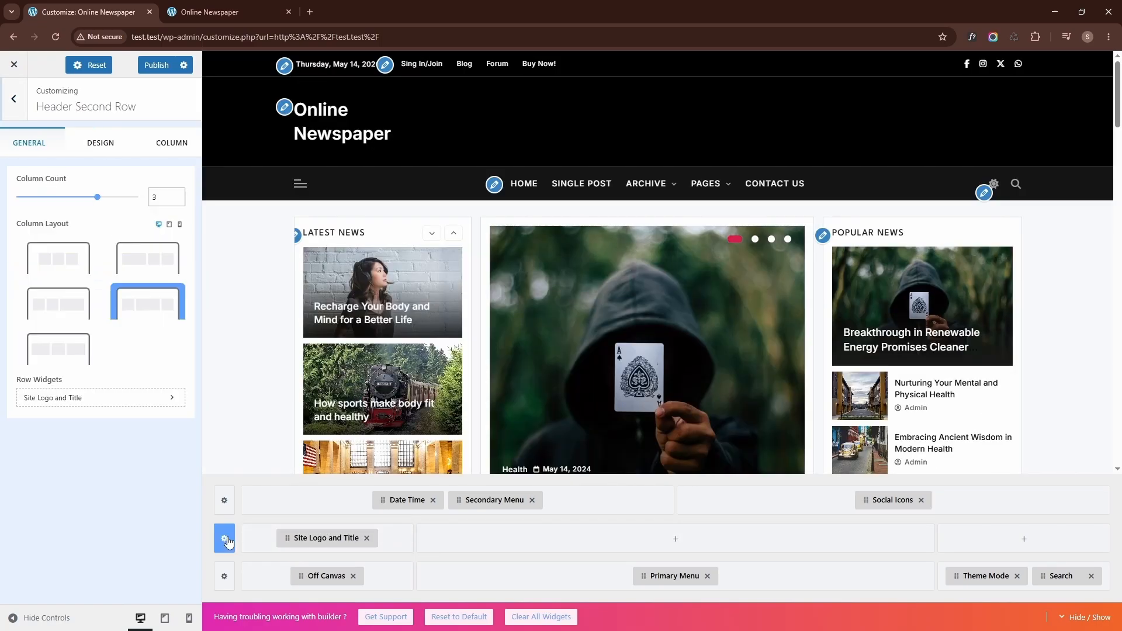
click(176, 200)
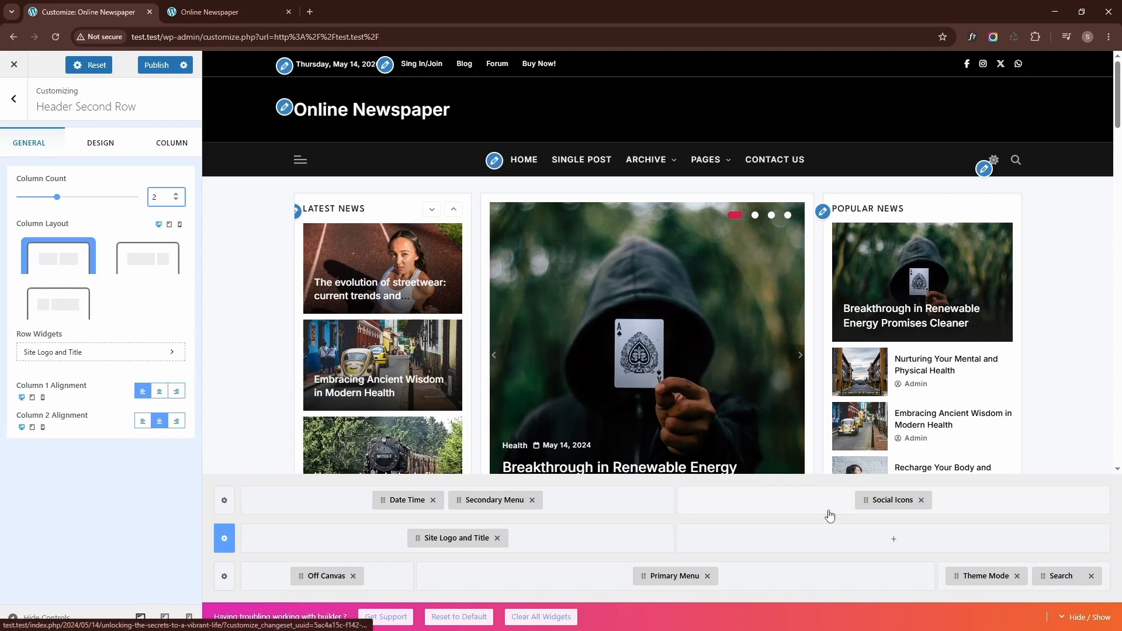
- Add an Image widget to the second row's empty column, using the banner Group-1137-2-1.jpg from the media library
click(866, 539)
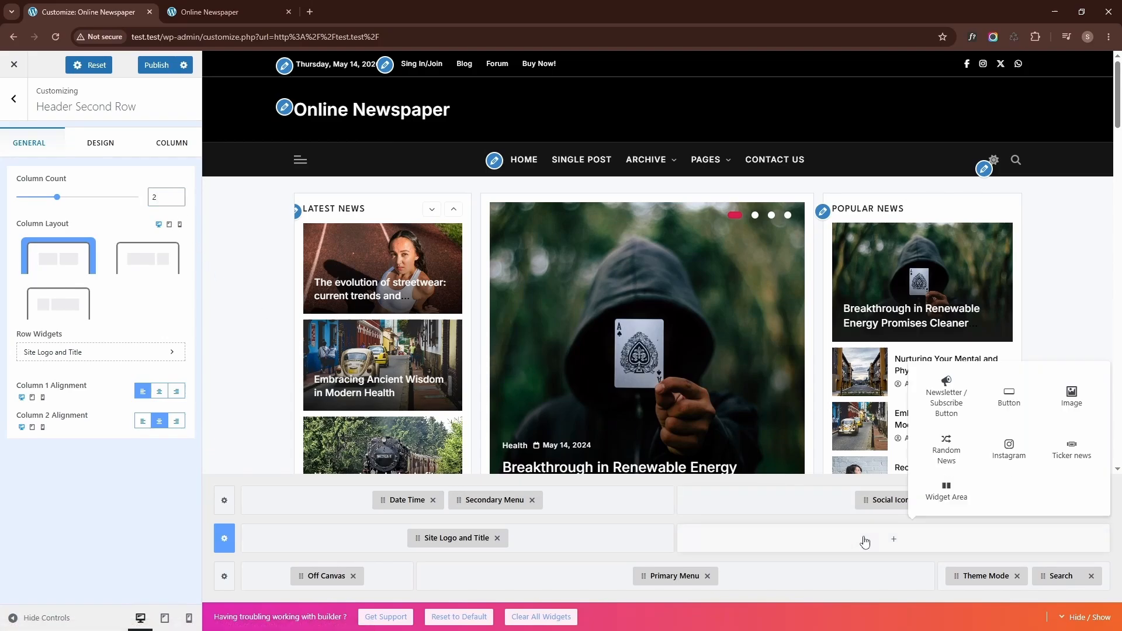
click(1072, 398)
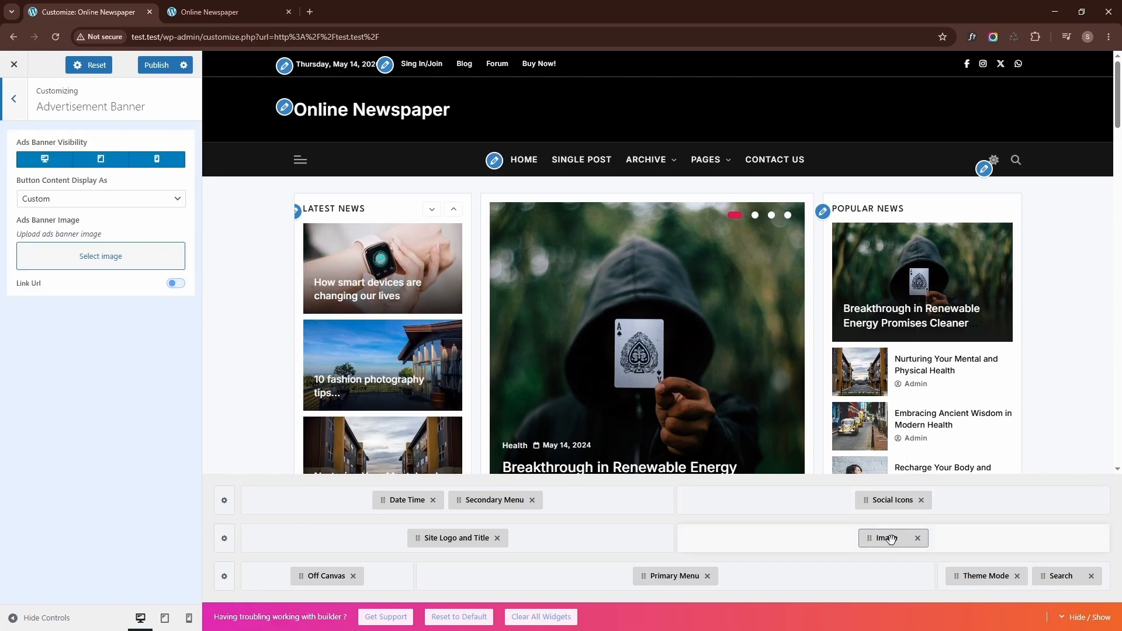
click(117, 264)
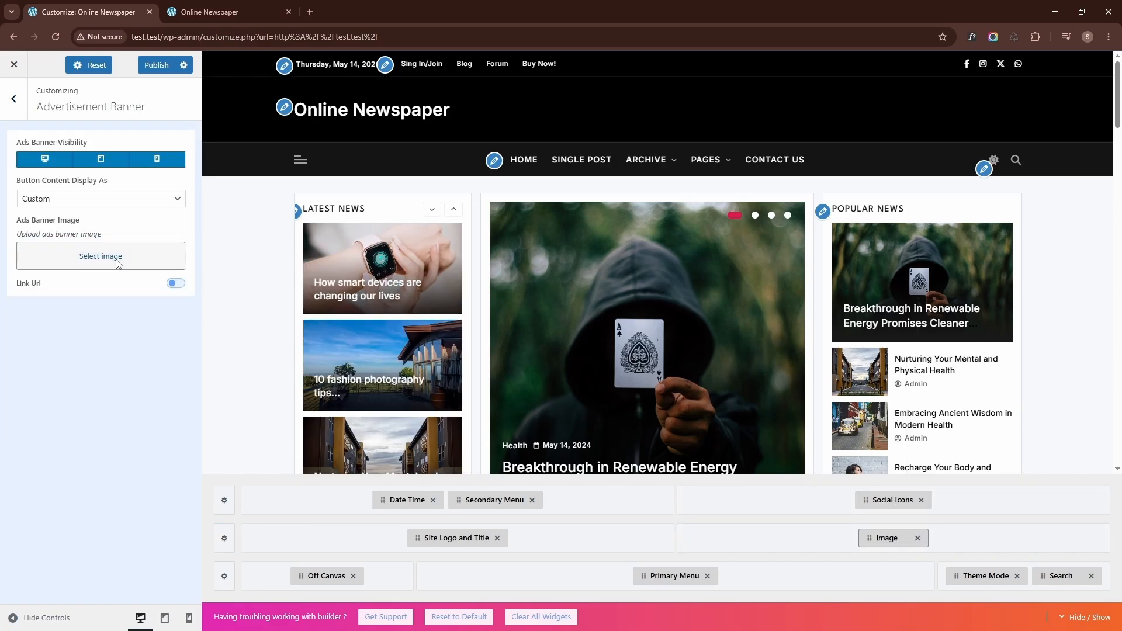
click(93, 216)
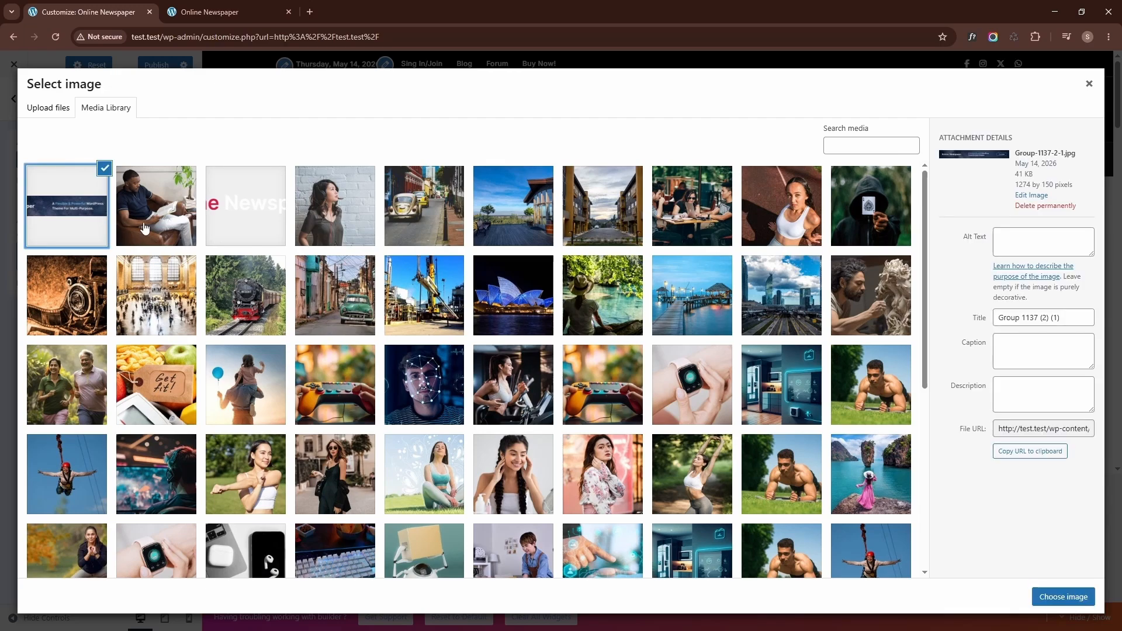
click(1049, 597)
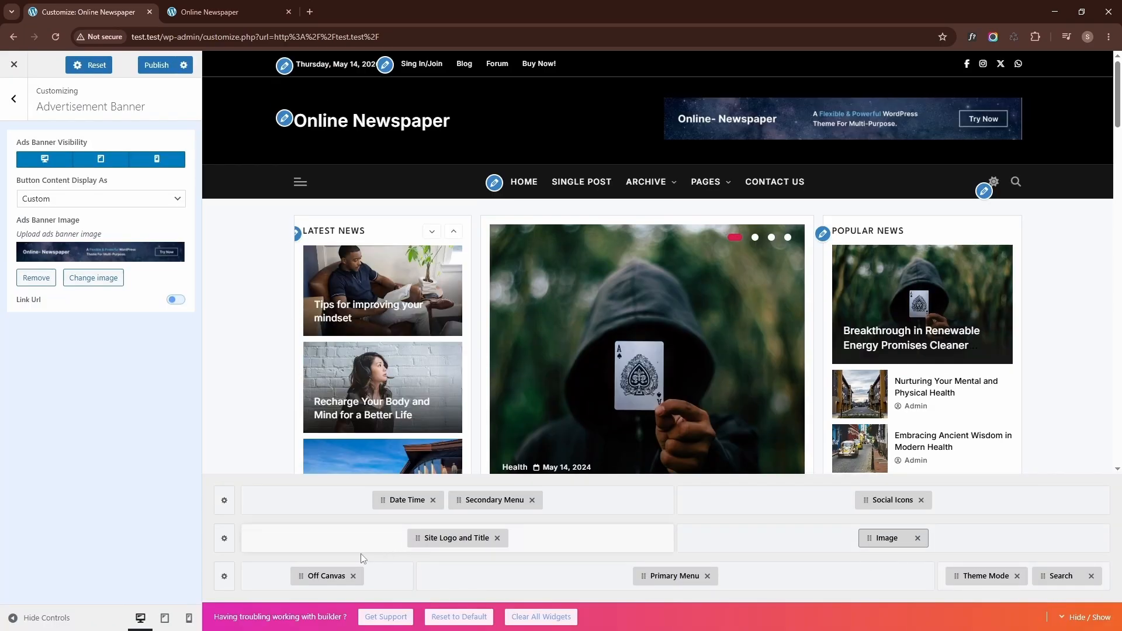
- Remove Off Canvas and Theme Mode from the third row, and move Primary Menu to the first column and Search to the middle one
click(353, 577)
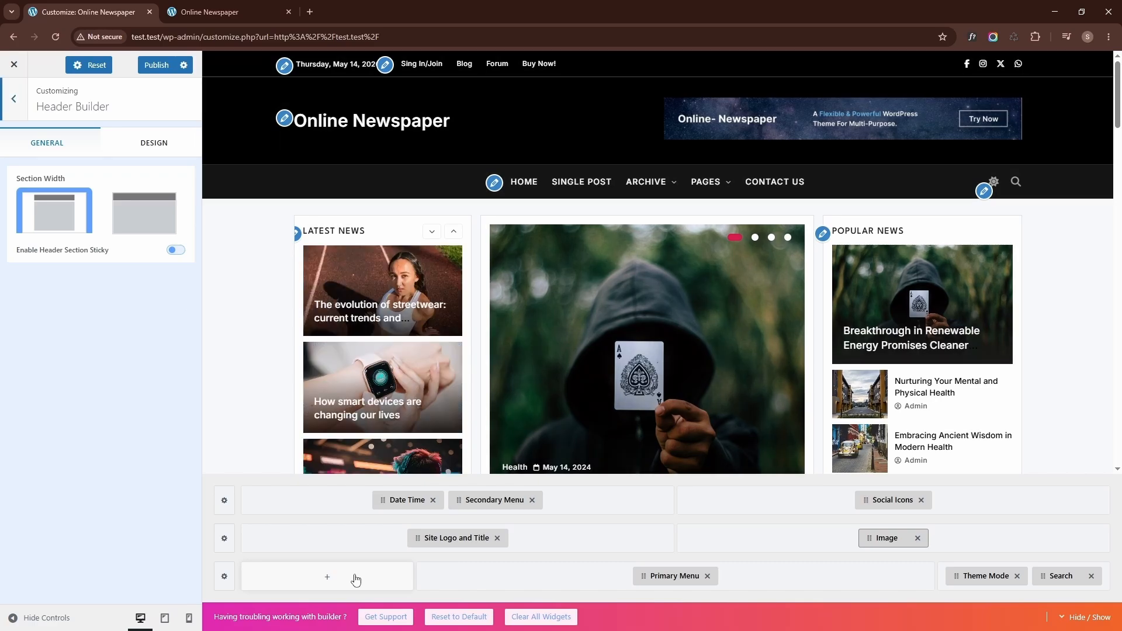
click(1017, 576)
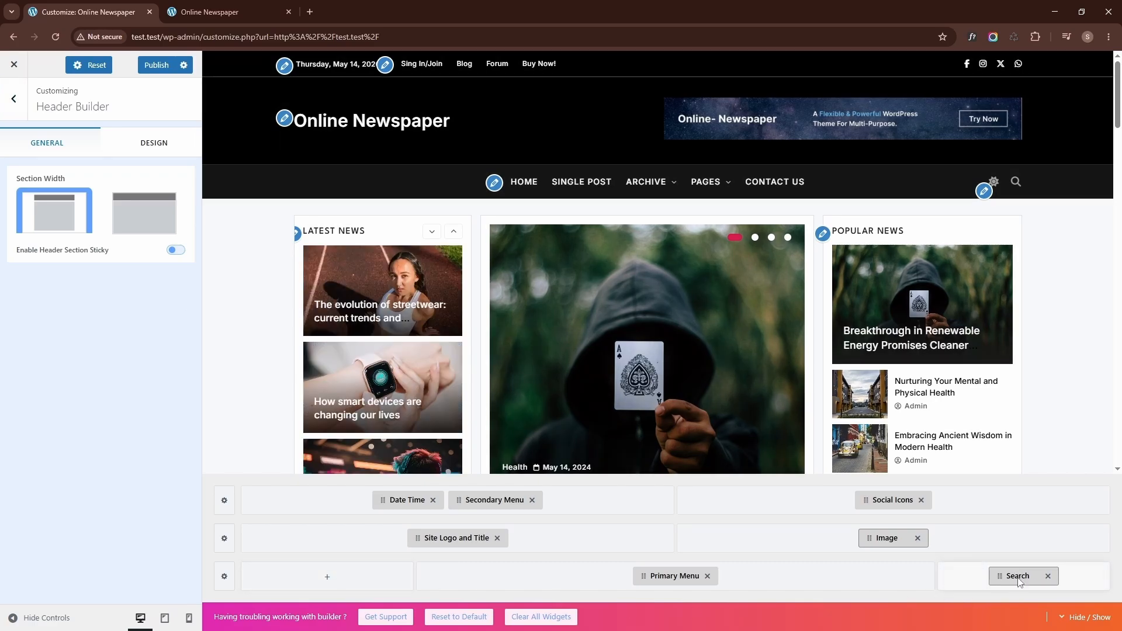
drag(643, 575, 328, 576)
drag(1001, 578, 718, 581)
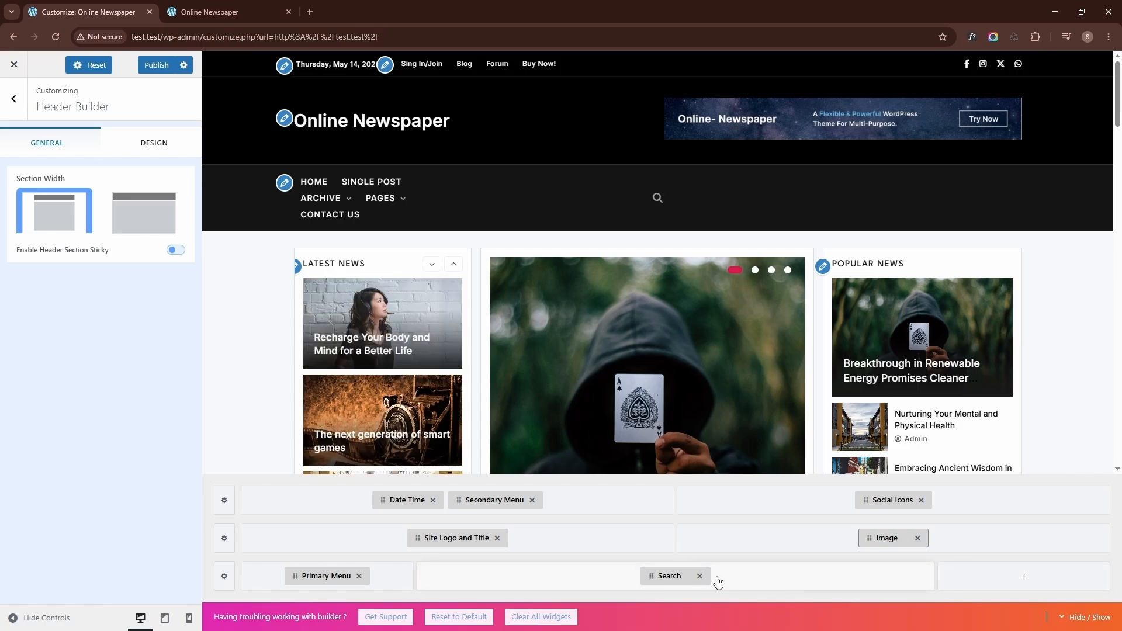
- Set the third header row to two columns with the wider-first-column layout and align column 2 to the right
click(224, 576)
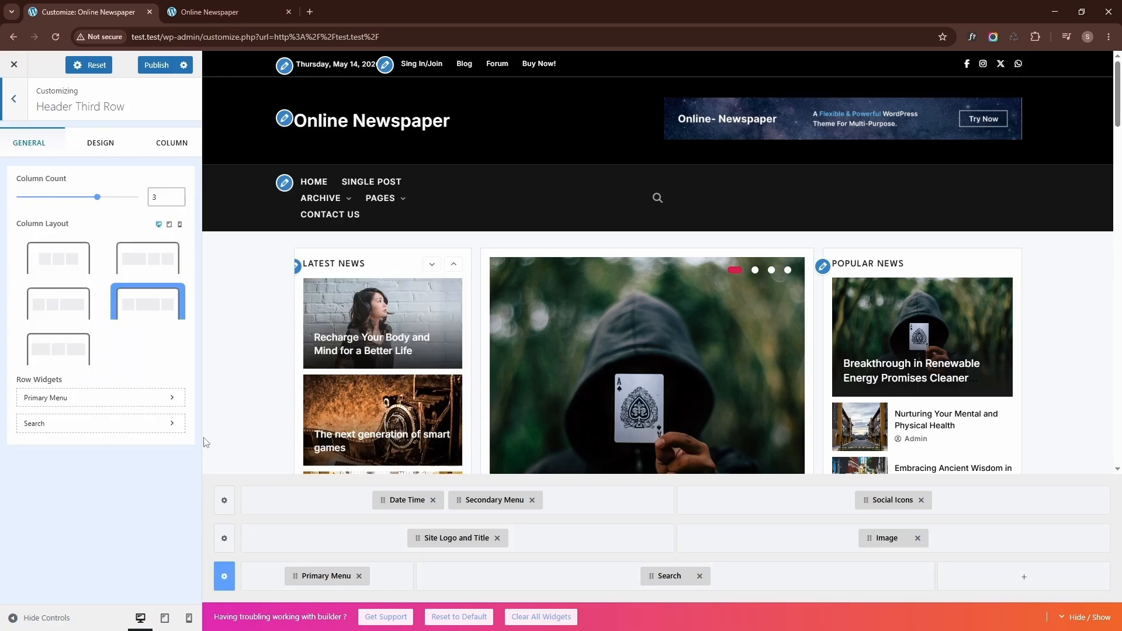
click(176, 201)
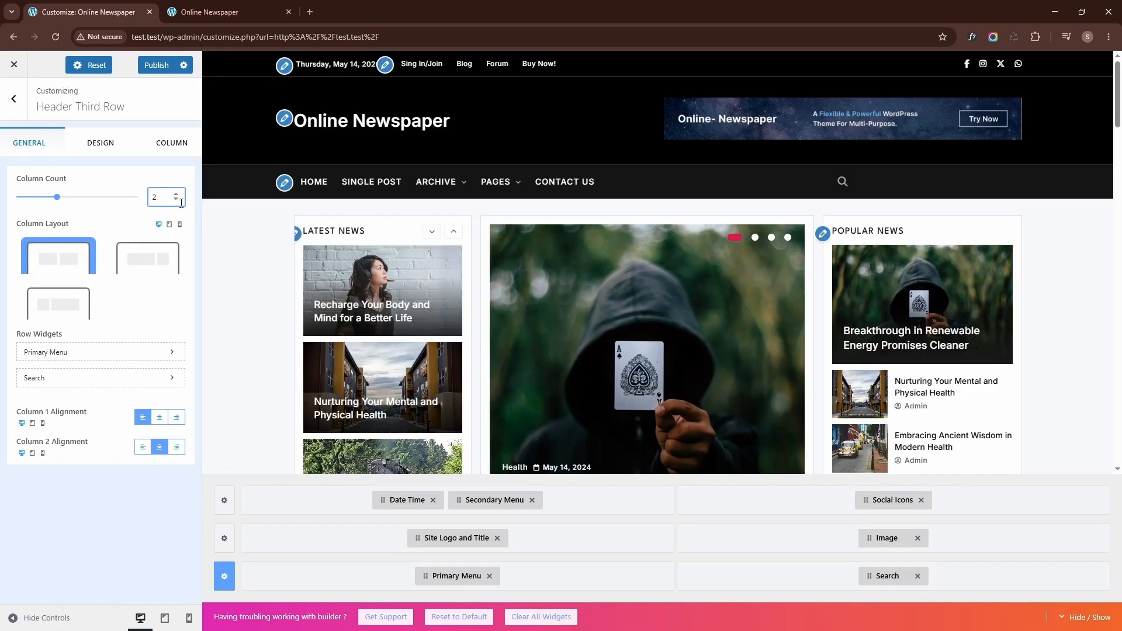
click(147, 251)
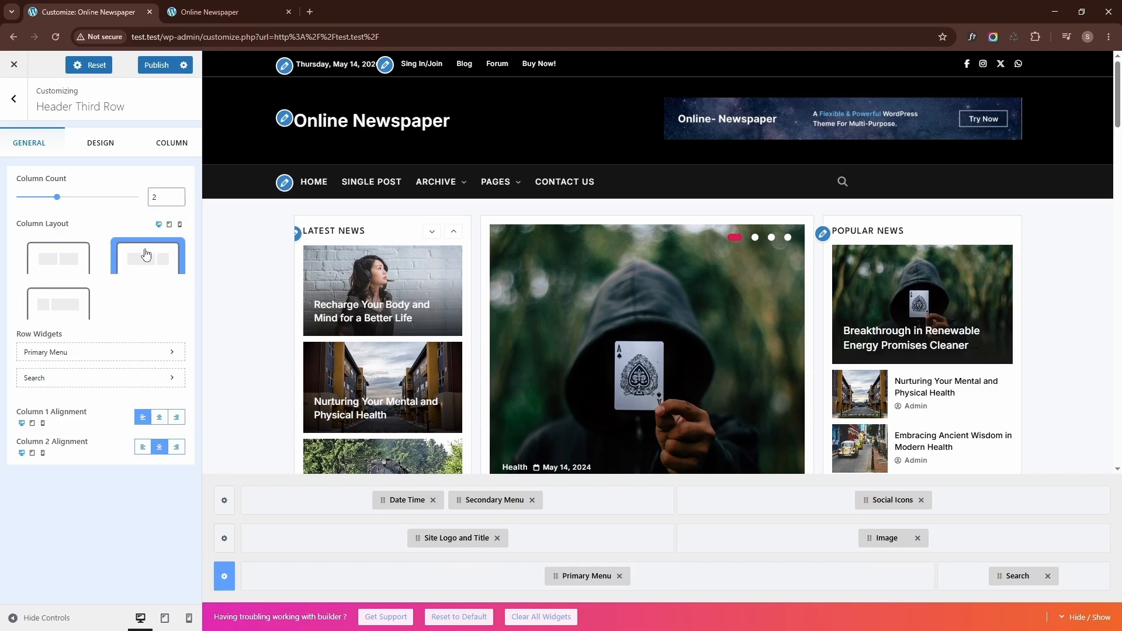
click(179, 153)
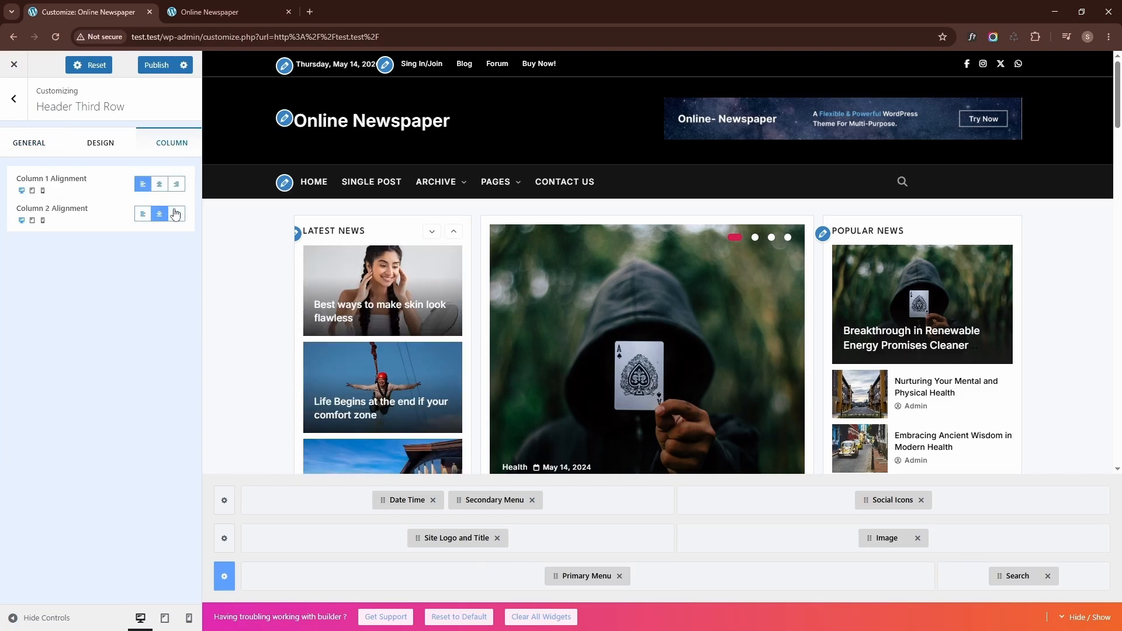
click(176, 213)
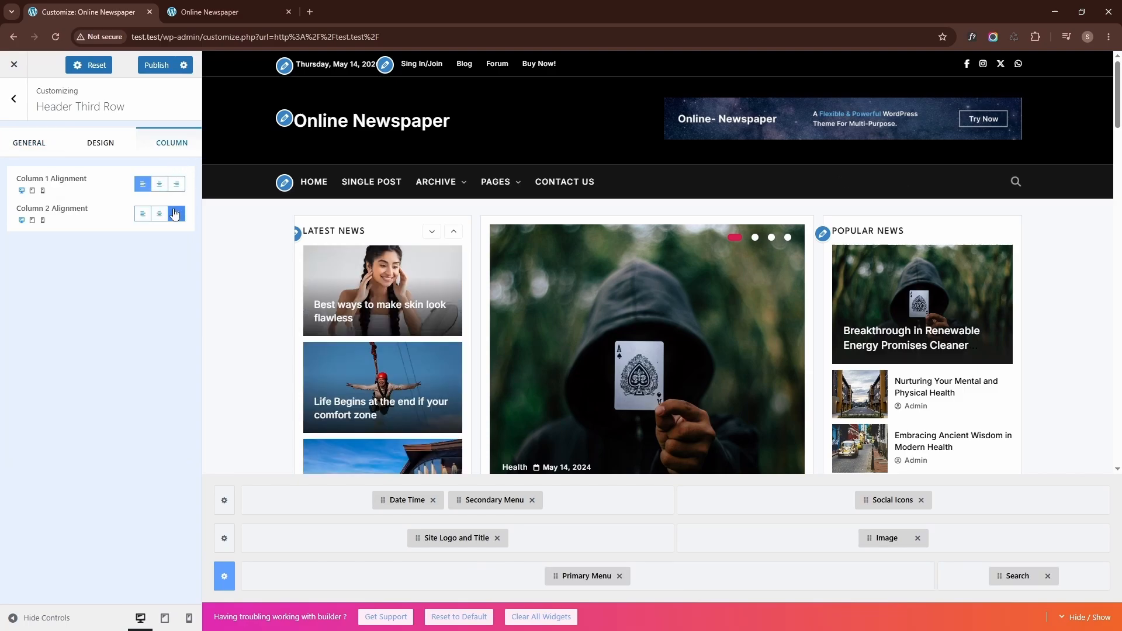
- Upload Online Newspaper (1).png from the computer as the site logo without cropping it
click(449, 539)
click(88, 237)
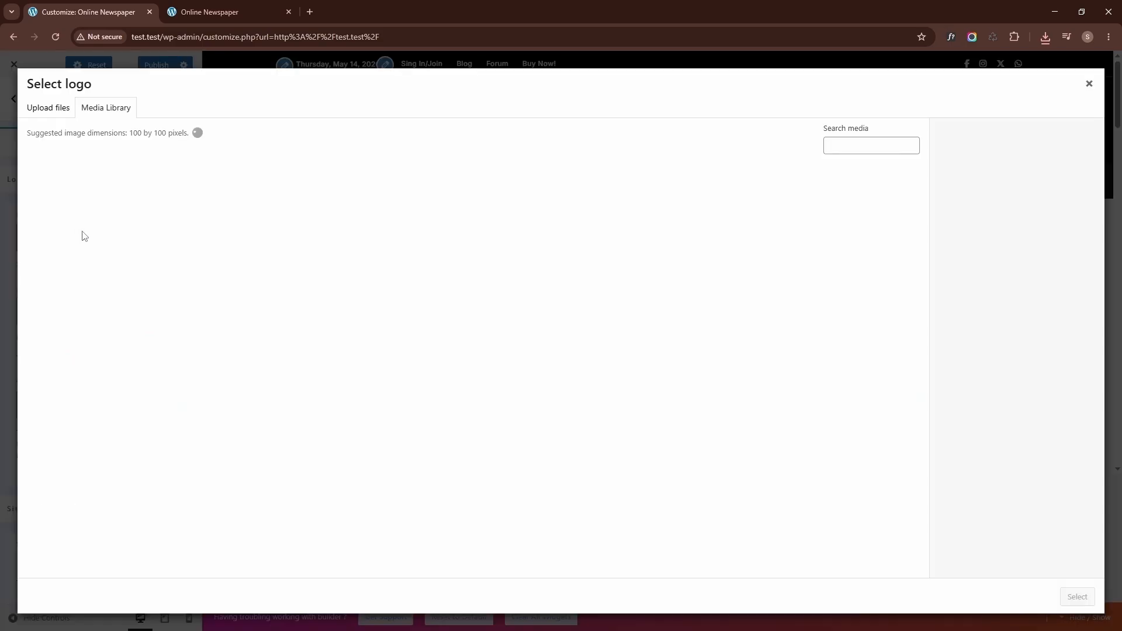
click(56, 117)
click(587, 318)
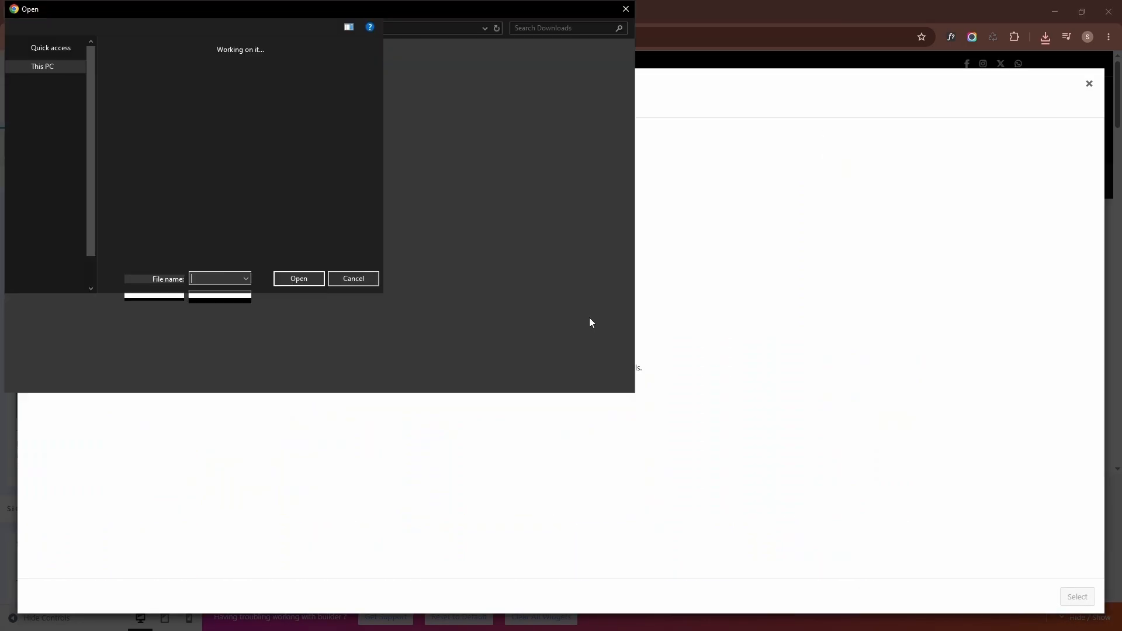
click(134, 94)
click(540, 378)
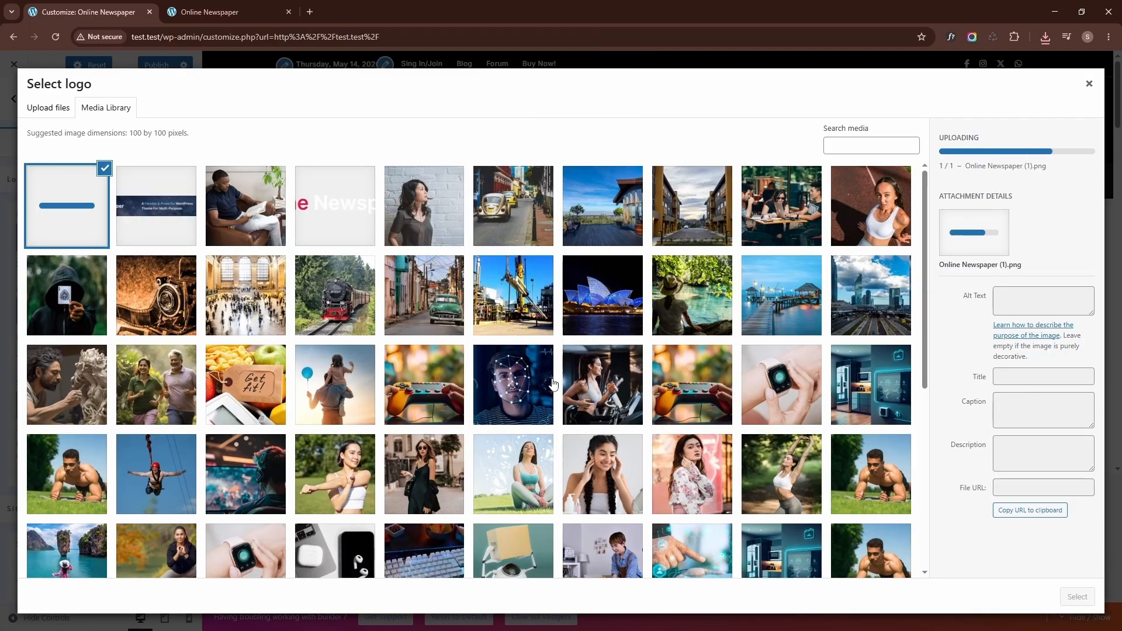
click(1077, 597)
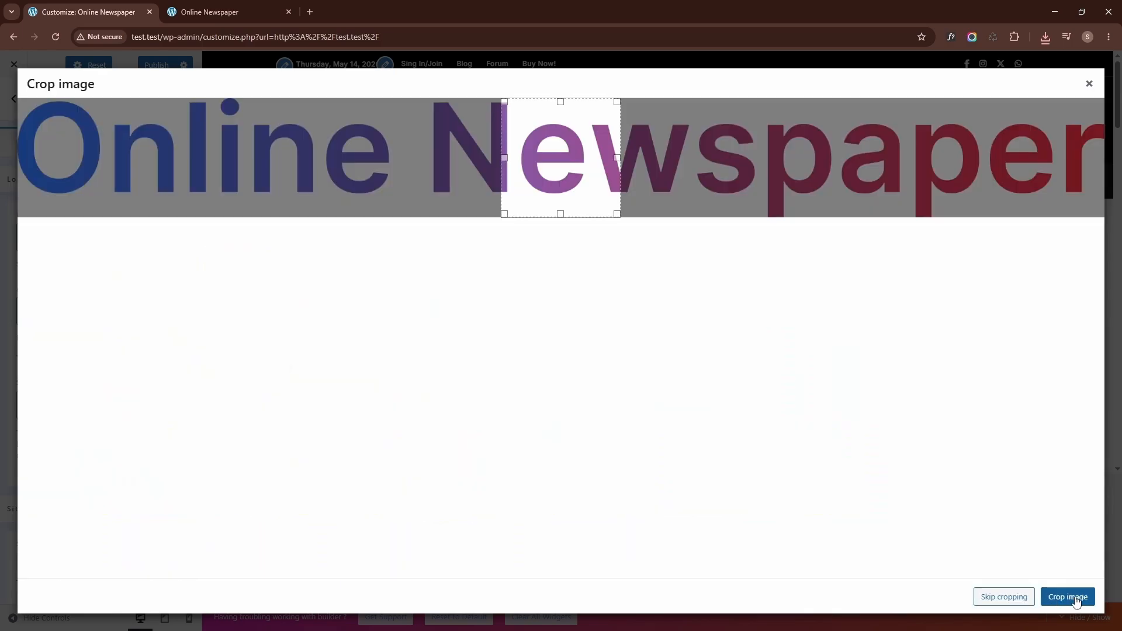
click(1007, 596)
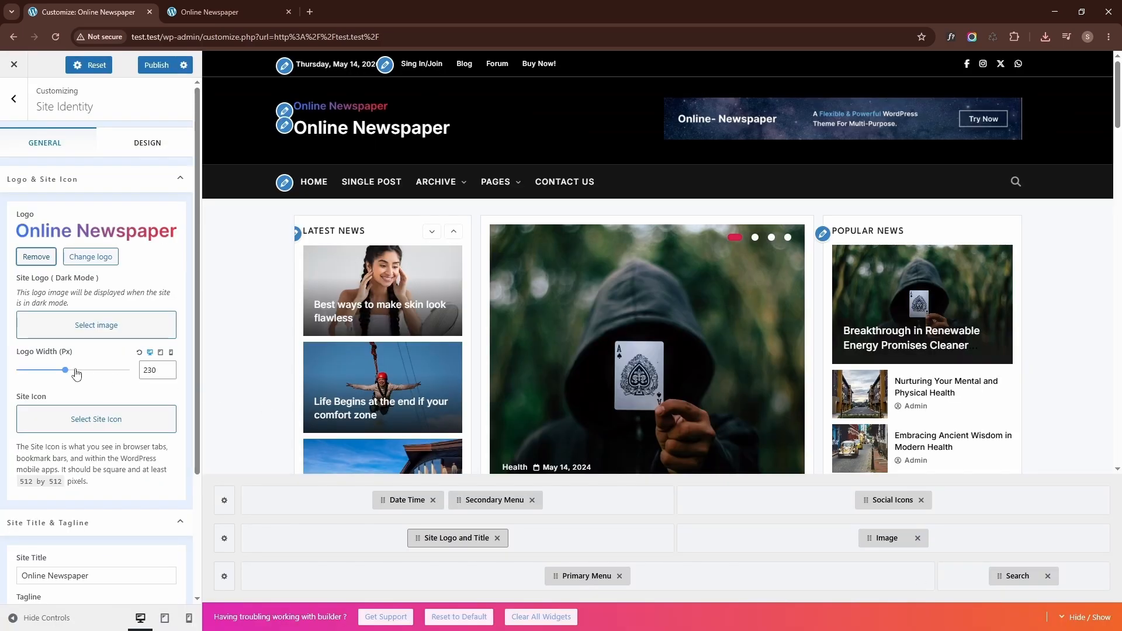
- Set the logo width to 286 px and turn off the site title display
drag(66, 370, 87, 374)
scroll(85, 351, down, 3)
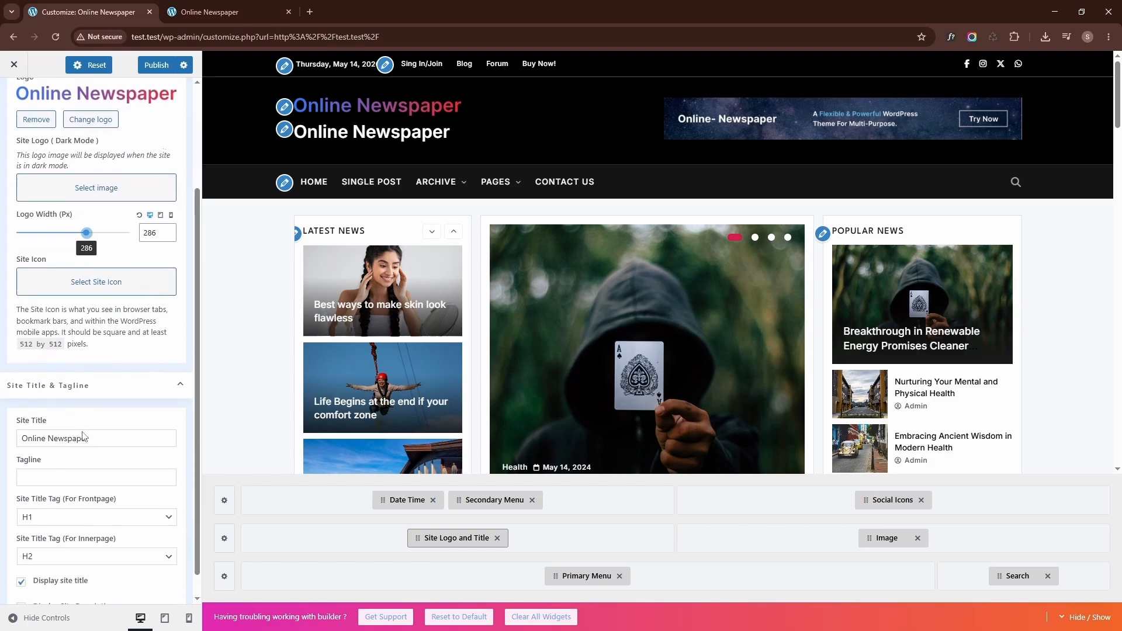
scroll(82, 436, down, 1)
click(21, 557)
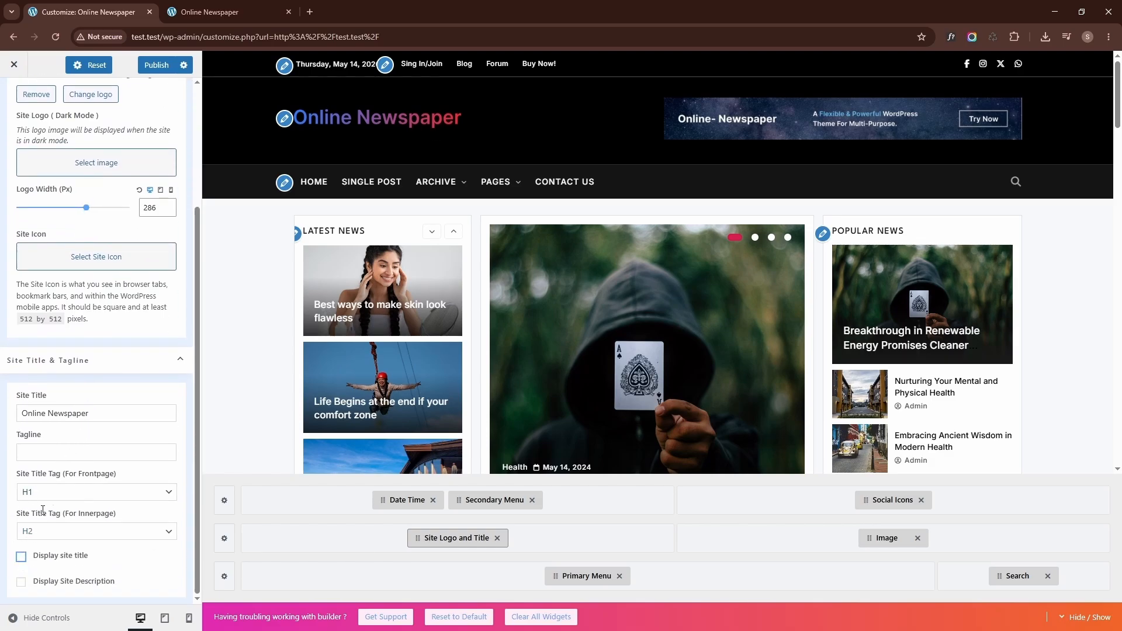
scroll(106, 245, up, 5)
- Set the overall Header Builder background to solid white, FFFFFF
click(15, 101)
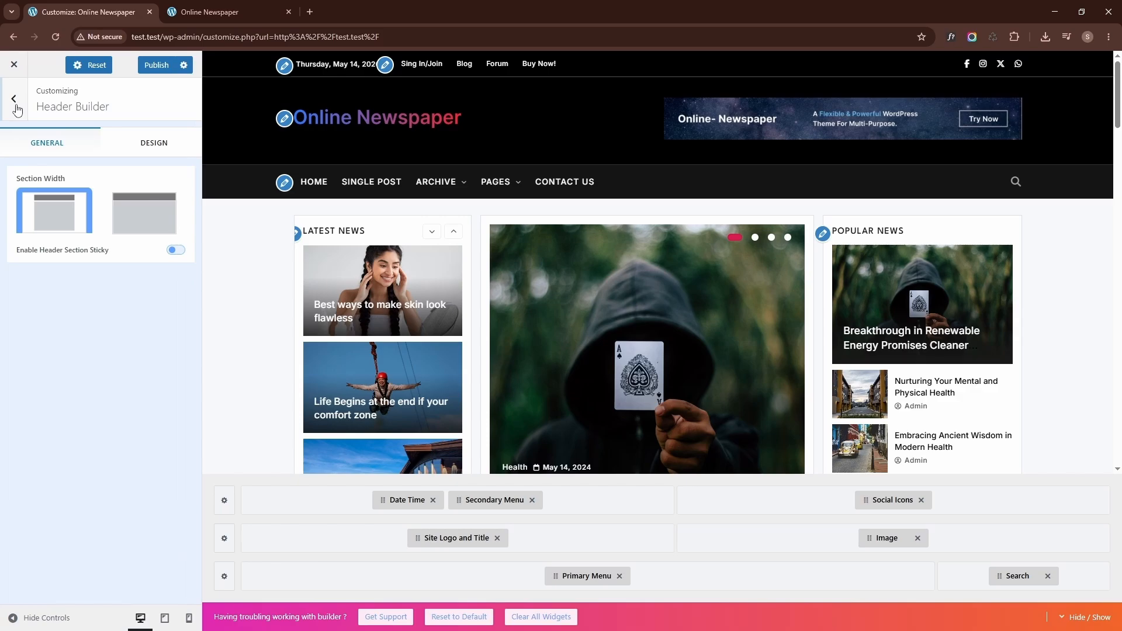
click(153, 150)
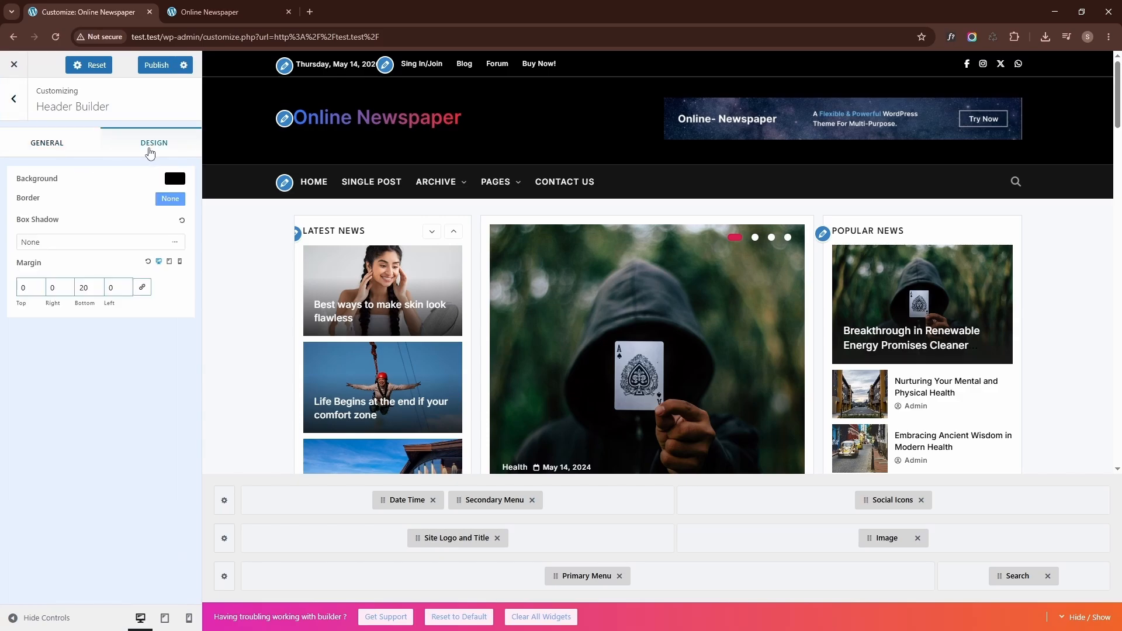
click(174, 178)
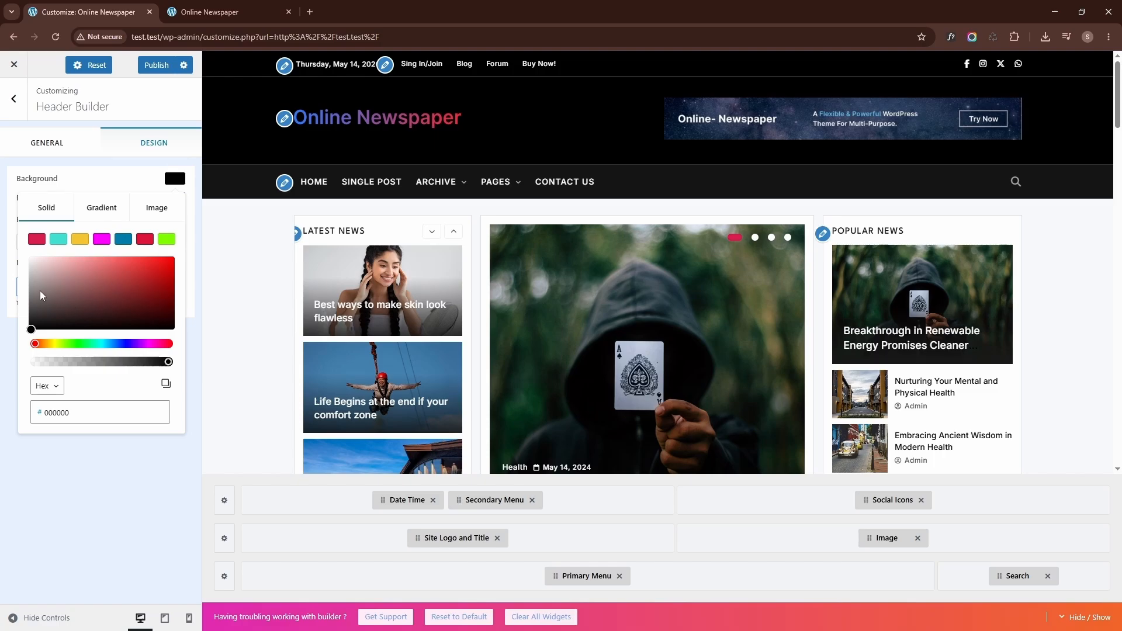
click(27, 258)
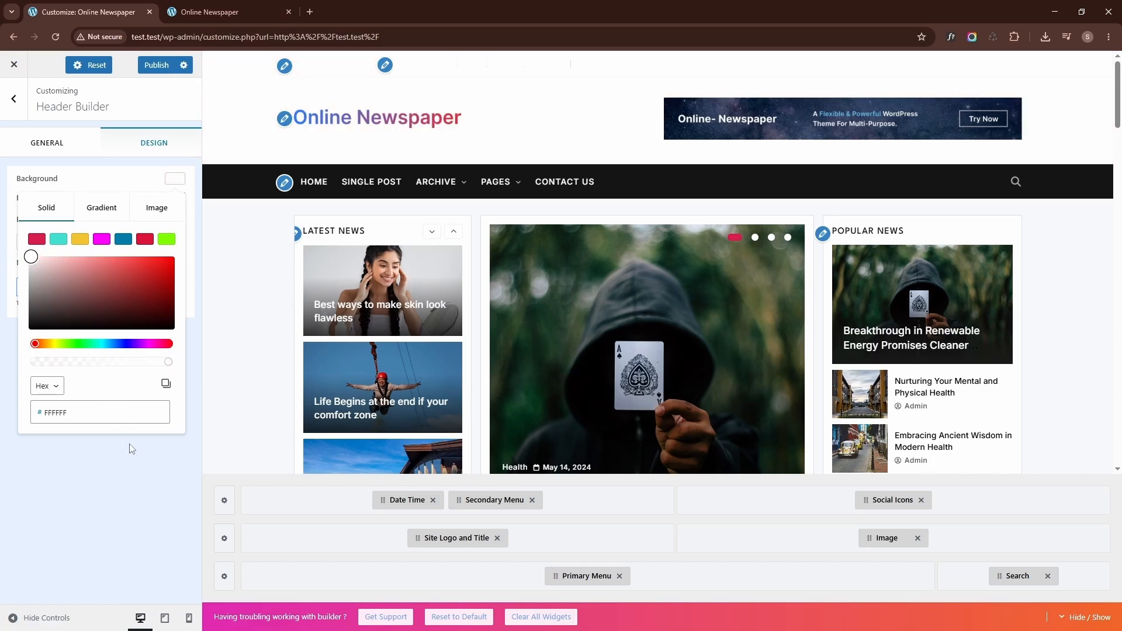
click(138, 469)
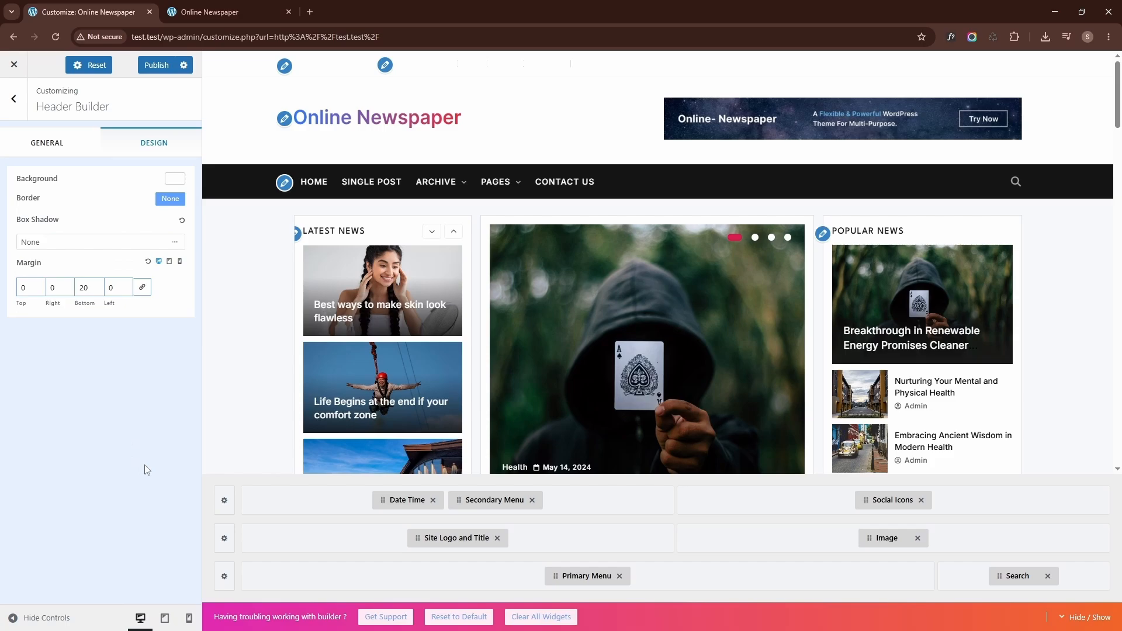
- Set the first header row's background color to solid black, 000000
click(224, 501)
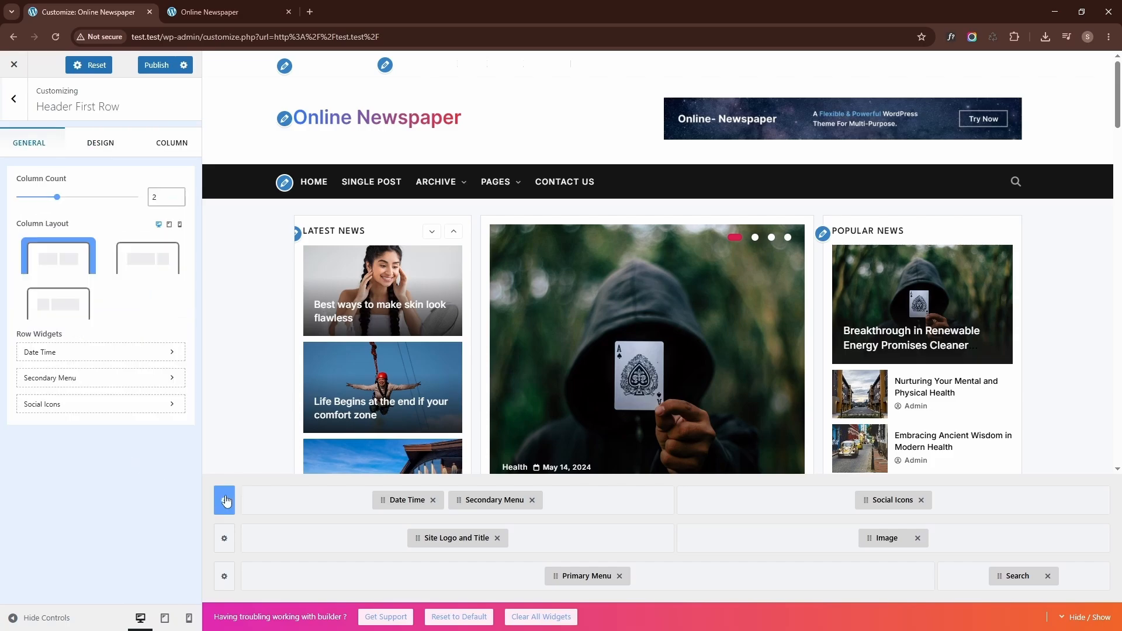
click(105, 152)
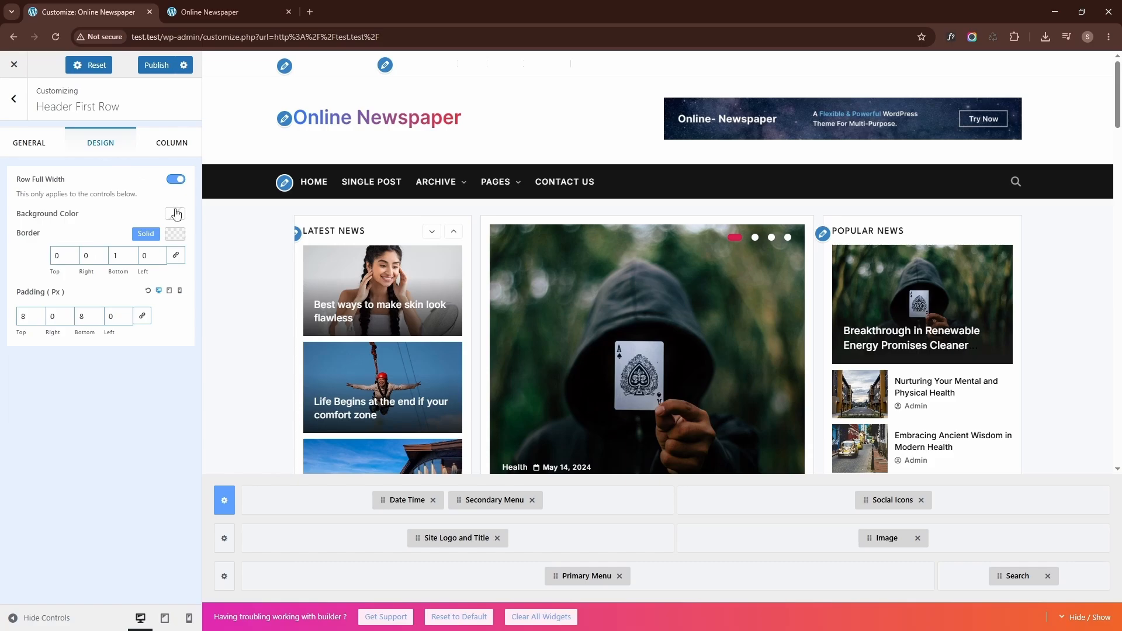
click(174, 214)
drag(37, 351, 25, 374)
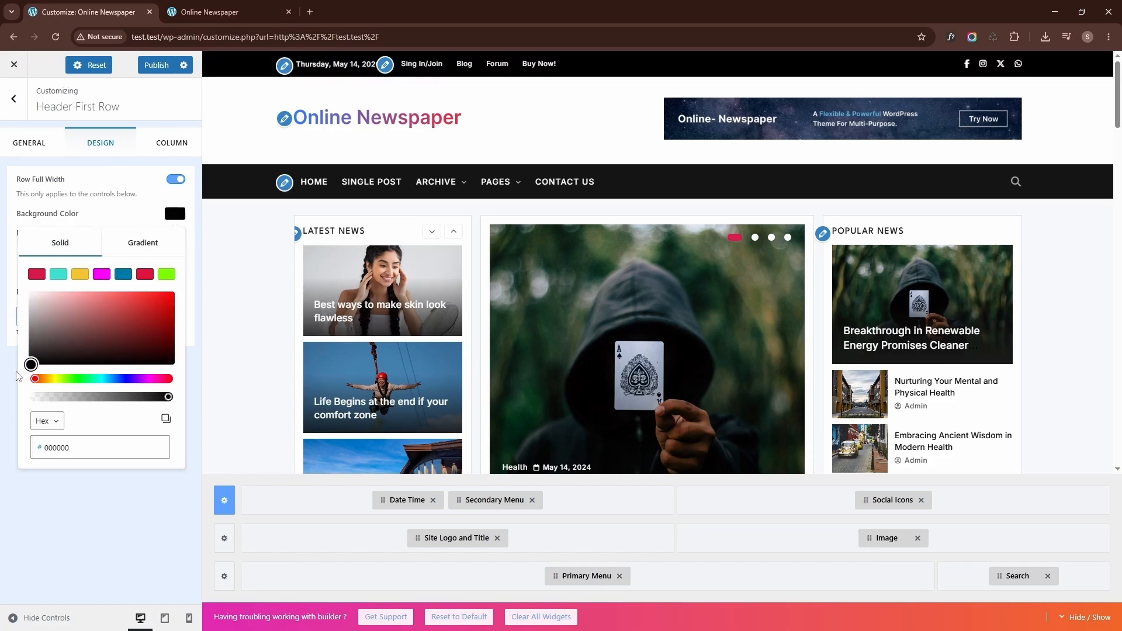
click(177, 565)
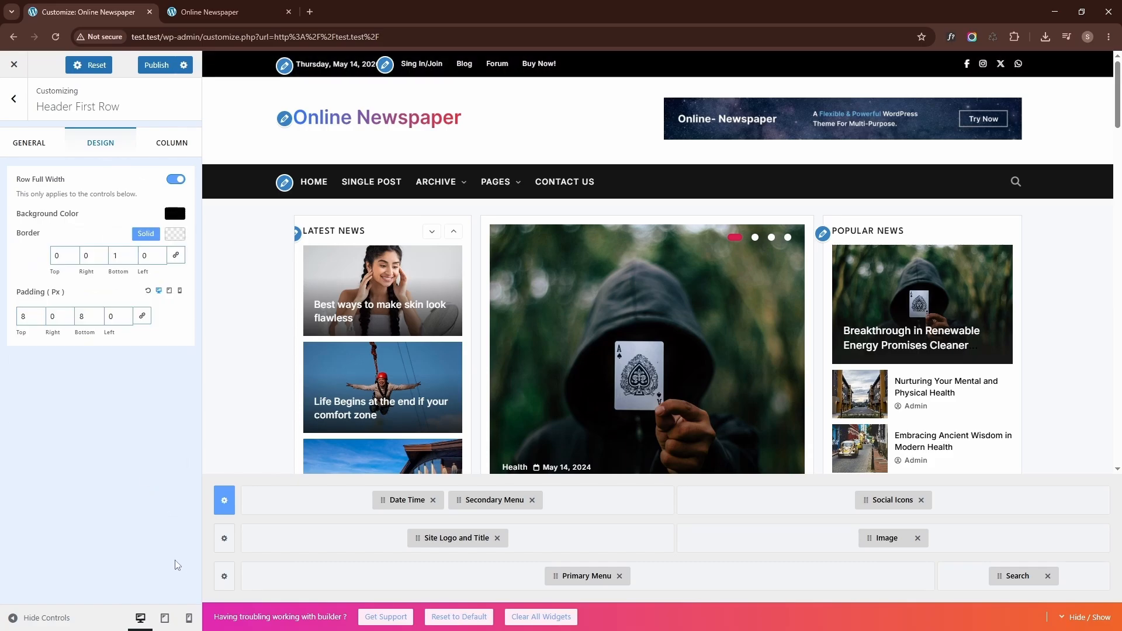
- Set the third header row's padding to 4 px at the top and 12 px at the bottom
click(224, 577)
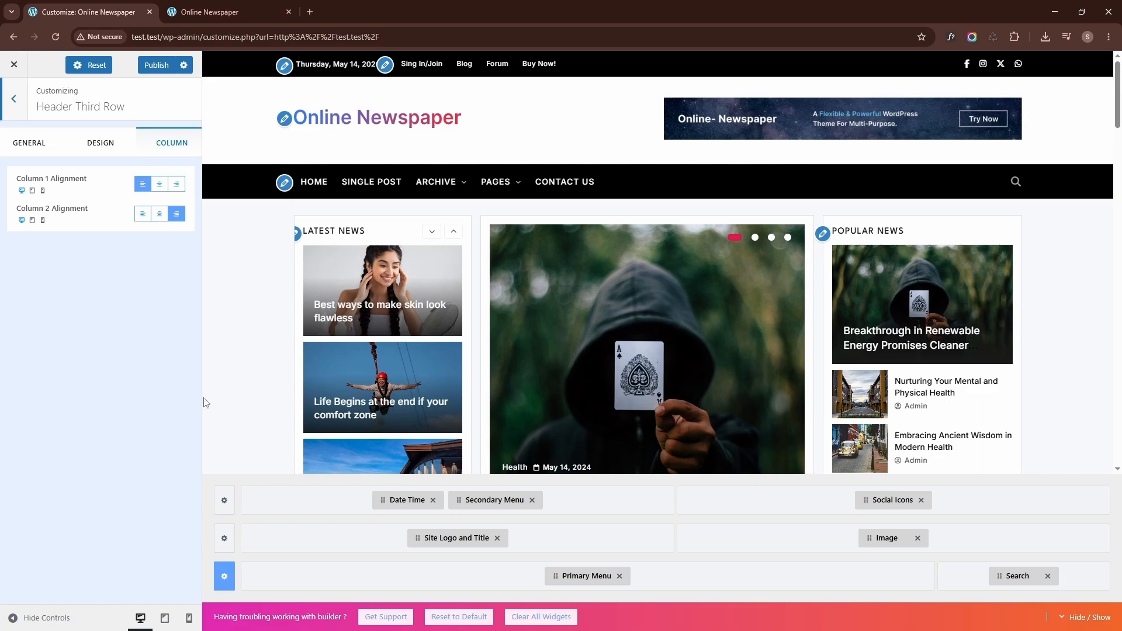
click(101, 143)
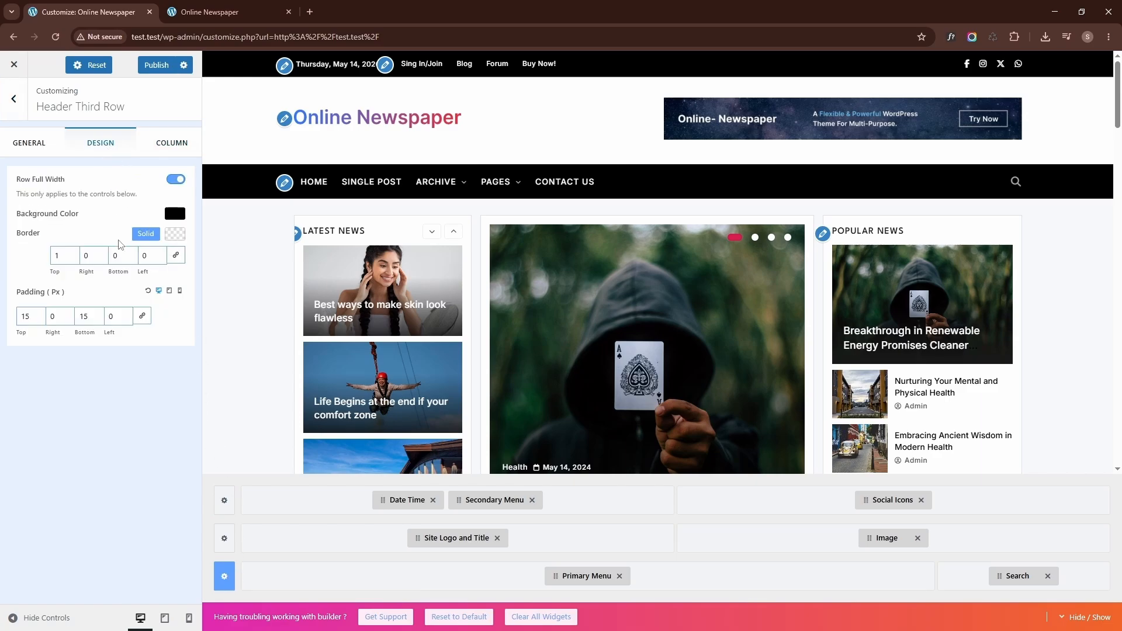
click(37, 319)
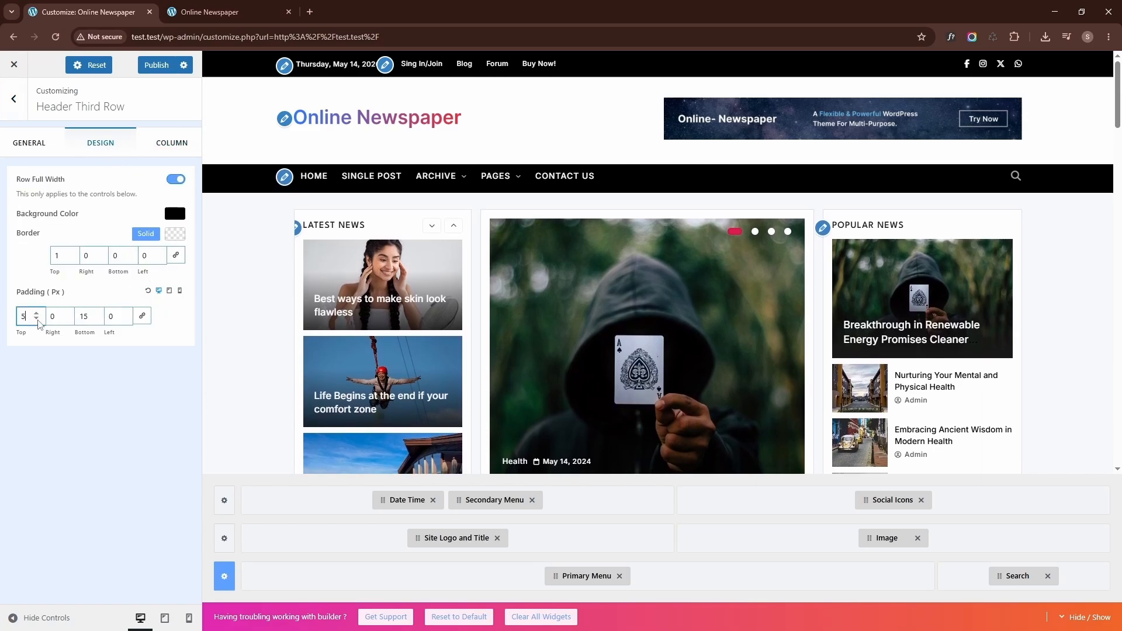
click(37, 319)
click(96, 319)
click(96, 319)
click(95, 319)
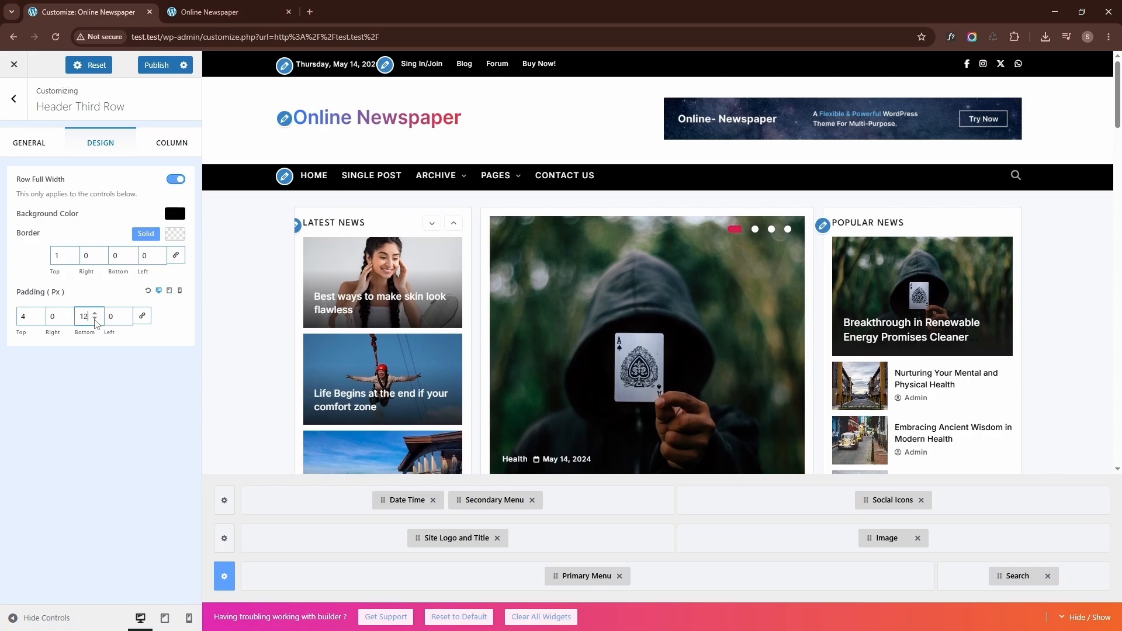
- Change the third header row's background color to solid white
click(175, 213)
drag(76, 295, 31, 291)
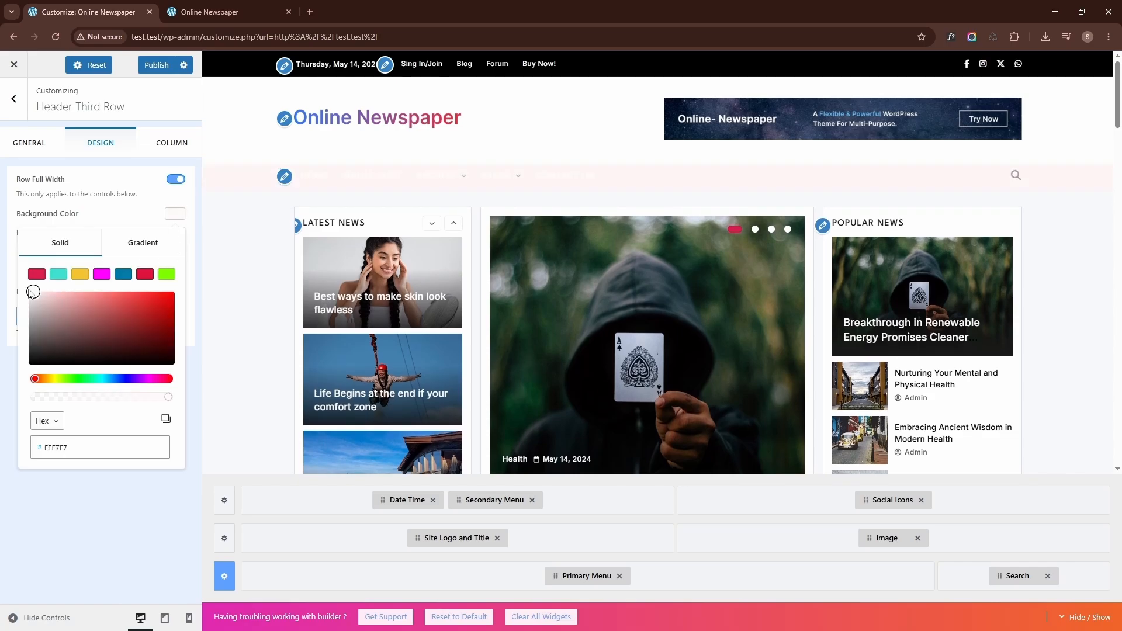
click(173, 484)
- Set the Primary Menu's main menu text color to near-black, 020202
click(581, 574)
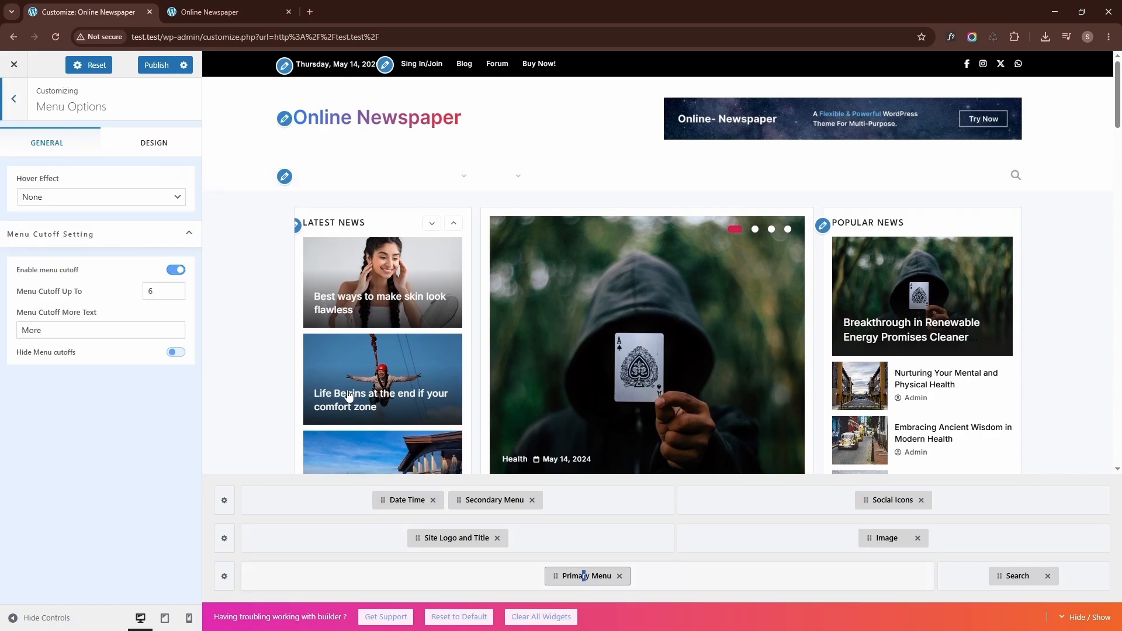
click(155, 147)
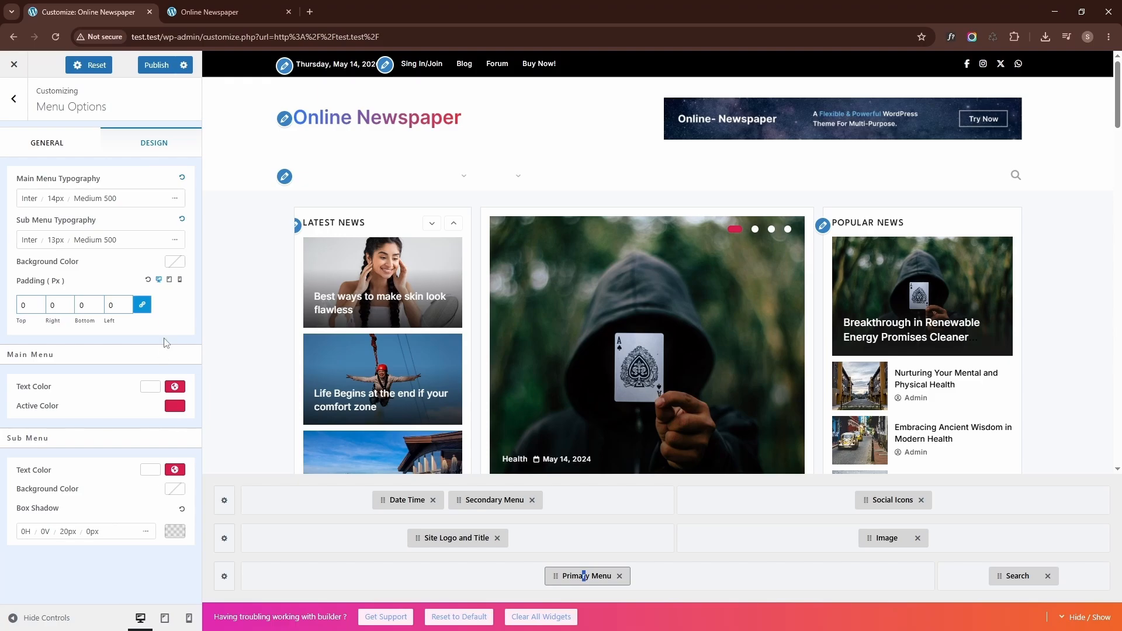
click(154, 388)
click(159, 503)
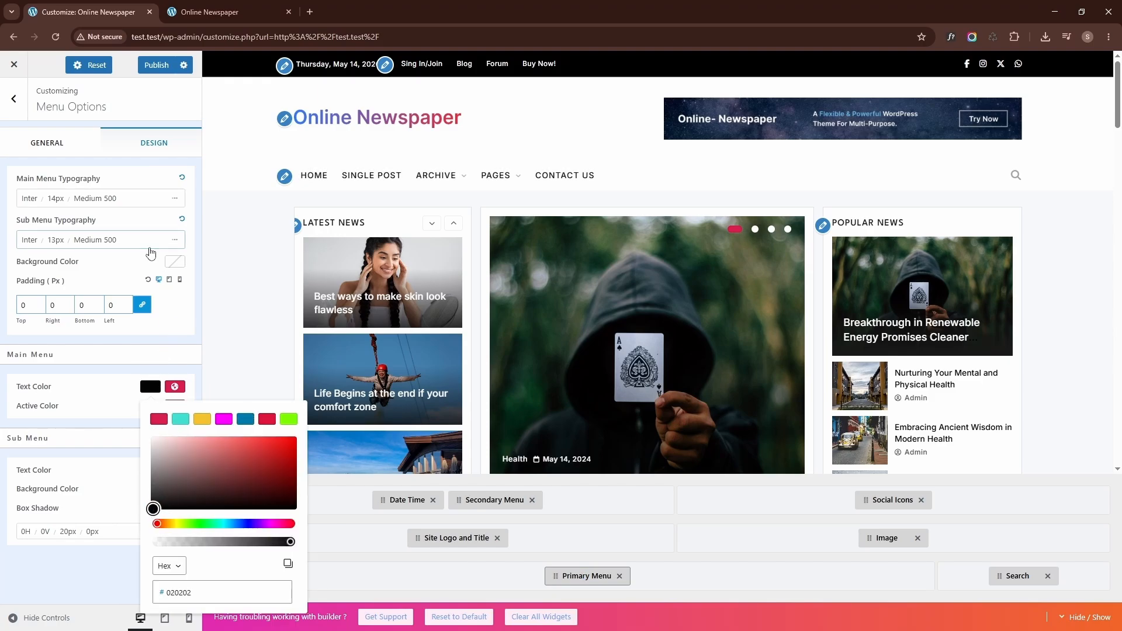
- Set the main menu typography to Open Sans, Bold 700, with 0.9 px letter spacing
click(129, 201)
click(100, 272)
text(open)
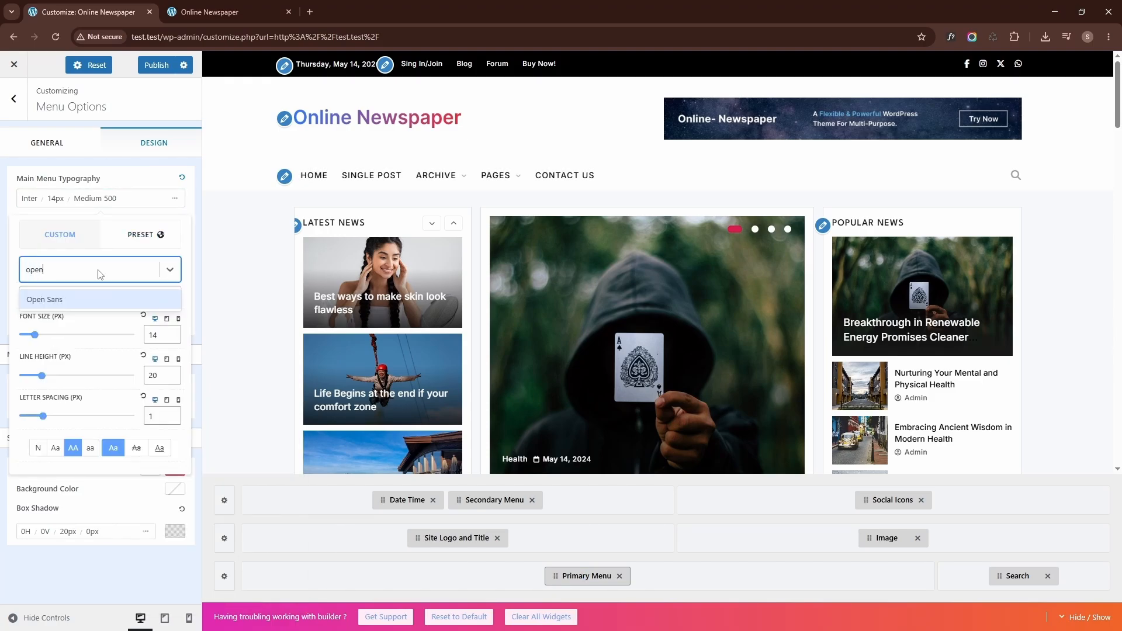
key(Return)
click(82, 296)
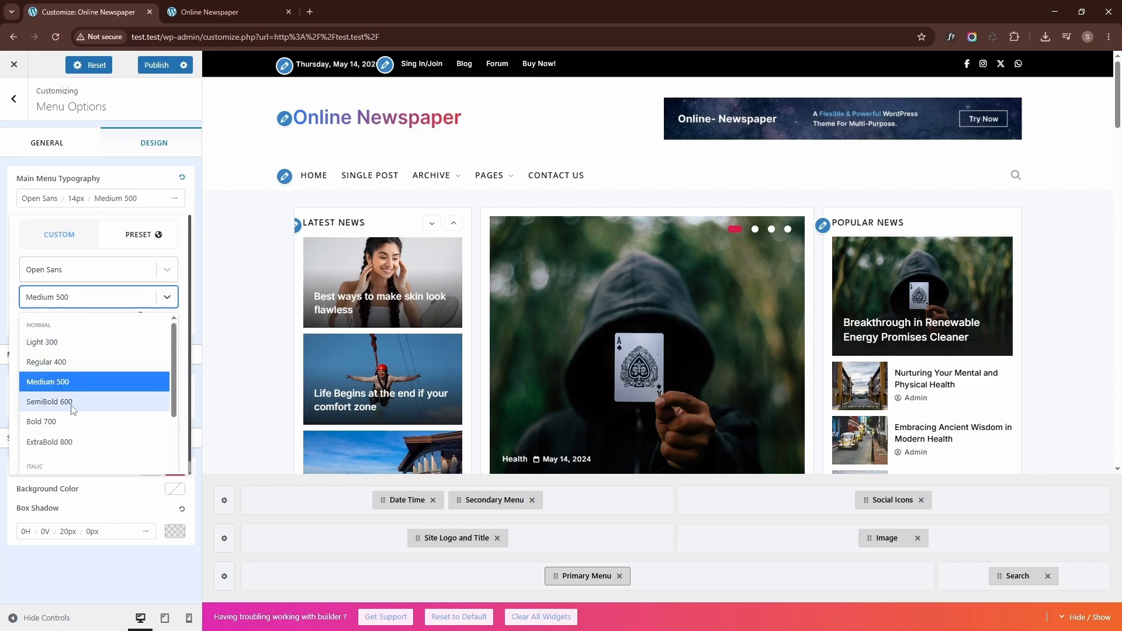
click(75, 421)
click(172, 419)
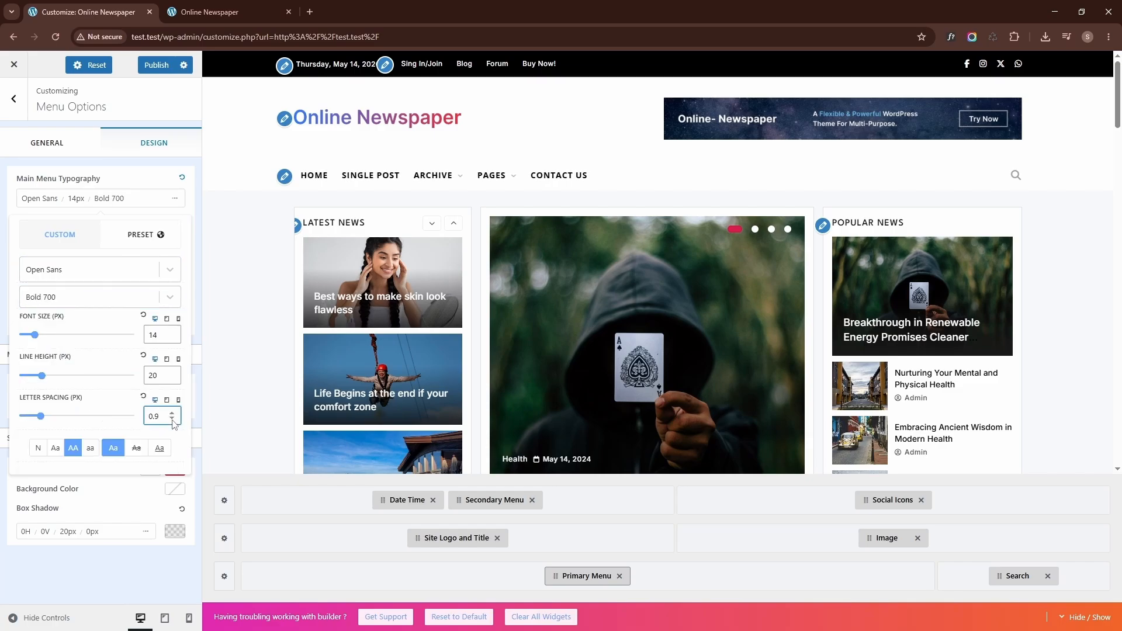
click(237, 444)
- Set the Search widget's icon color to black and its hover color to the first crimson preset
click(1003, 576)
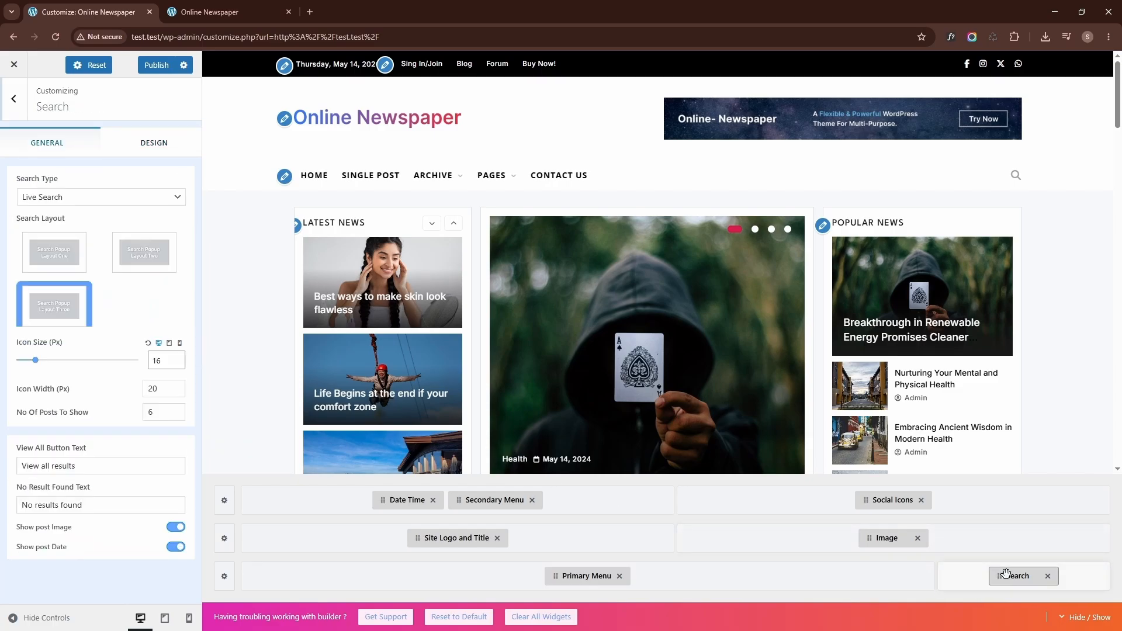
click(157, 151)
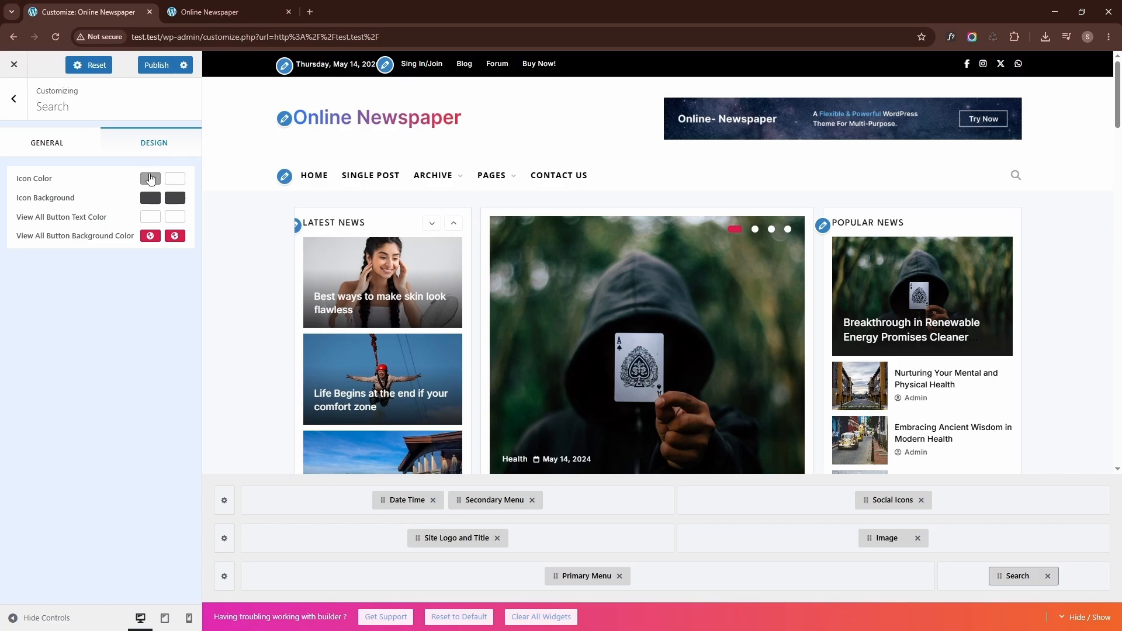
click(150, 178)
drag(166, 264, 154, 313)
click(174, 179)
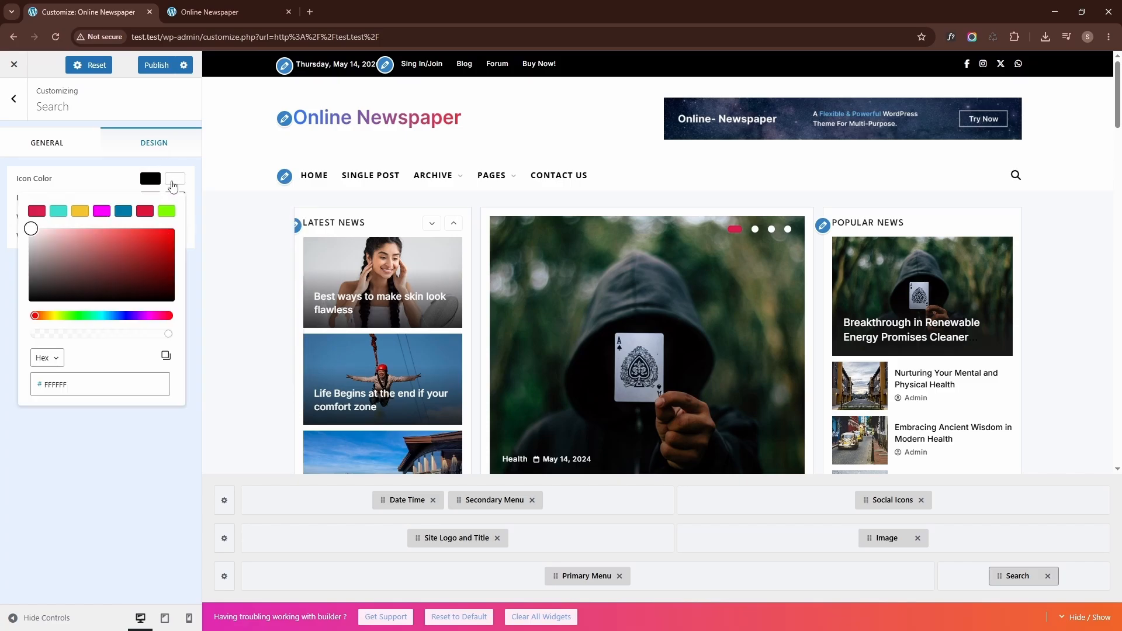
click(43, 211)
click(108, 179)
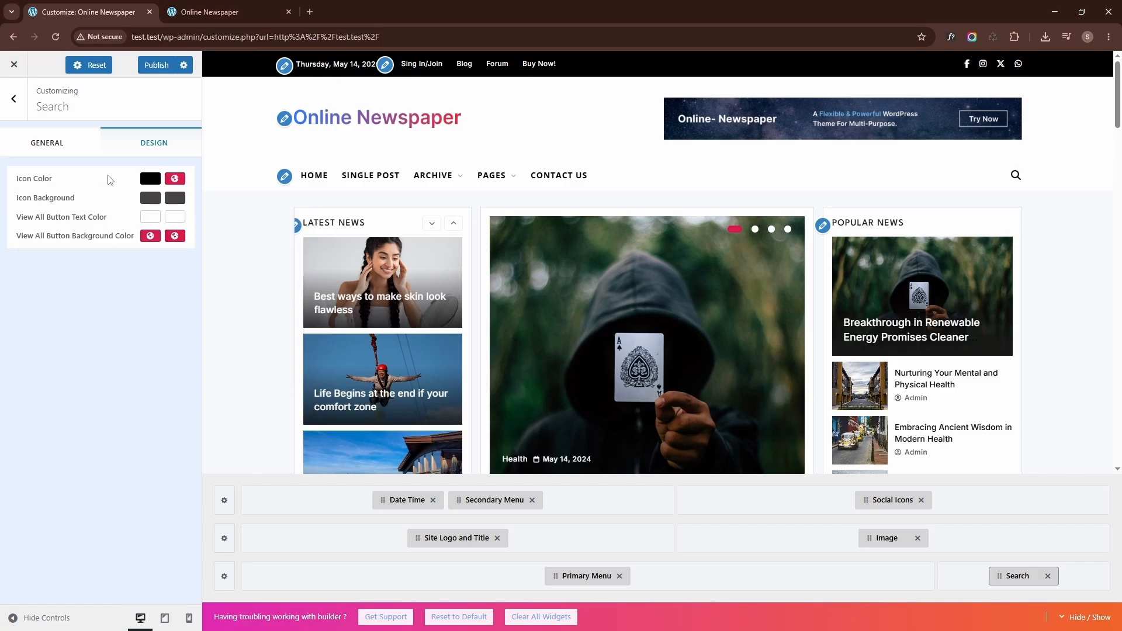
- Set the second header row's top and bottom padding to 22 px each
click(224, 539)
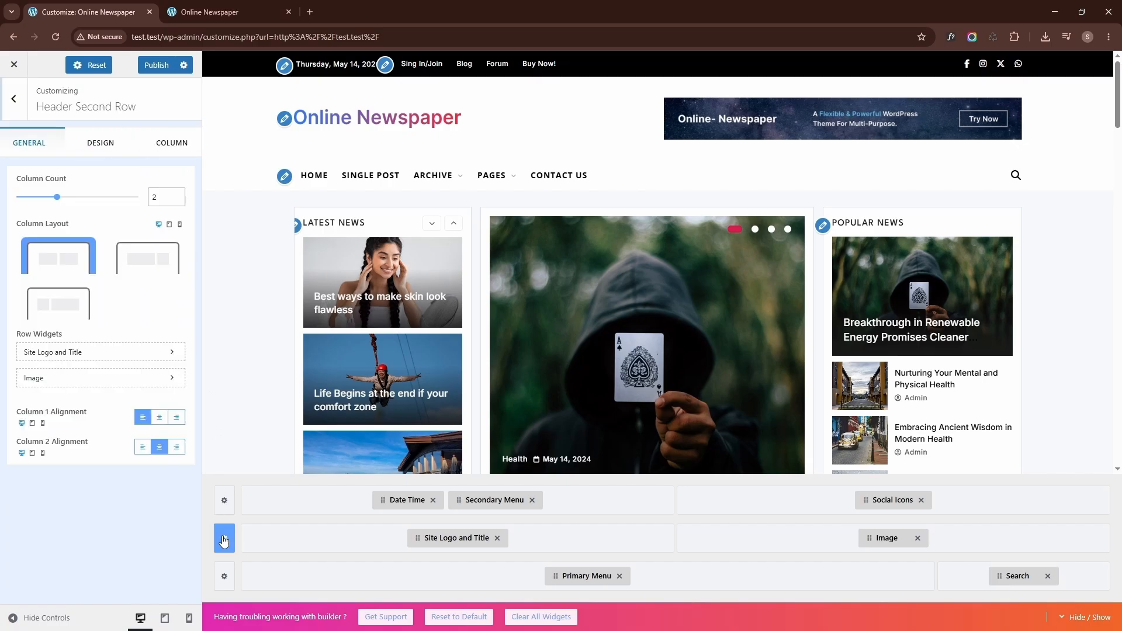
click(107, 148)
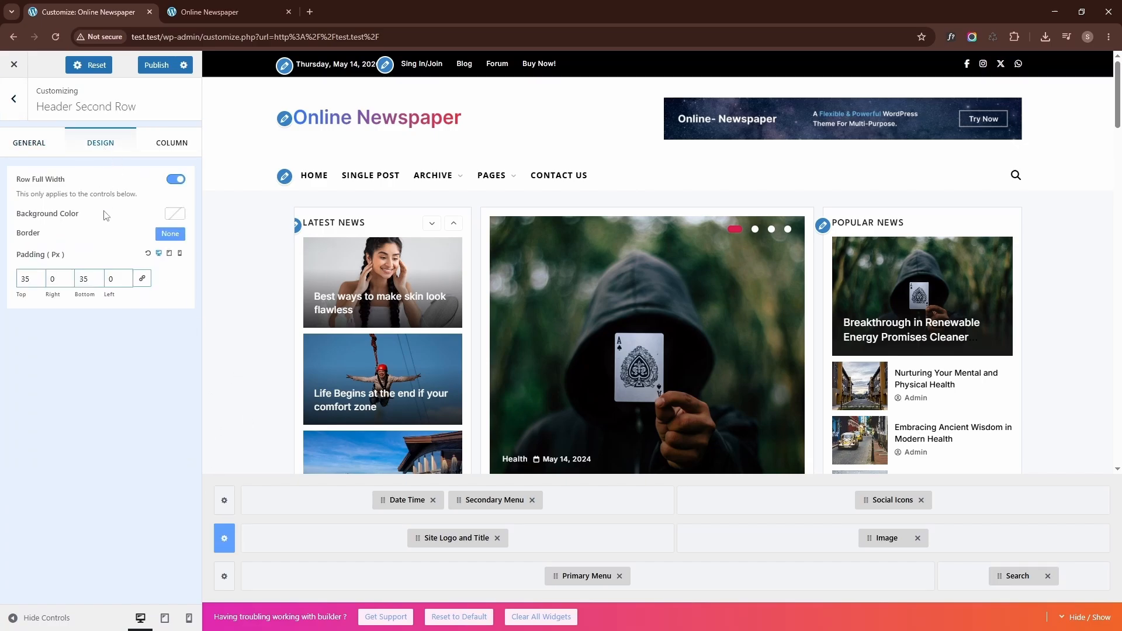
click(36, 282)
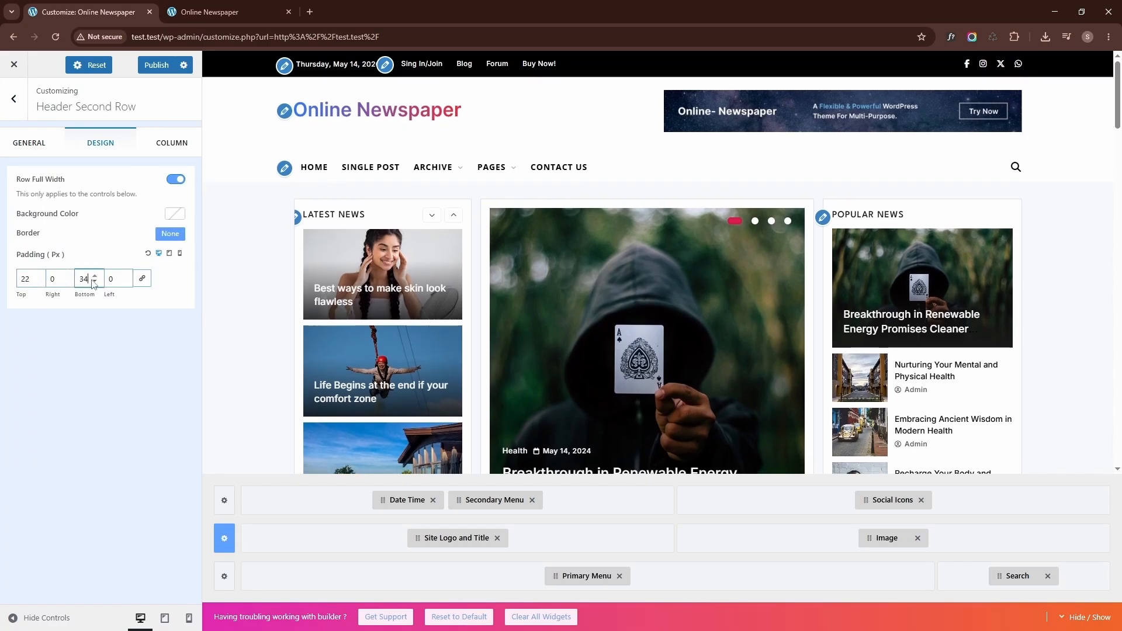
click(94, 281)
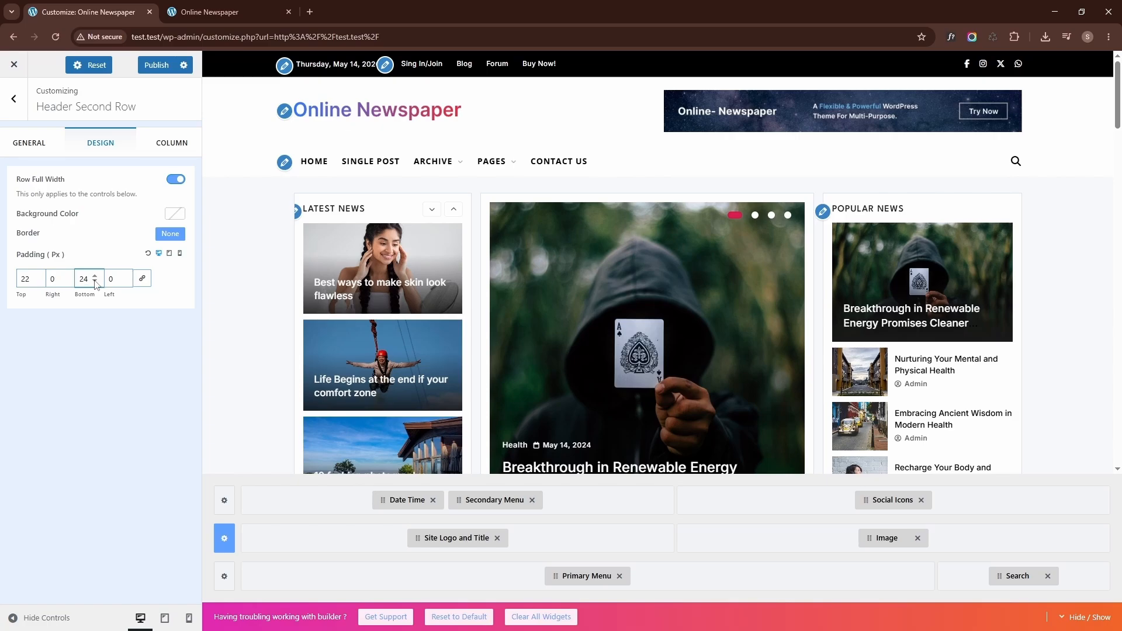
click(95, 282)
click(95, 282)
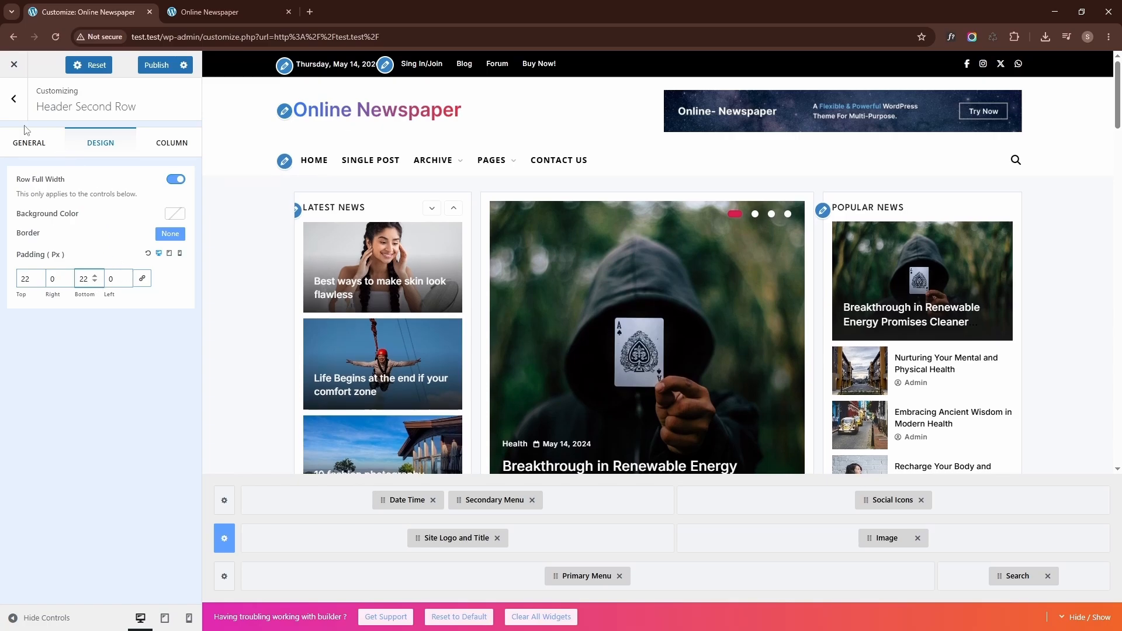
- Enable a box shadow on the whole header and set its color to semi-transparent black, 00000029
click(14, 99)
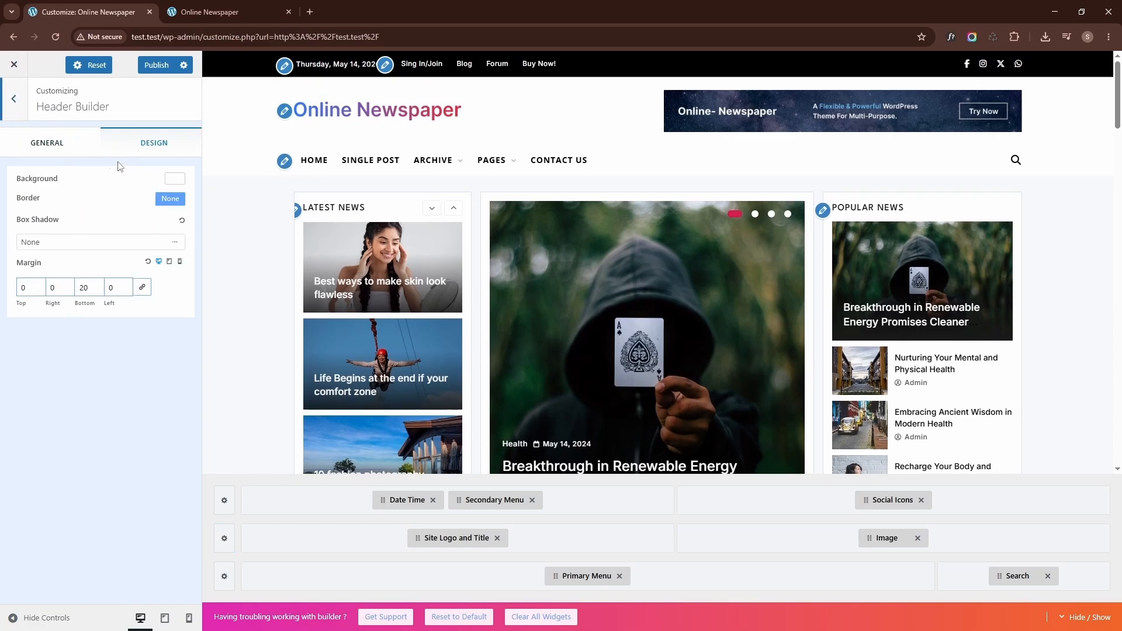
click(119, 239)
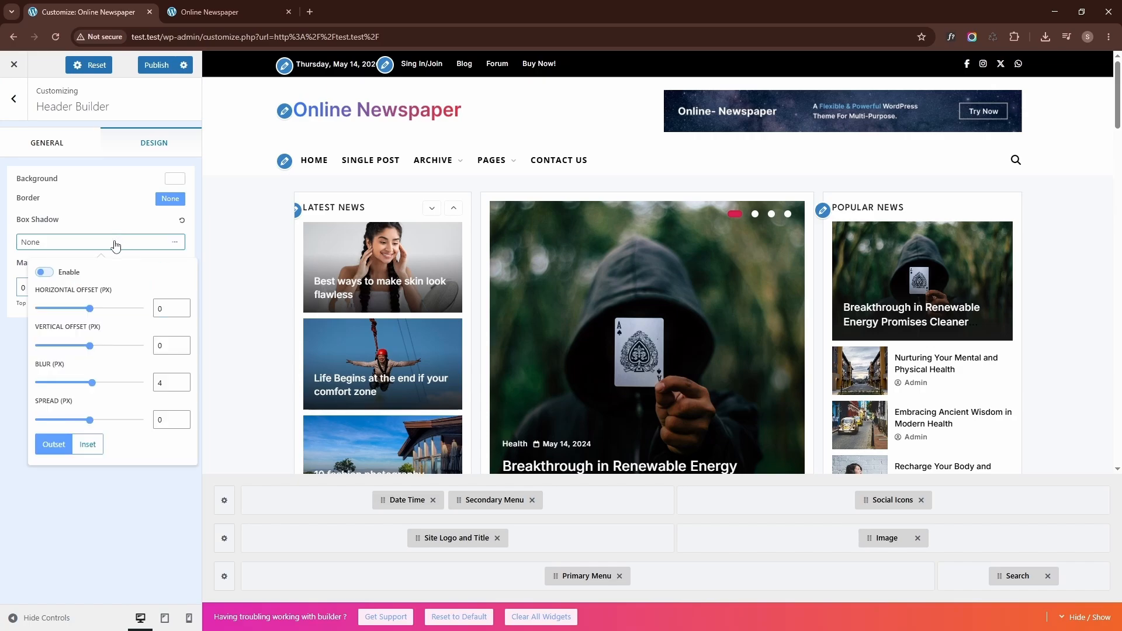
click(45, 272)
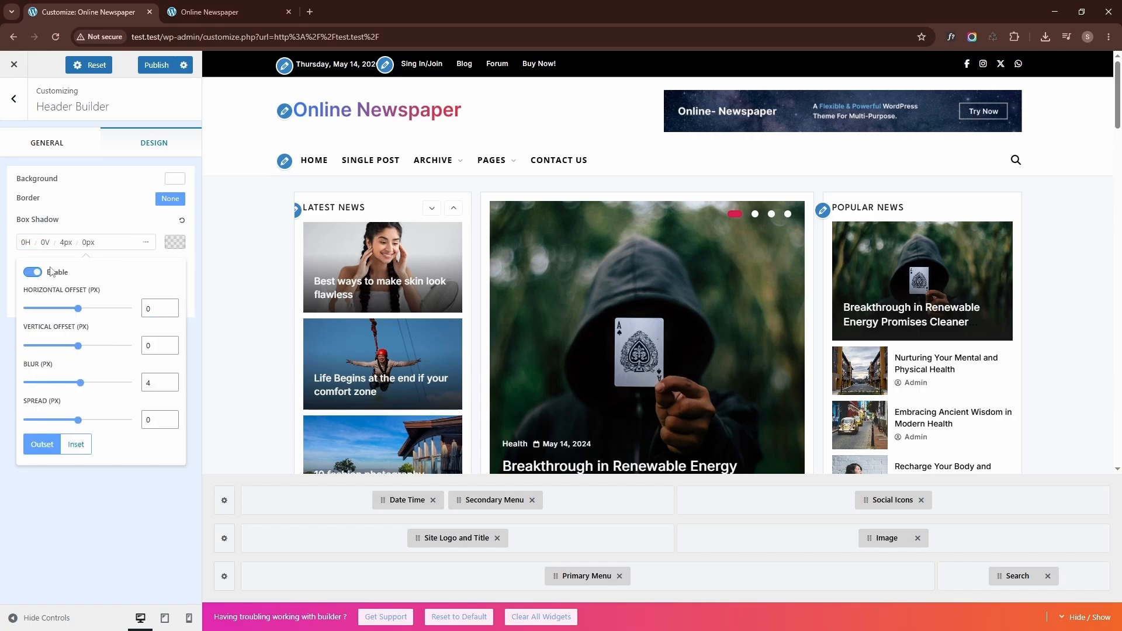
click(175, 242)
drag(56, 397, 67, 403)
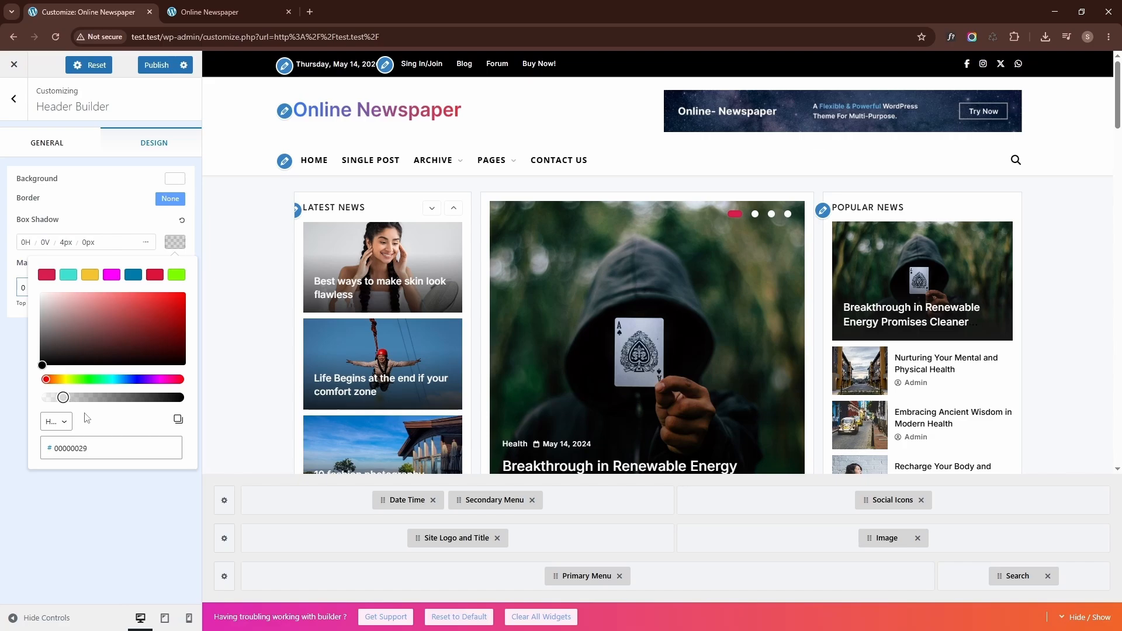
- In the front page section order, hide the Main Banner and show Left Content - Right Sidebar directly above Web Stories
click(116, 493)
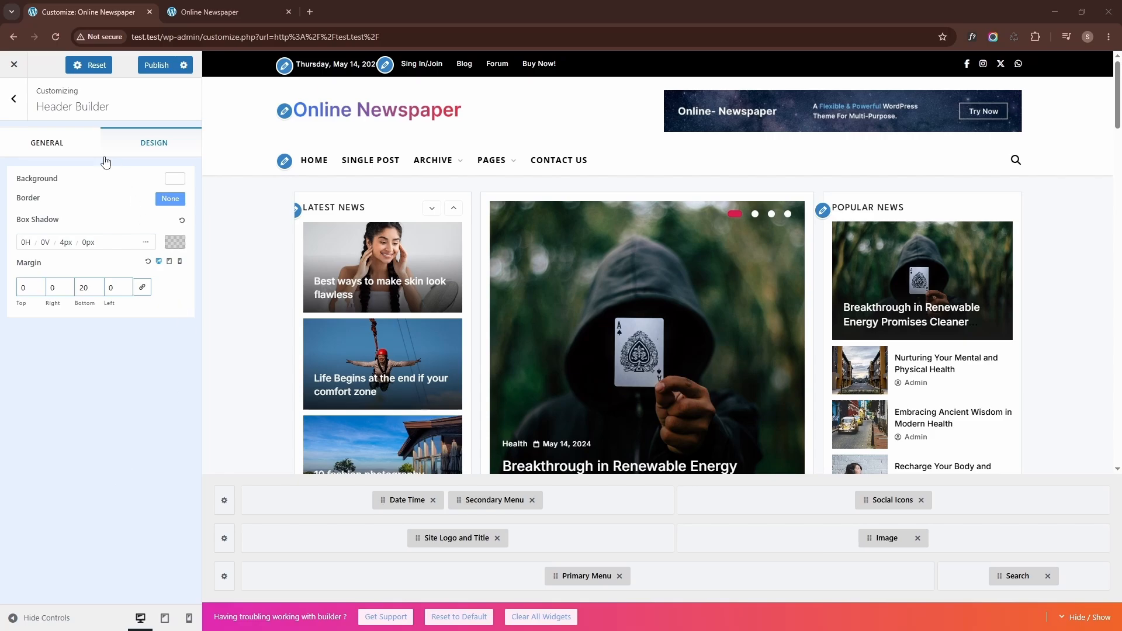
click(14, 112)
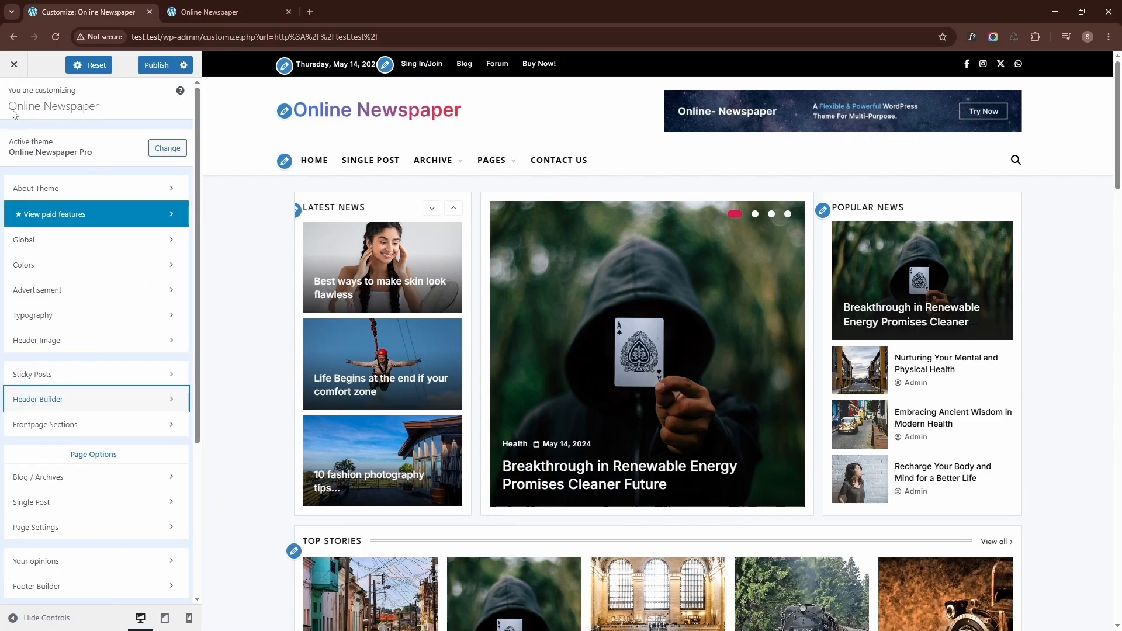
click(92, 426)
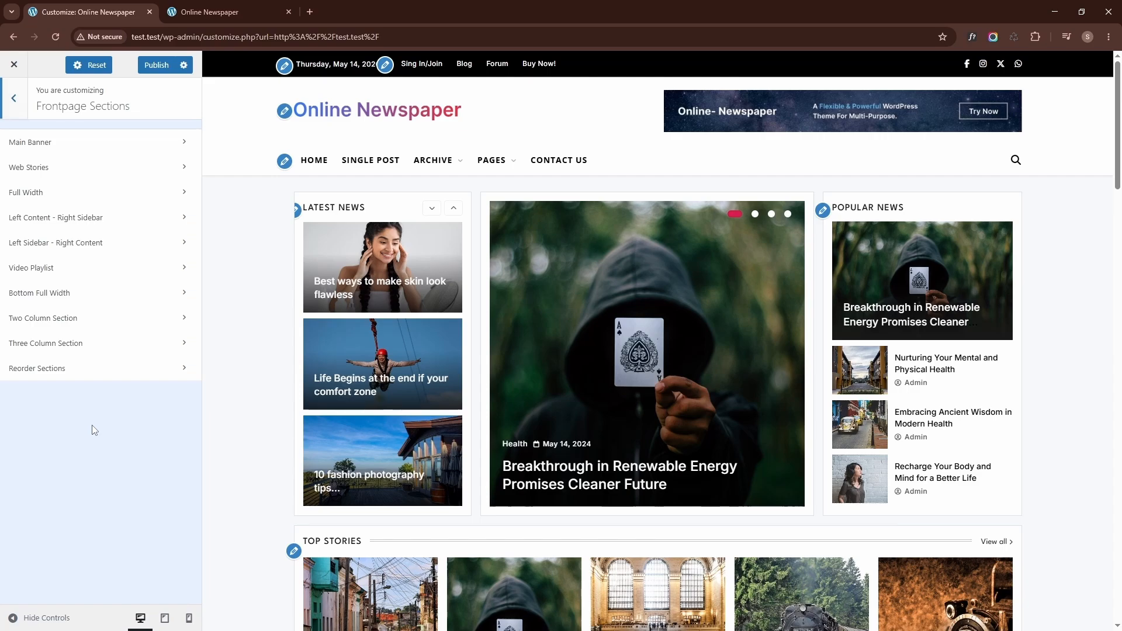
click(92, 371)
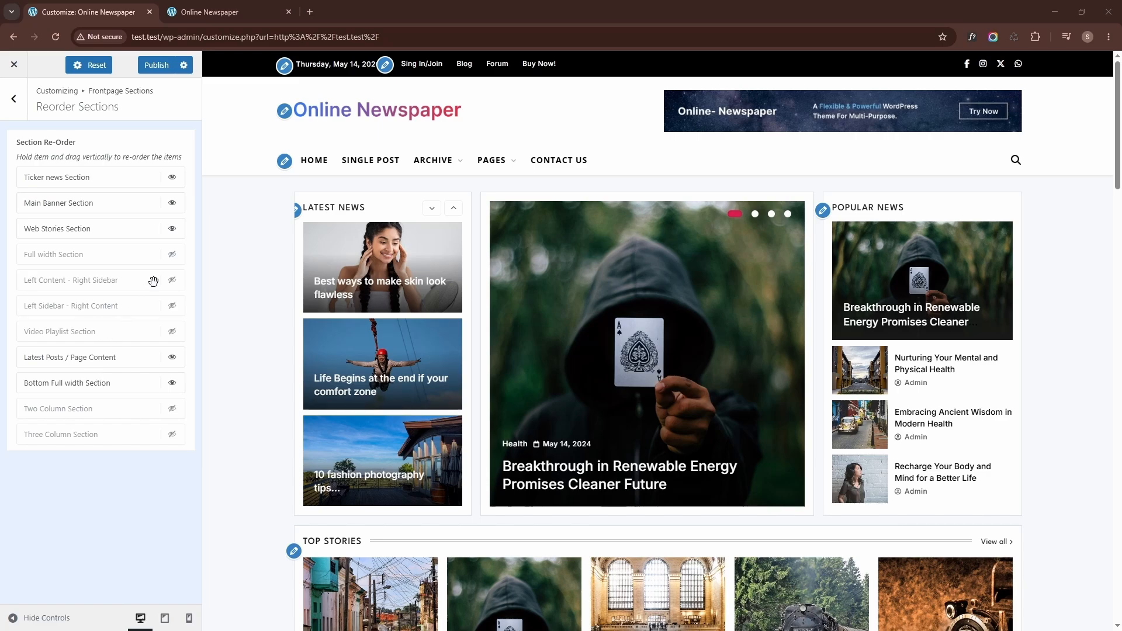
click(172, 204)
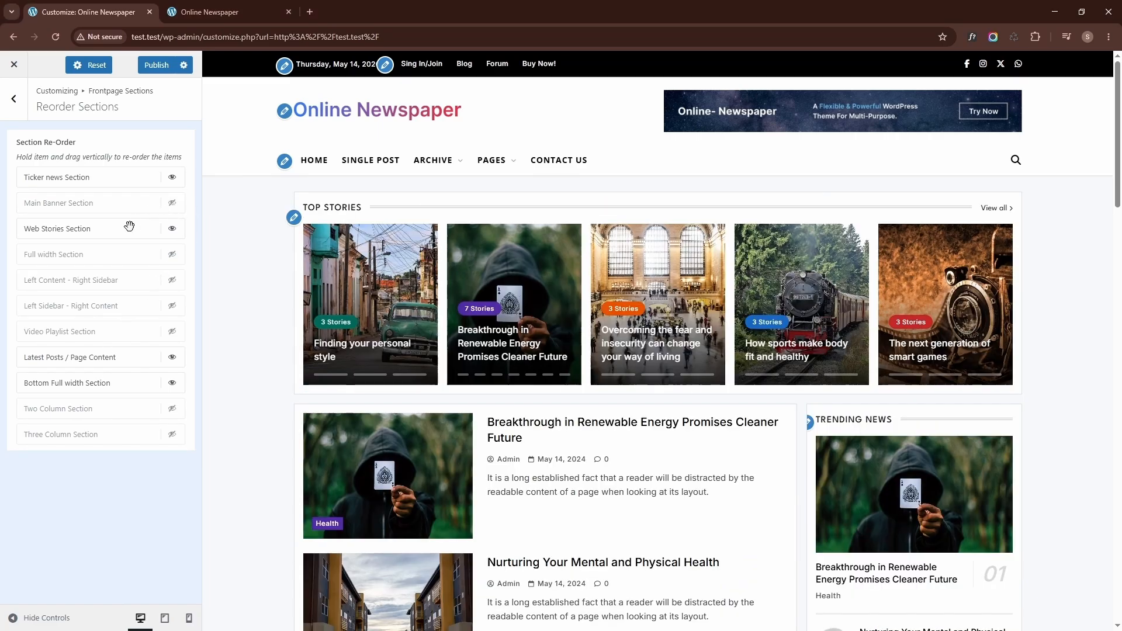
click(172, 281)
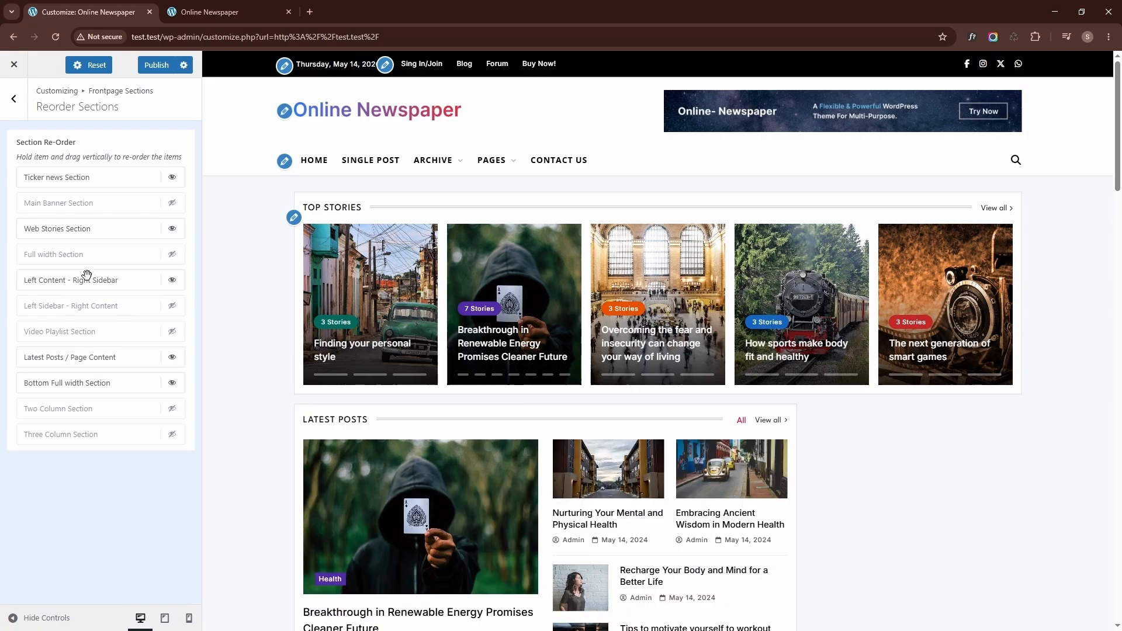
drag(87, 279, 81, 220)
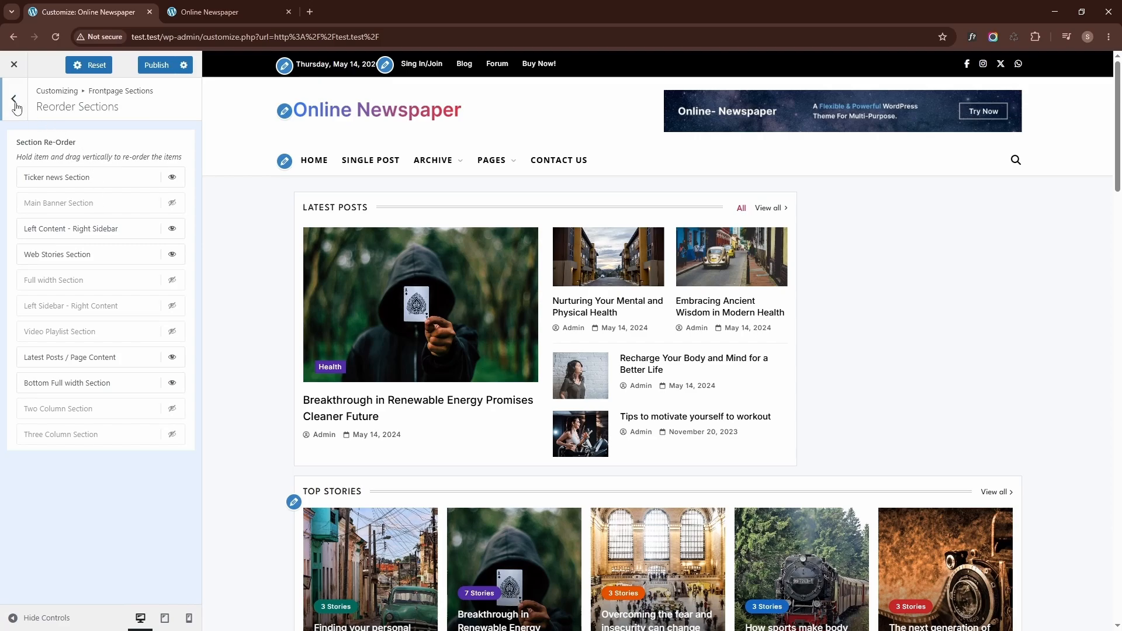
- Replace the News Filter block with a News Alter block in the Left Content - Right Sidebar section
click(13, 98)
click(75, 218)
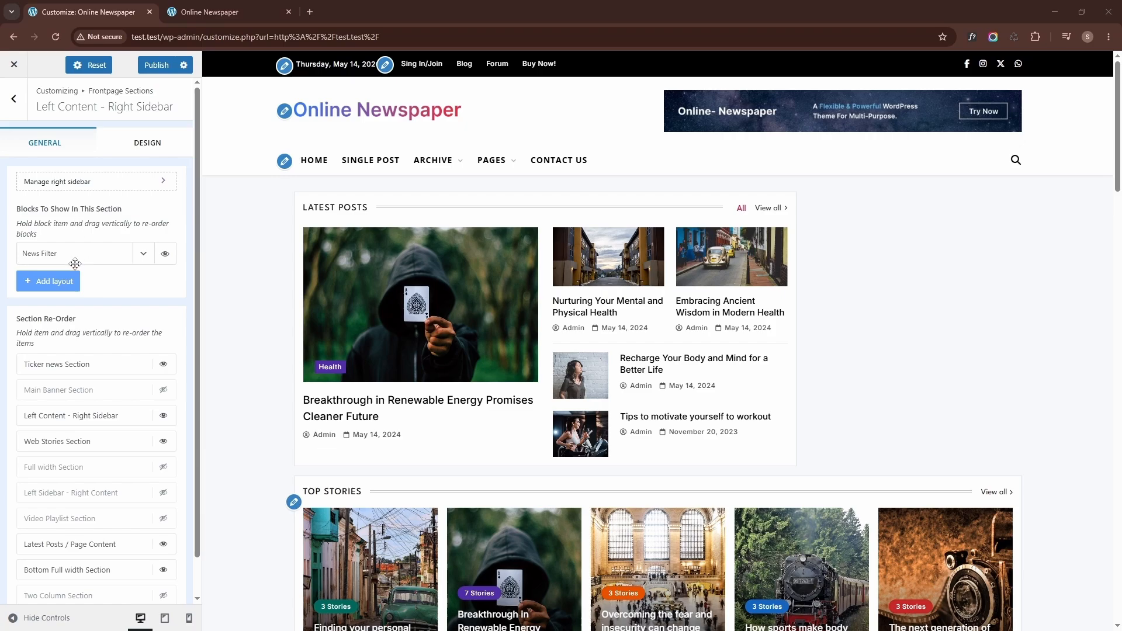
click(64, 285)
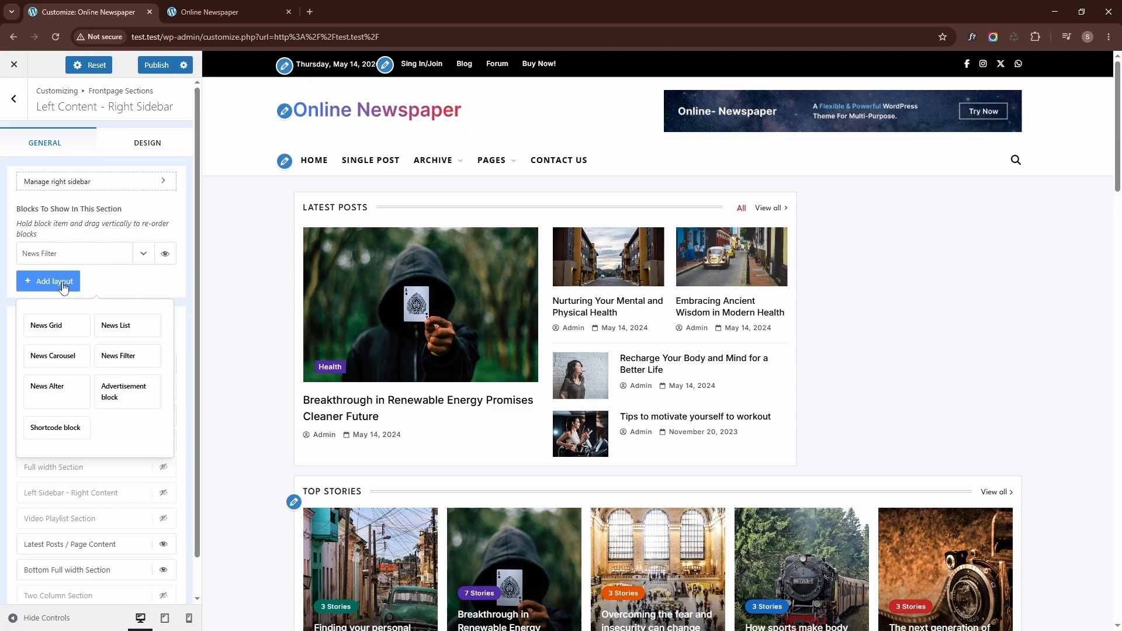
click(62, 398)
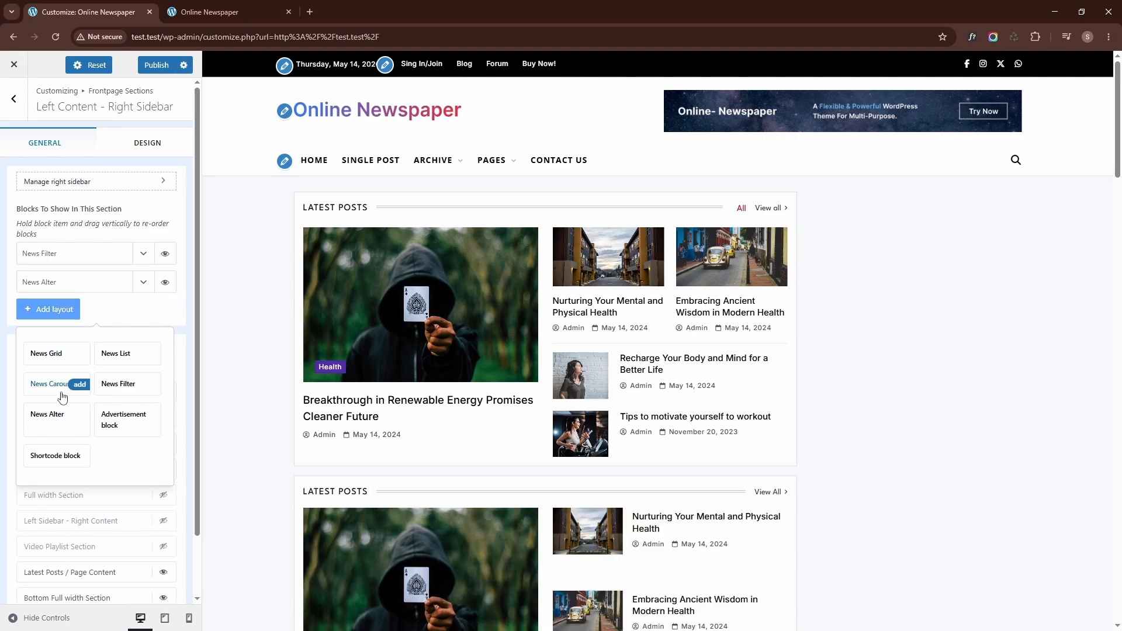
click(64, 309)
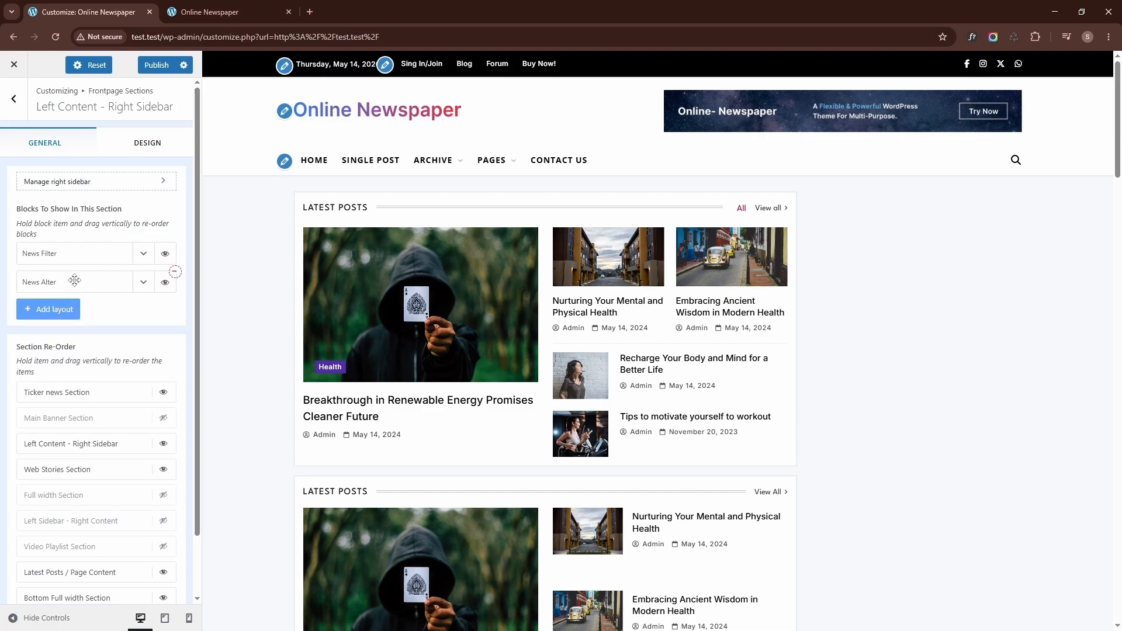
drag(74, 281, 74, 255)
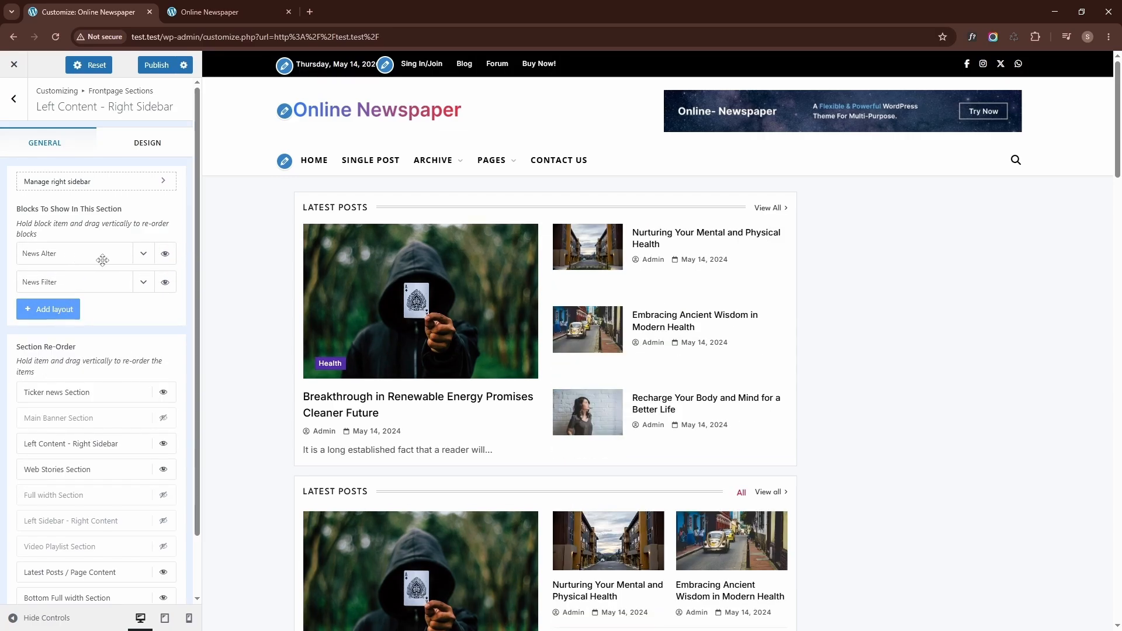
click(171, 277)
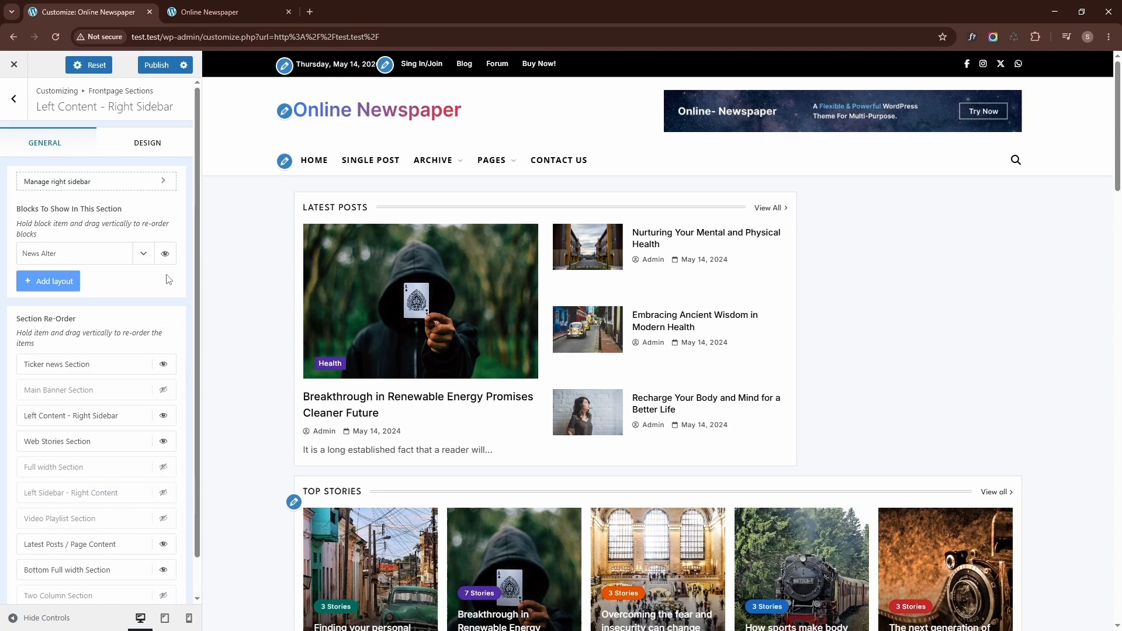
- Clear the News Alter block's title and turn off its view all label
click(143, 254)
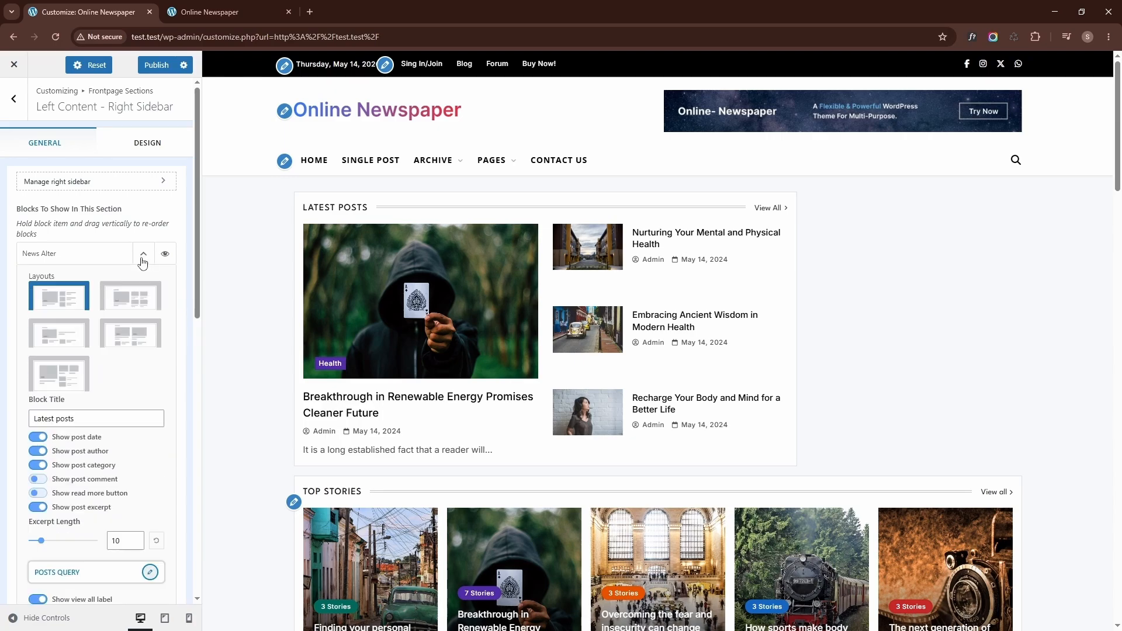
click(84, 417)
drag(84, 417, 35, 419)
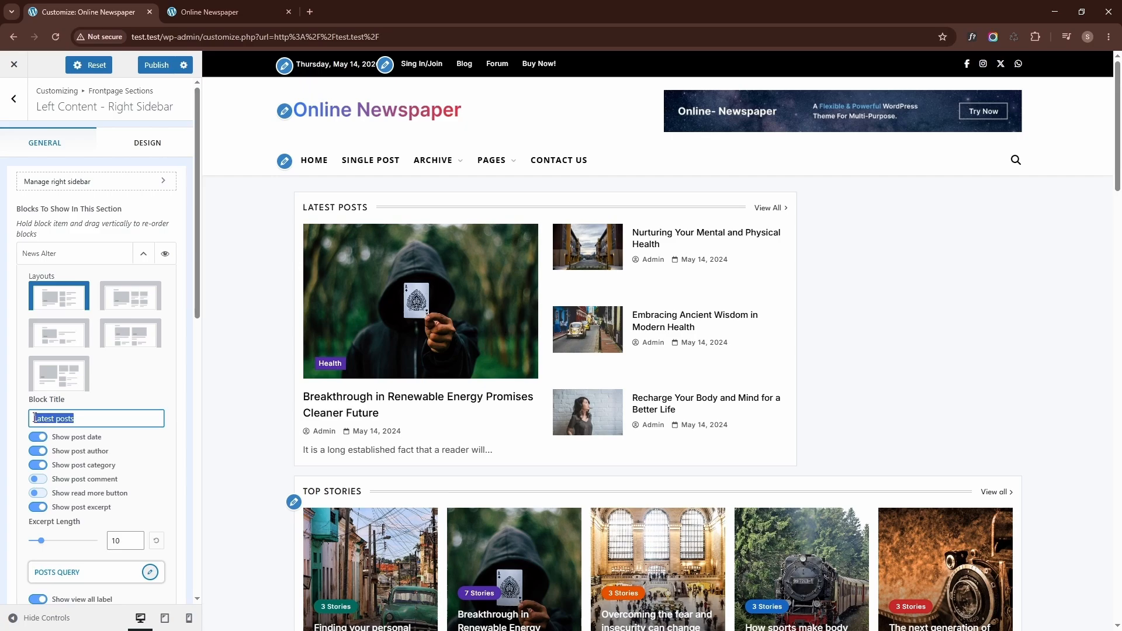
key(BackSpace)
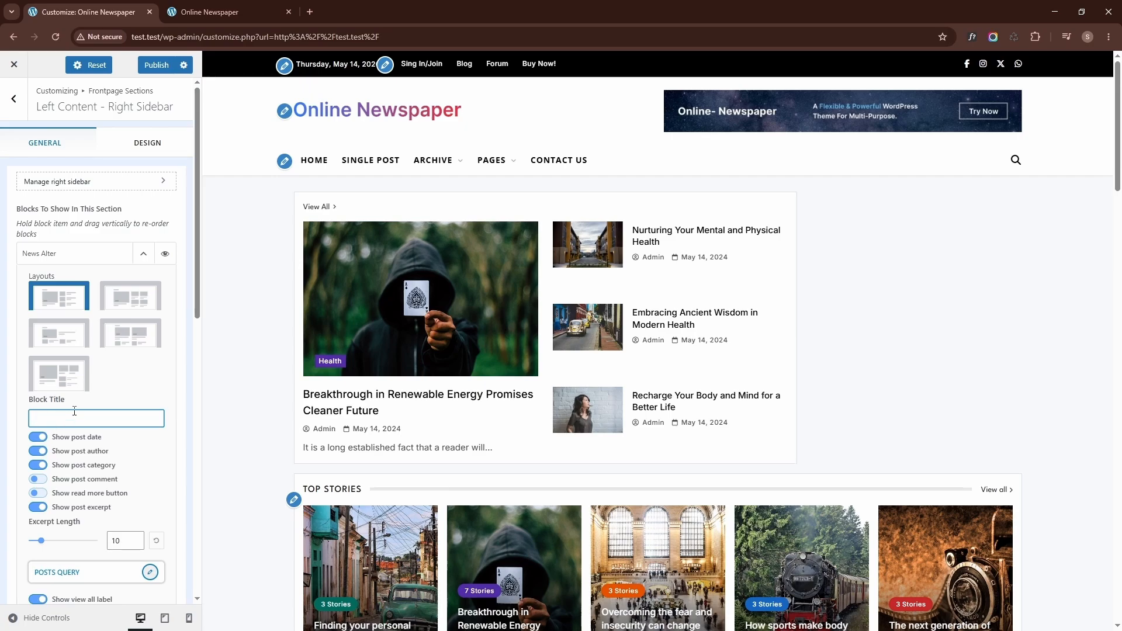
scroll(74, 411, down, 1)
click(35, 575)
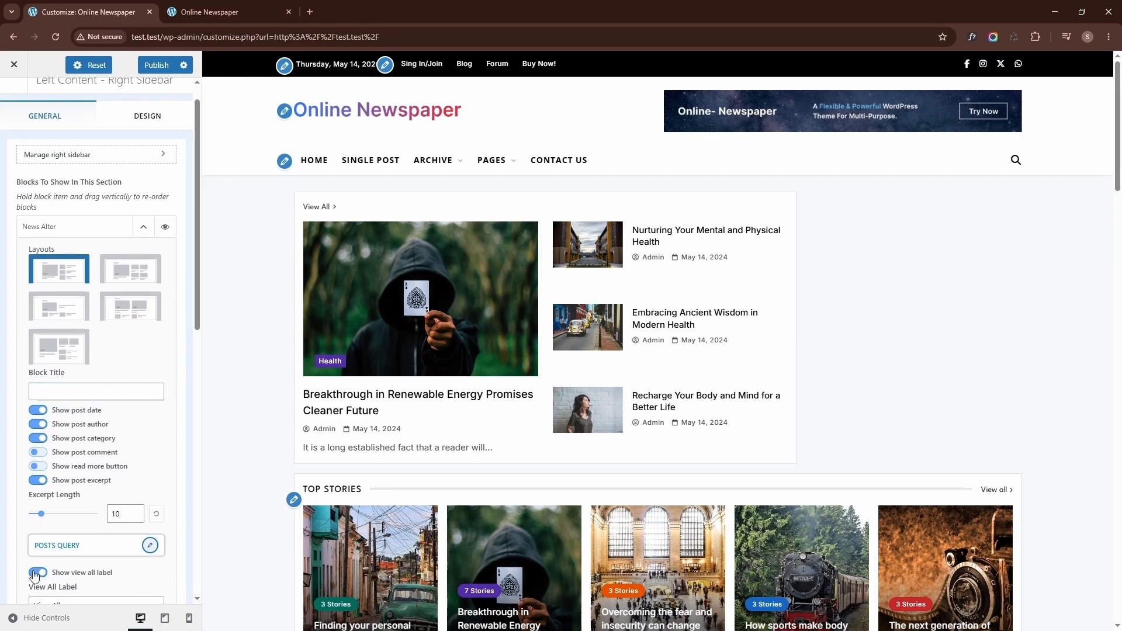
- Set the News Alter block's posts query to display 7 posts, and collapse the block's settings
click(151, 547)
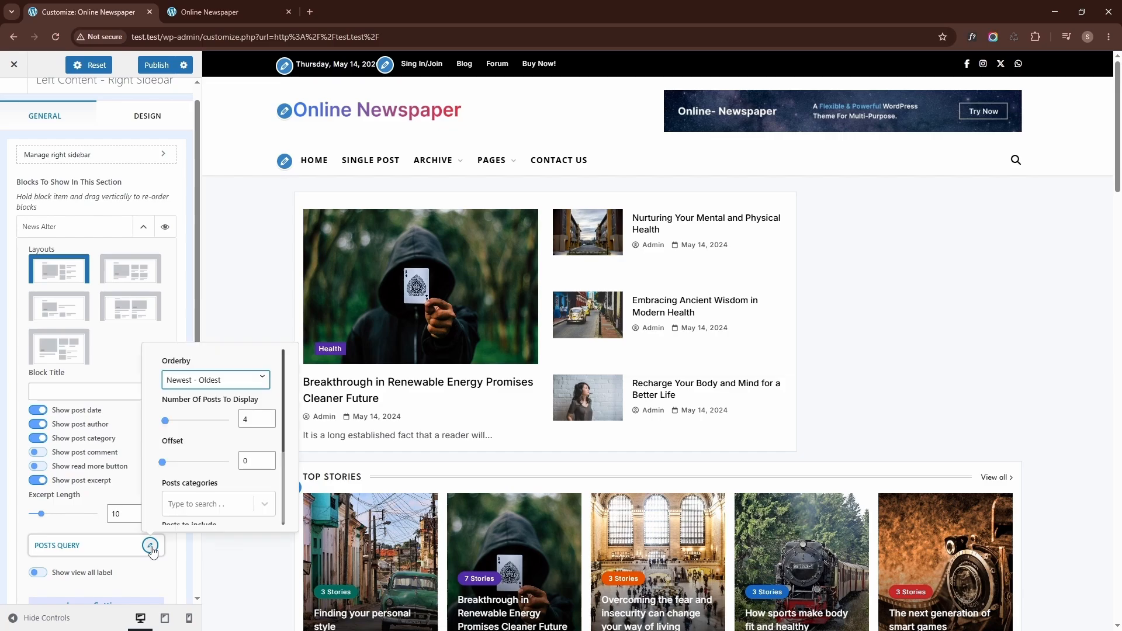
scroll(212, 462, down, 1)
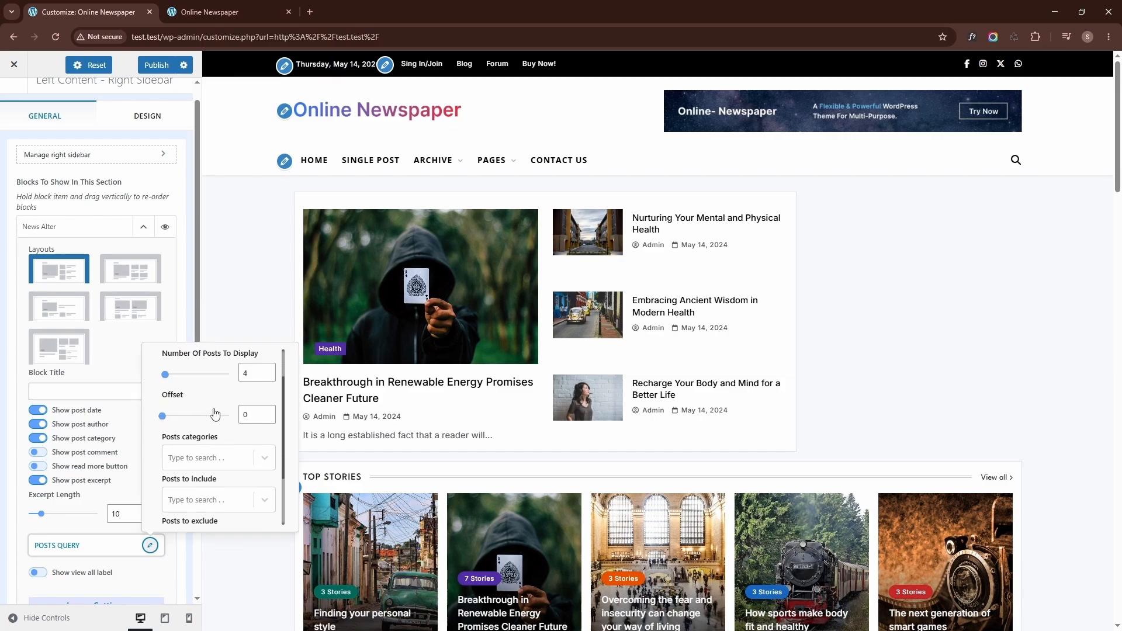
click(267, 370)
click(267, 370)
click(268, 371)
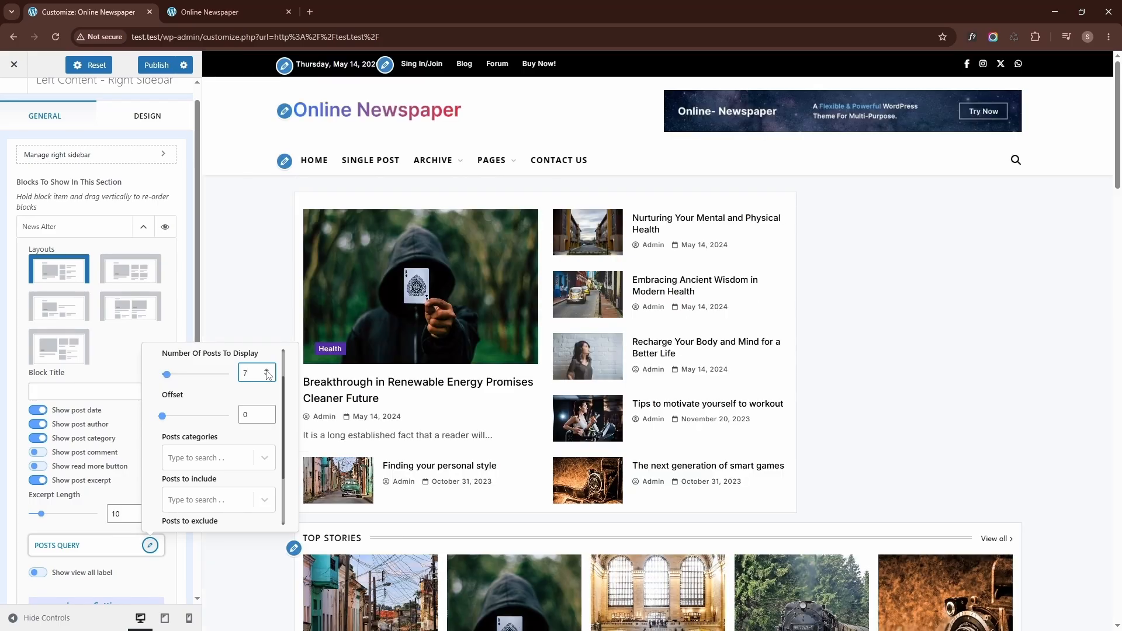
click(145, 232)
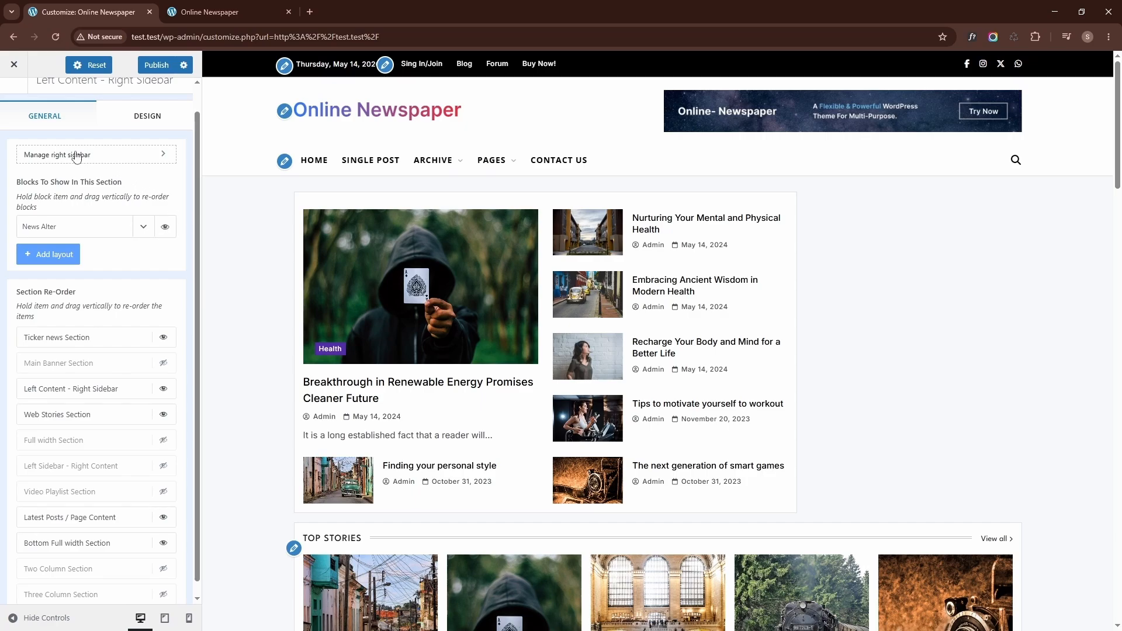
- Add the Online Newspaper : Posts List widget to the right sidebar of the Left Content - Right Sidebar section
click(99, 155)
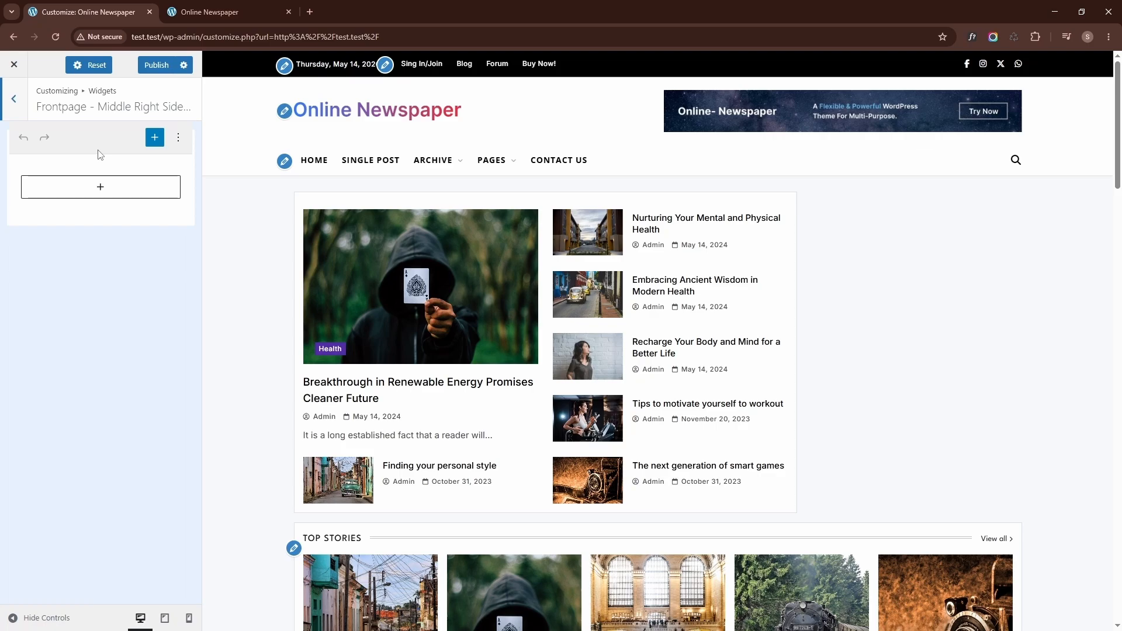
click(97, 187)
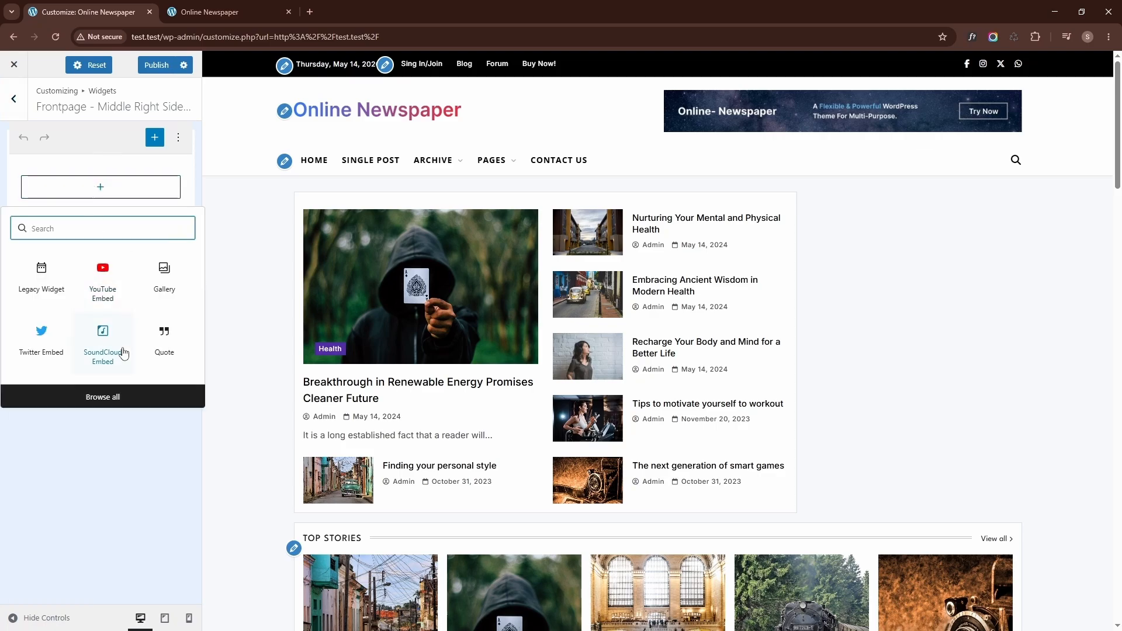
click(111, 397)
scroll(295, 394, down, 10)
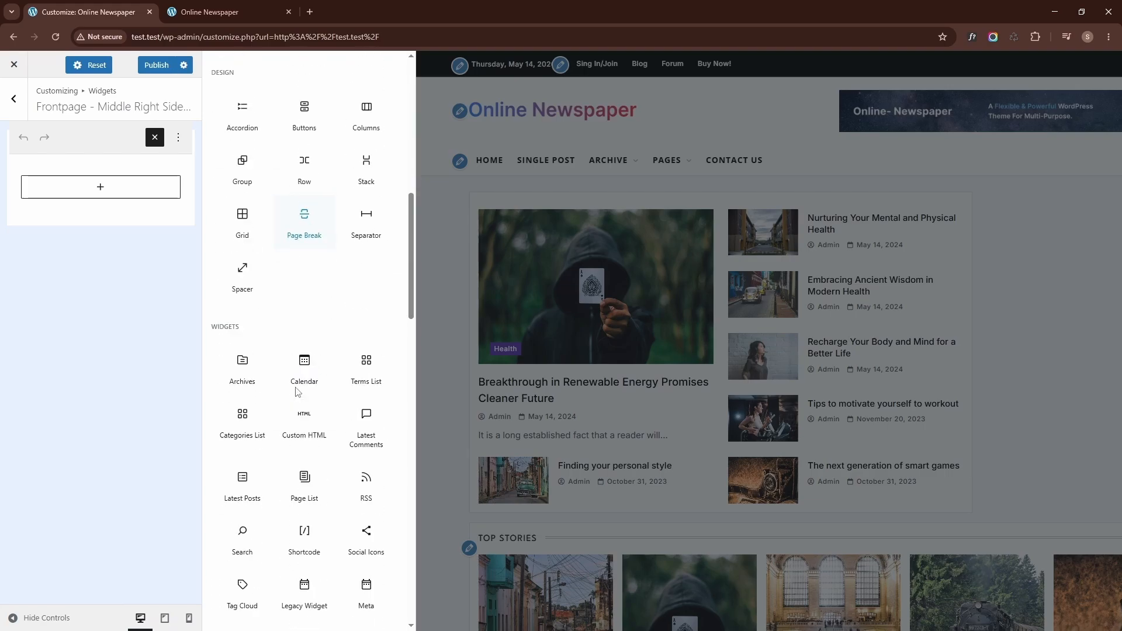
scroll(309, 386, down, 8)
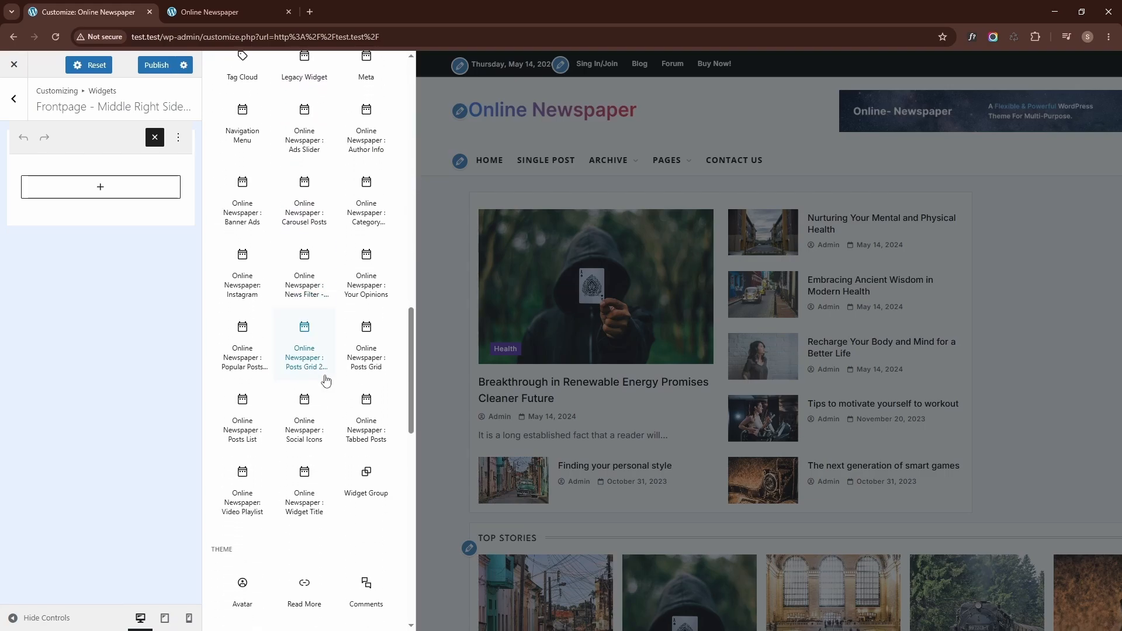
click(243, 422)
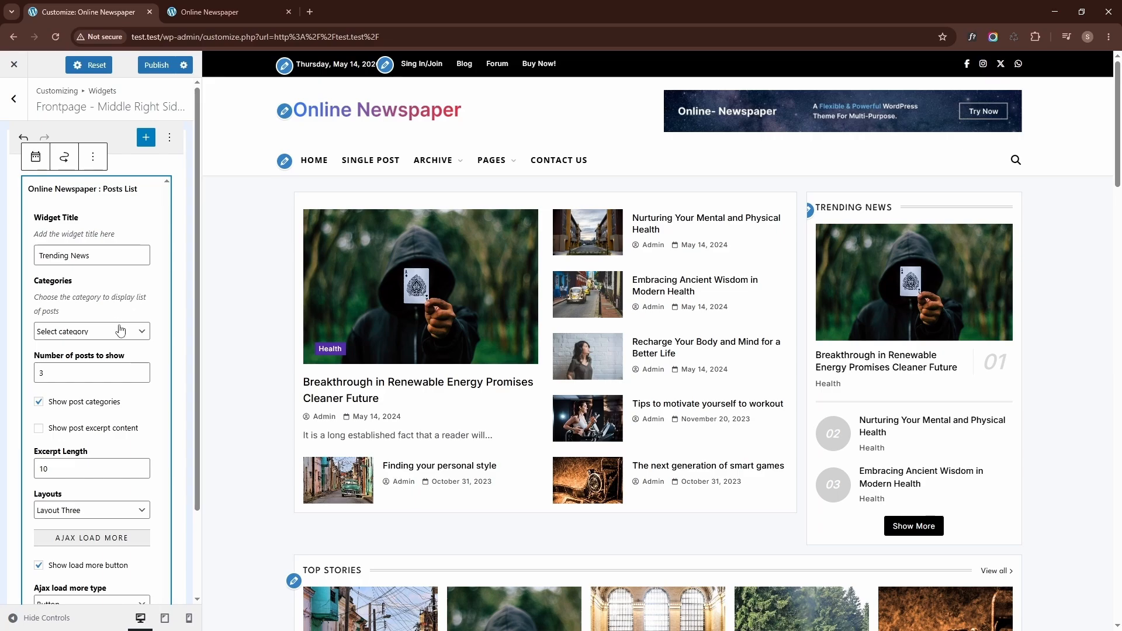
- Configure the Posts List widget to hide post categories, show excerpt content and hide the load more button
click(38, 403)
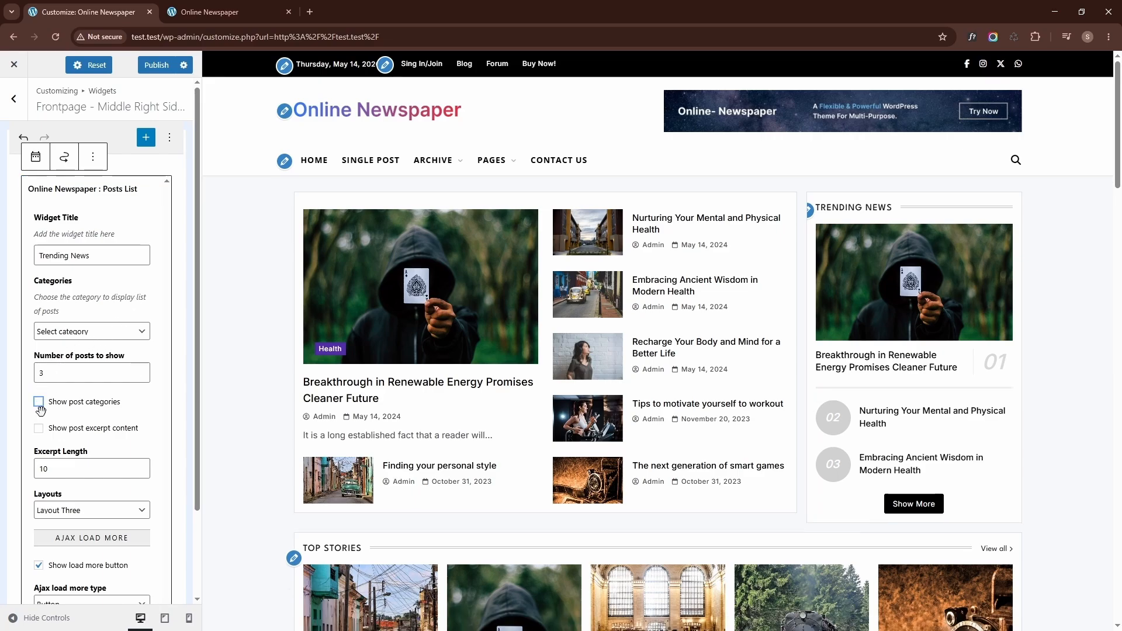
click(39, 429)
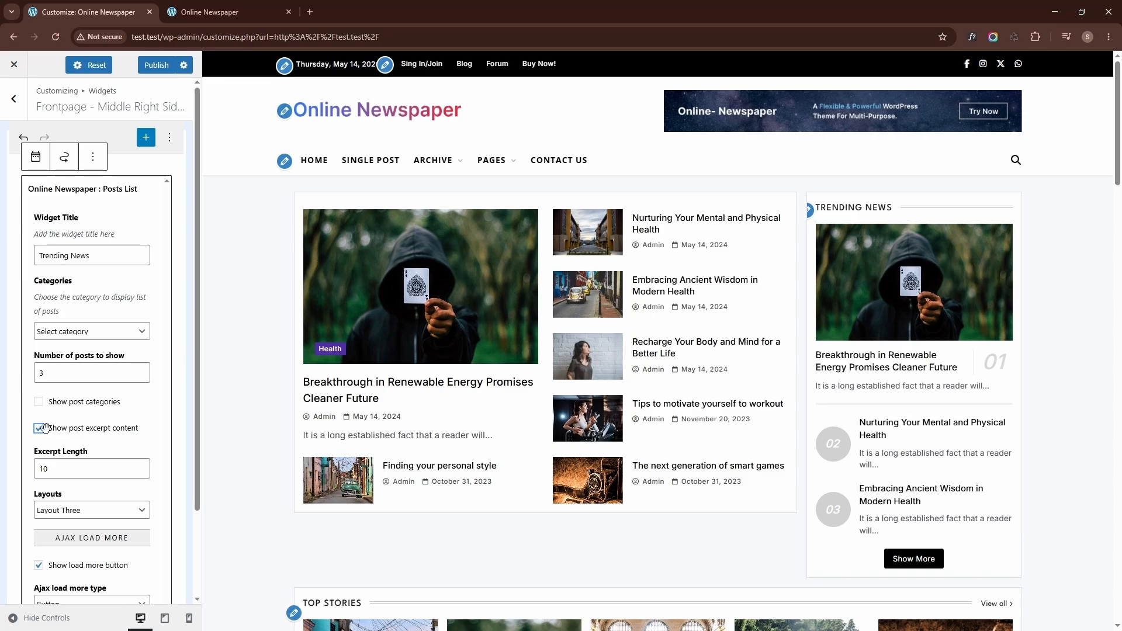
scroll(40, 439, down, 1)
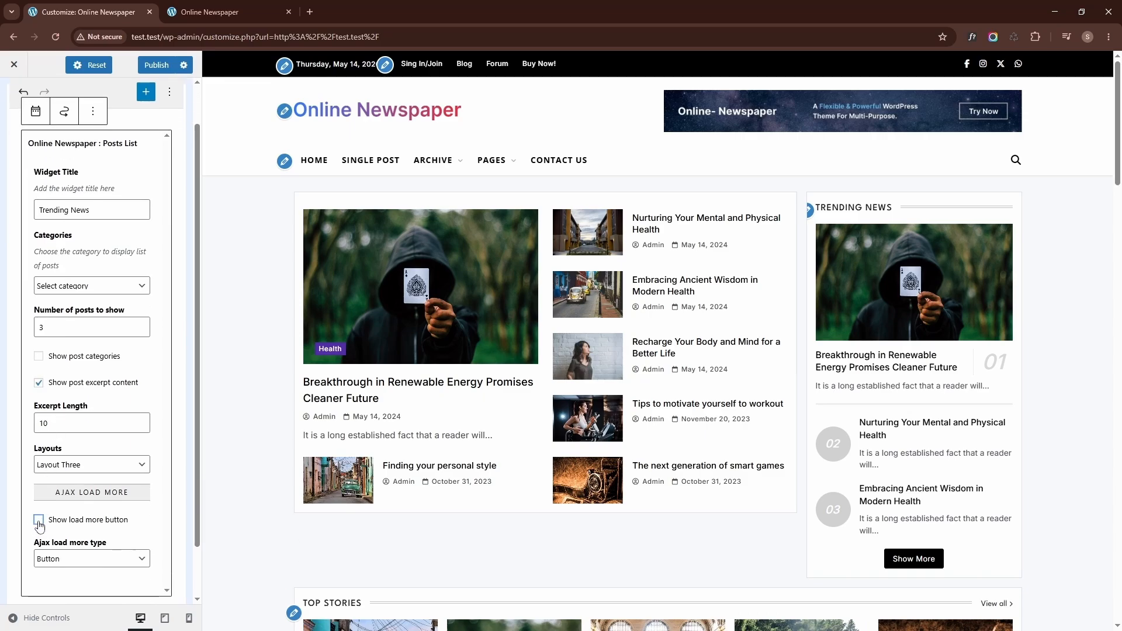
scroll(141, 295, up, 1)
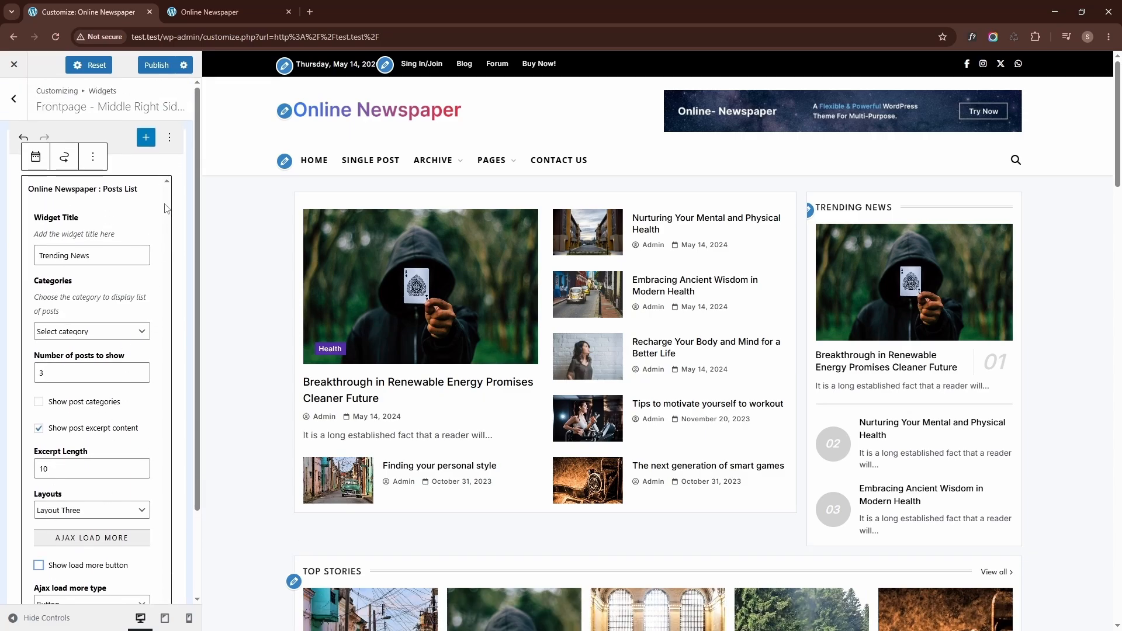
- Show the Left Sidebar - Right Content section on the front page and bring its Latest Posts block into the preview
click(16, 100)
click(17, 107)
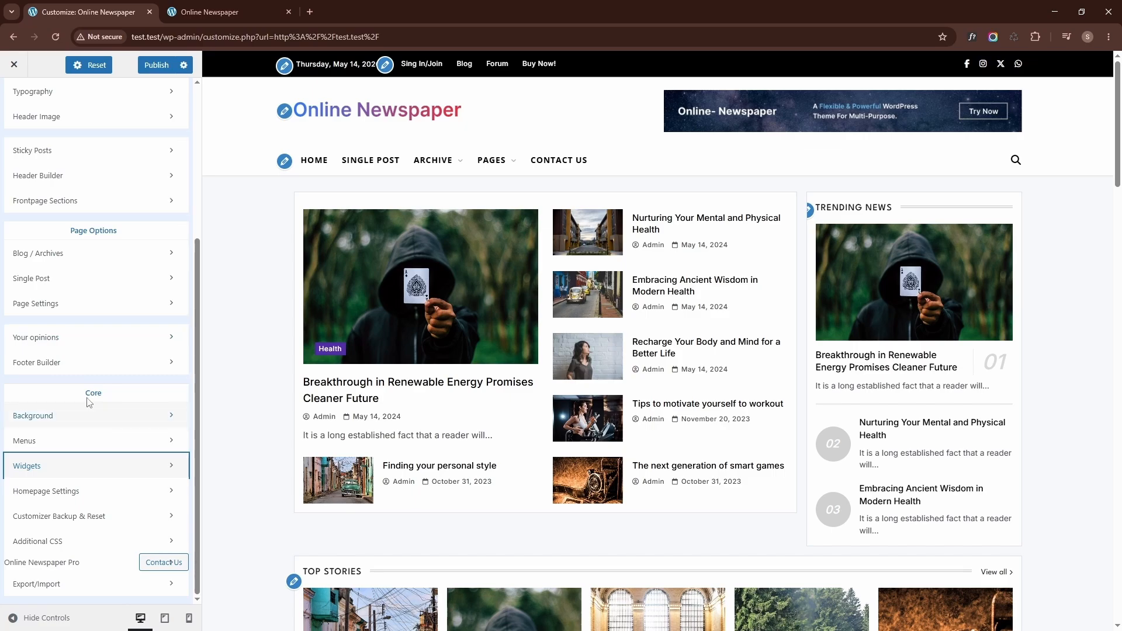
scroll(85, 327, up, 3)
click(83, 283)
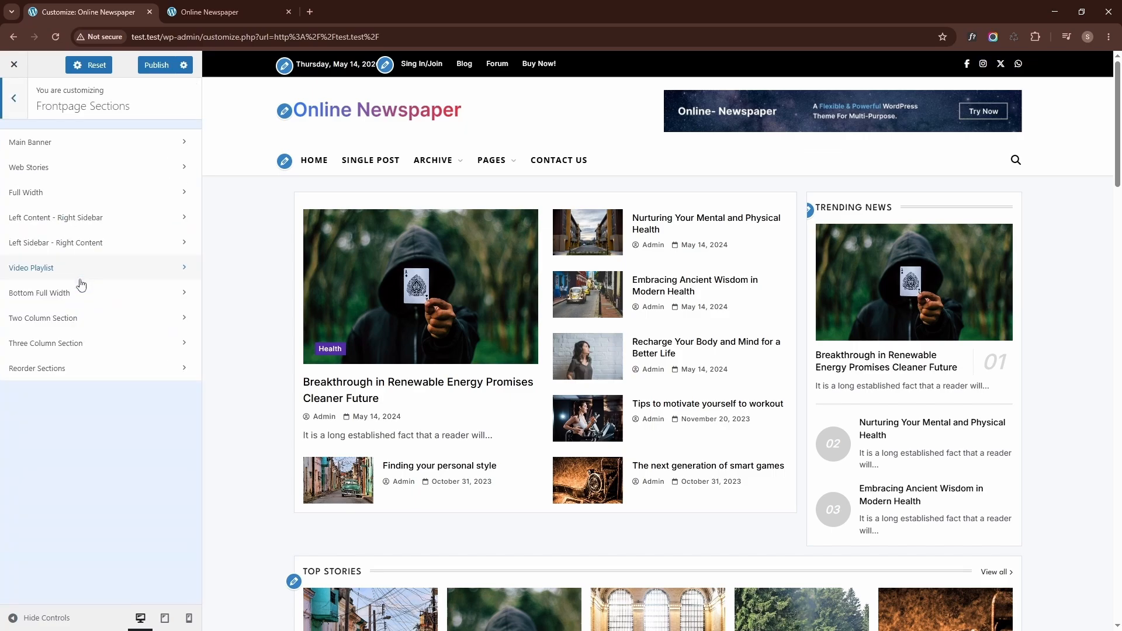
click(90, 246)
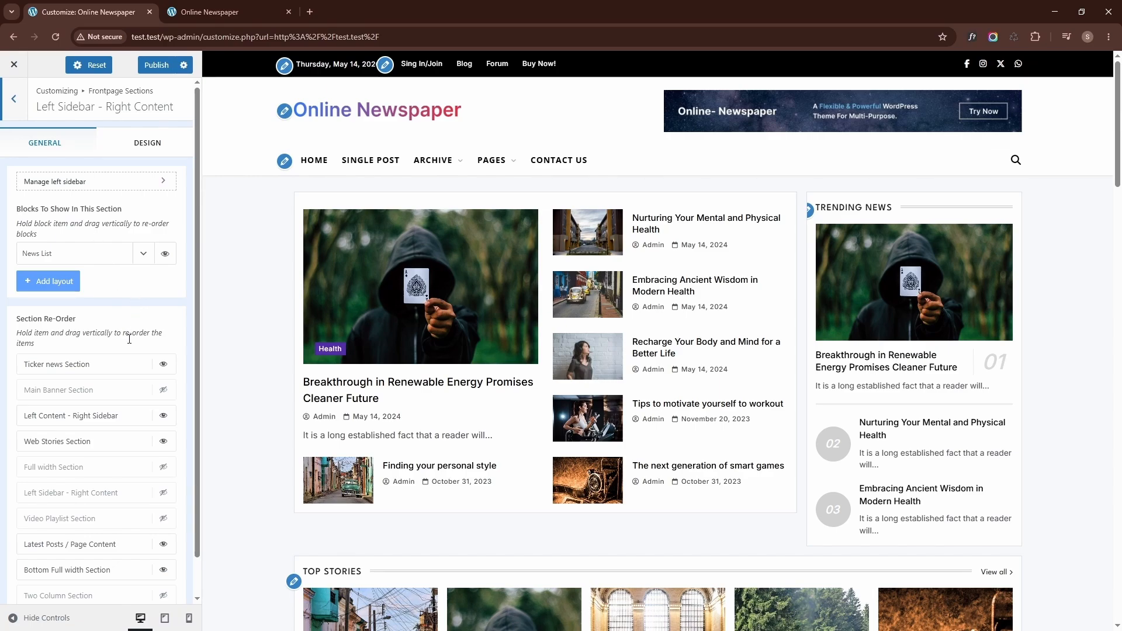
click(163, 494)
scroll(266, 400, down, 5)
scroll(274, 391, down, 5)
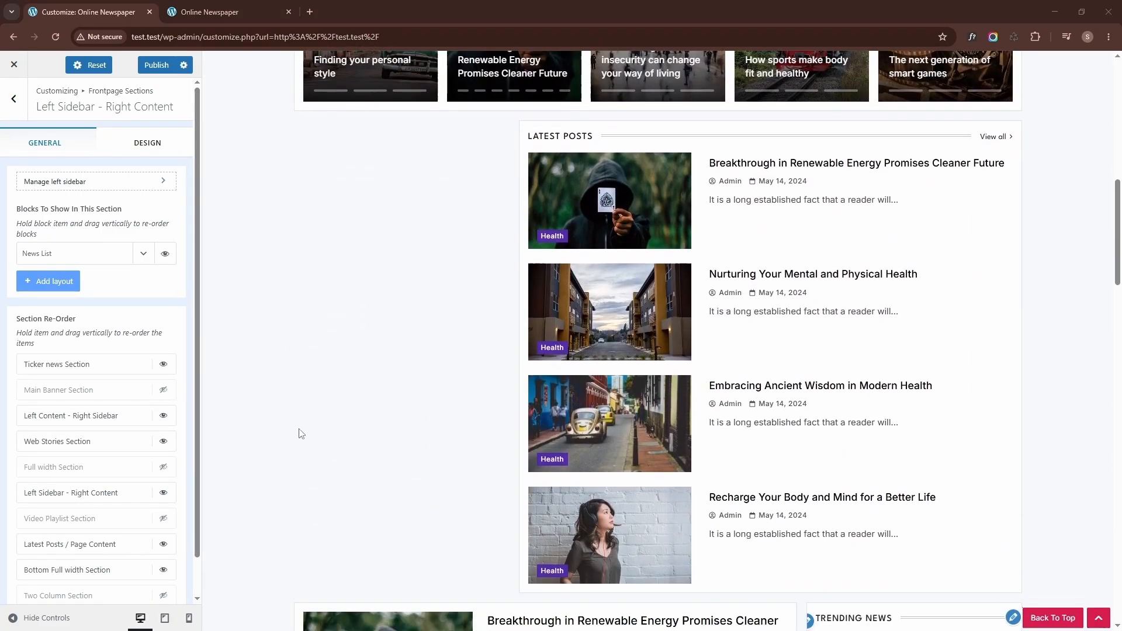
scroll(302, 433, up, 1)
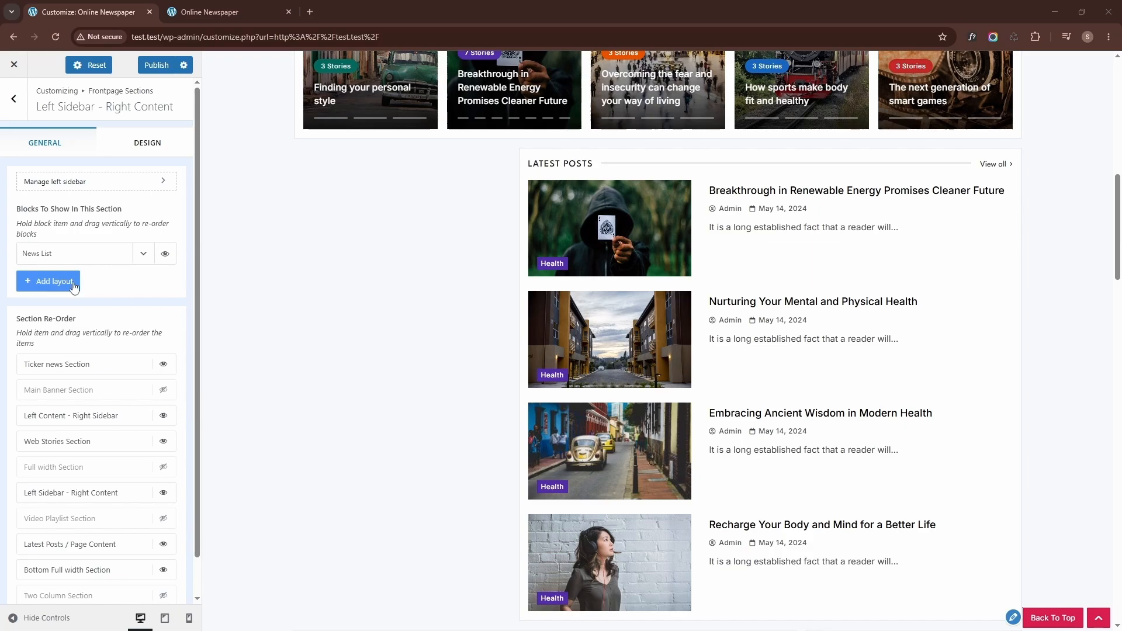
- Add a News Alter block to the Left Sidebar - Right Content section and hide its News List block
click(50, 283)
click(56, 388)
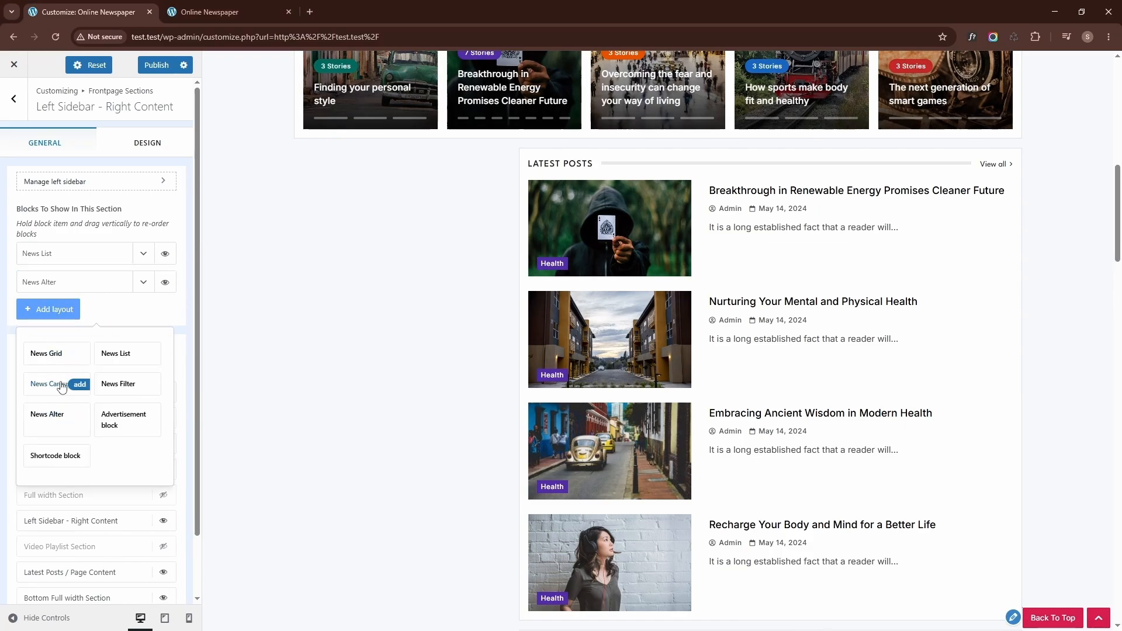
click(166, 256)
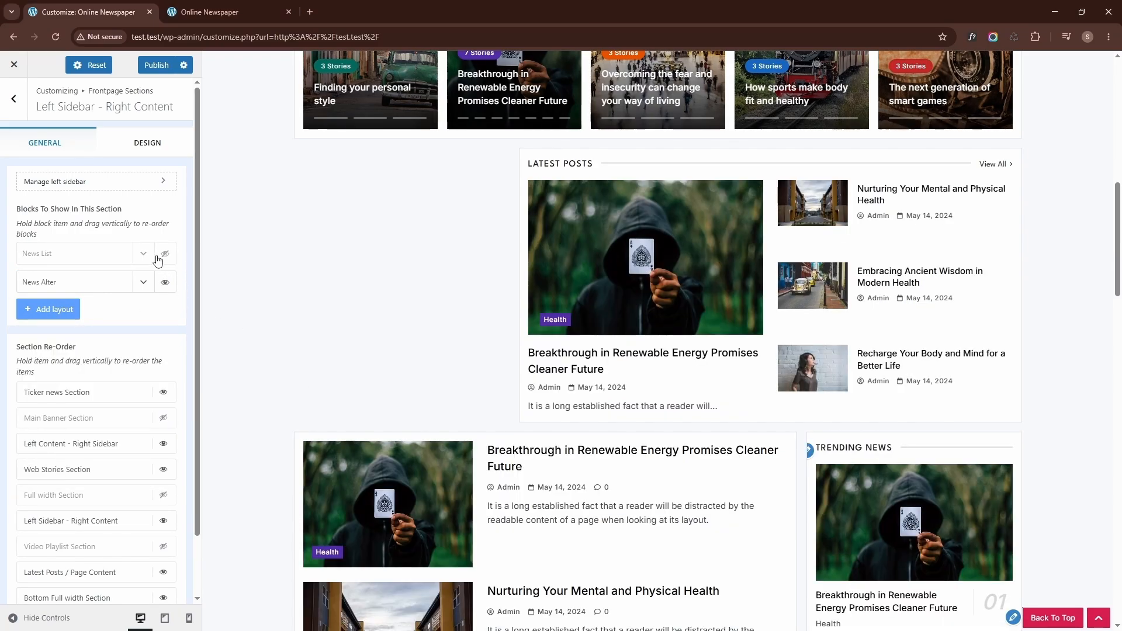
- Give the News Alter block the fourth layout and set its posts query to 6 posts ordered Oldest - Newest
click(143, 284)
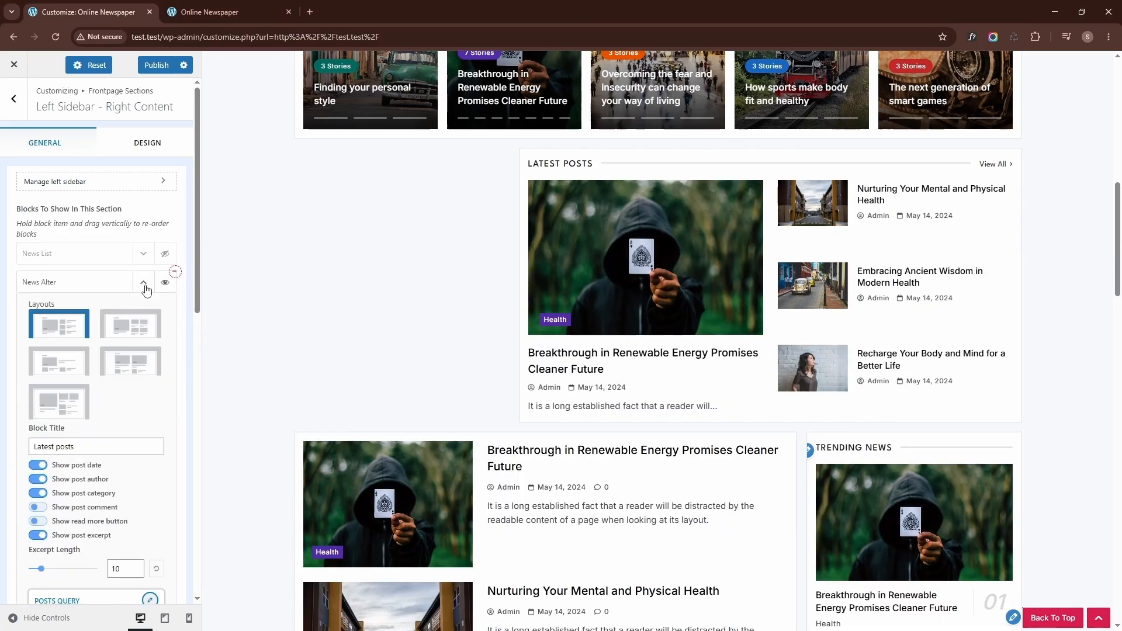
click(141, 373)
scroll(155, 524, down, 1)
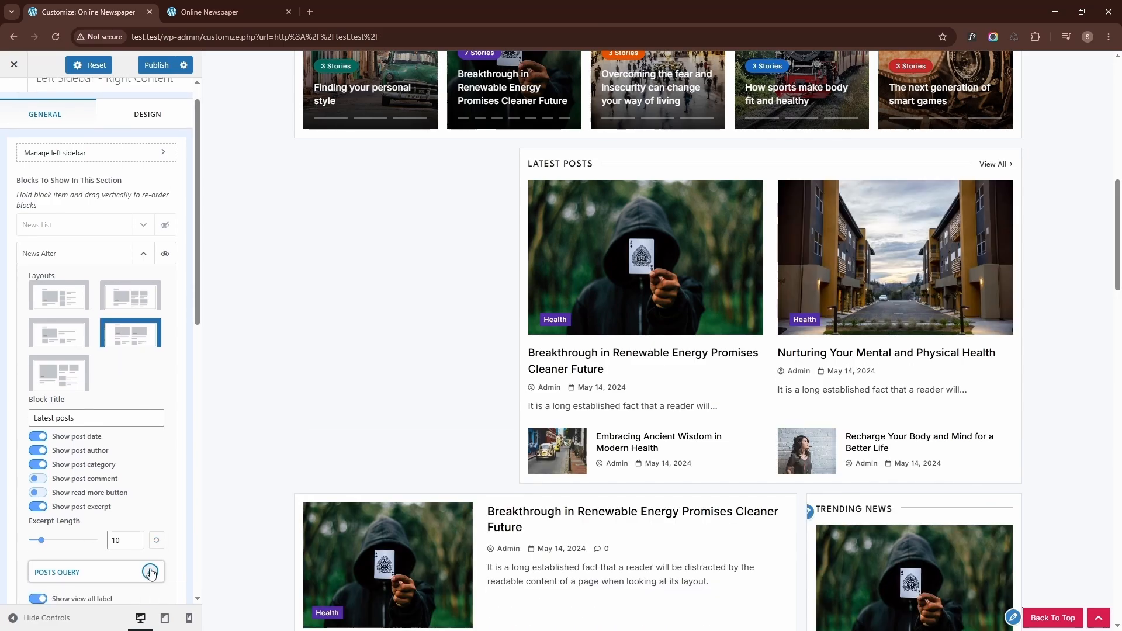
click(150, 572)
click(267, 442)
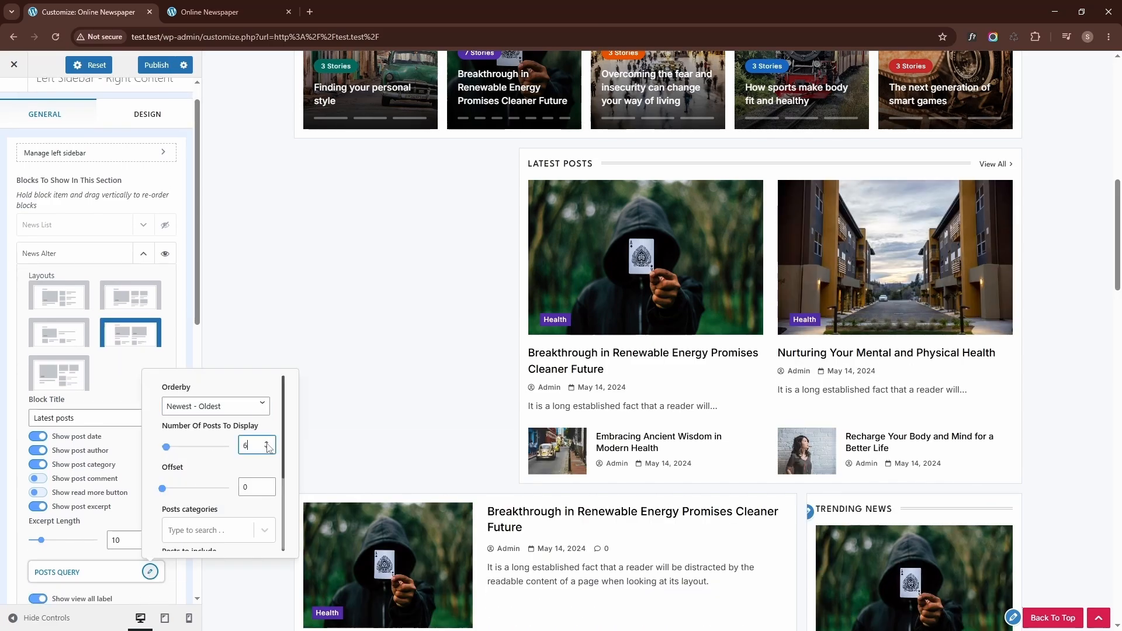
click(267, 442)
click(197, 406)
click(193, 421)
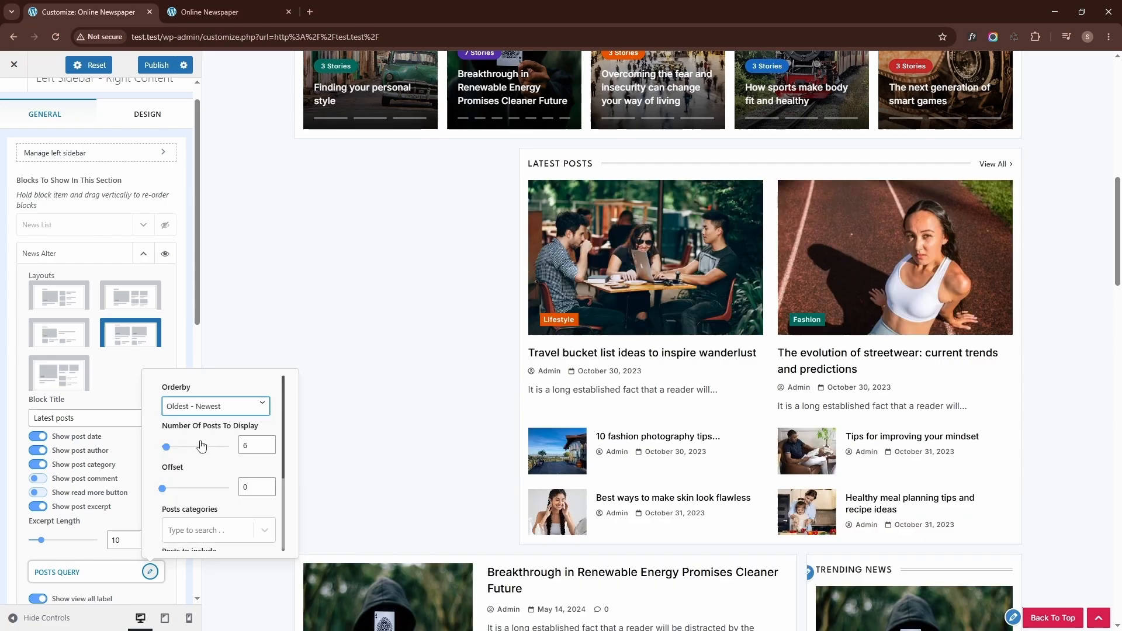
- Clear the News Alter block's title so the field is empty
click(98, 415)
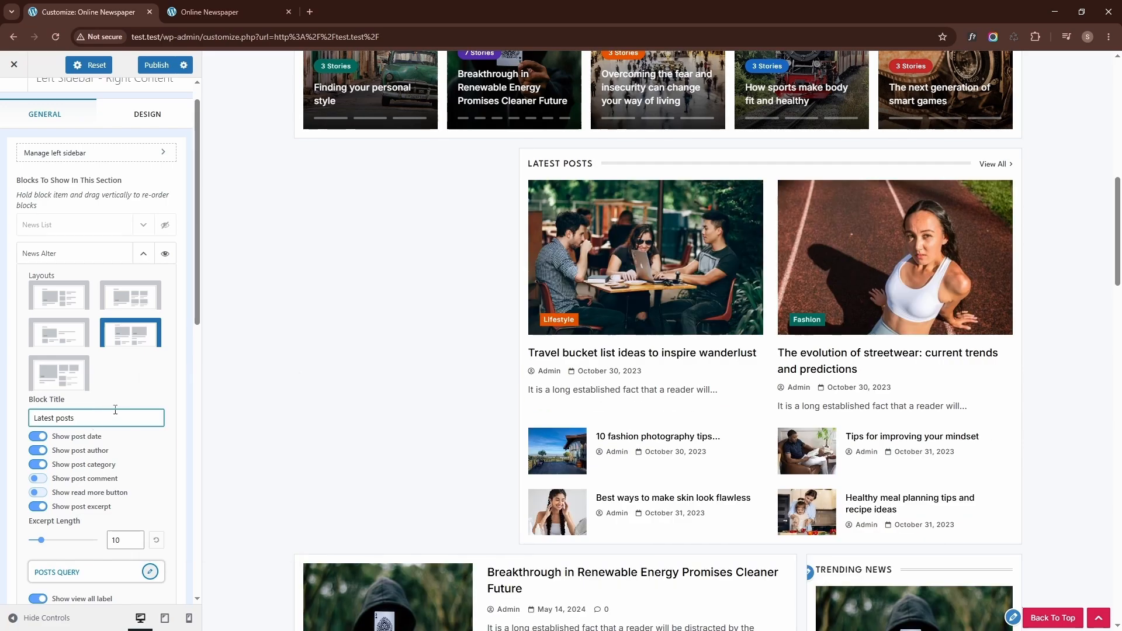
key(BackSpace)
key(BackSpace)
key(BackSpace)
key(BackSpace)
key(BackSpace)
key(BackSpace)
key(BackSpace)
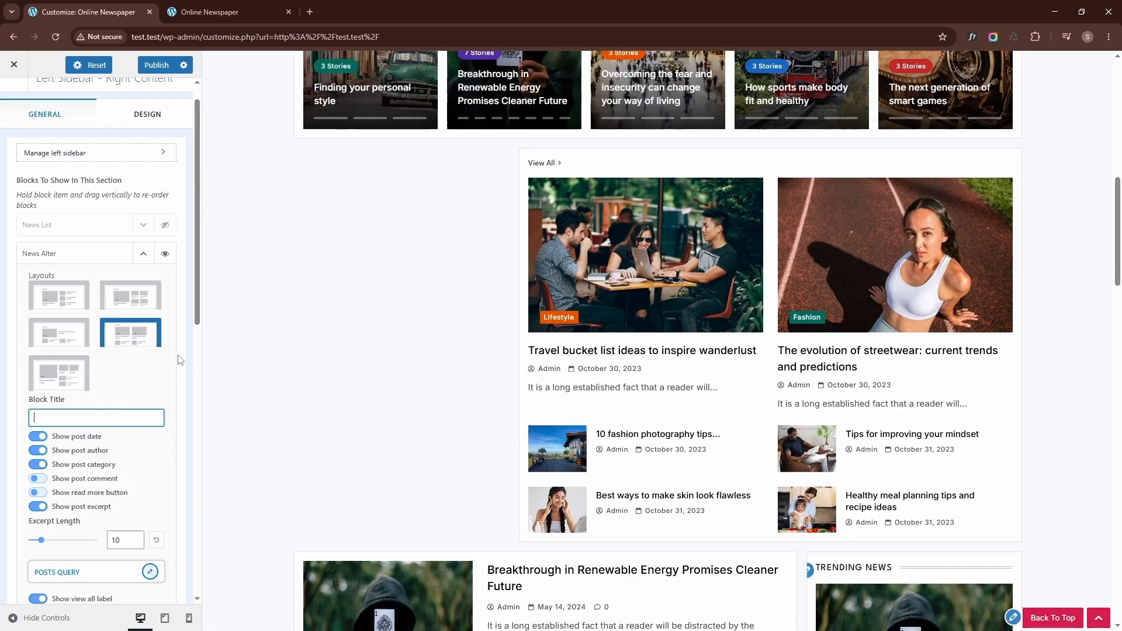
- Add the Online Newspaper : Posts Grid 2 Column widget to the Frontpage - Middle Left Sidebar and hide its load more button
click(97, 183)
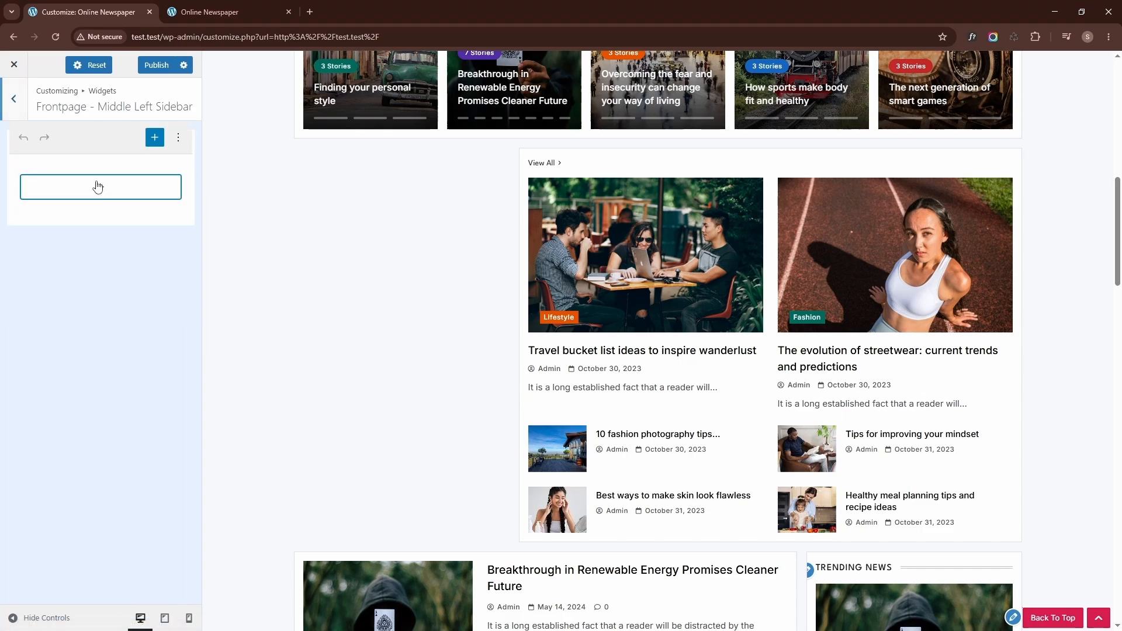
click(99, 186)
click(139, 400)
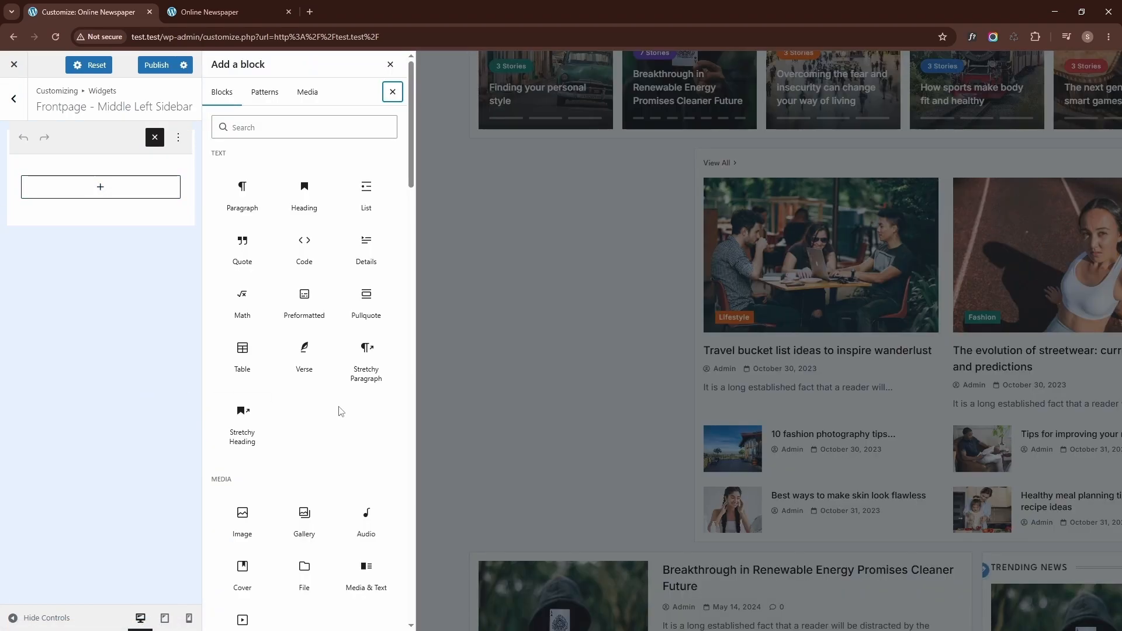
scroll(336, 408, down, 15)
scroll(330, 409, down, 1)
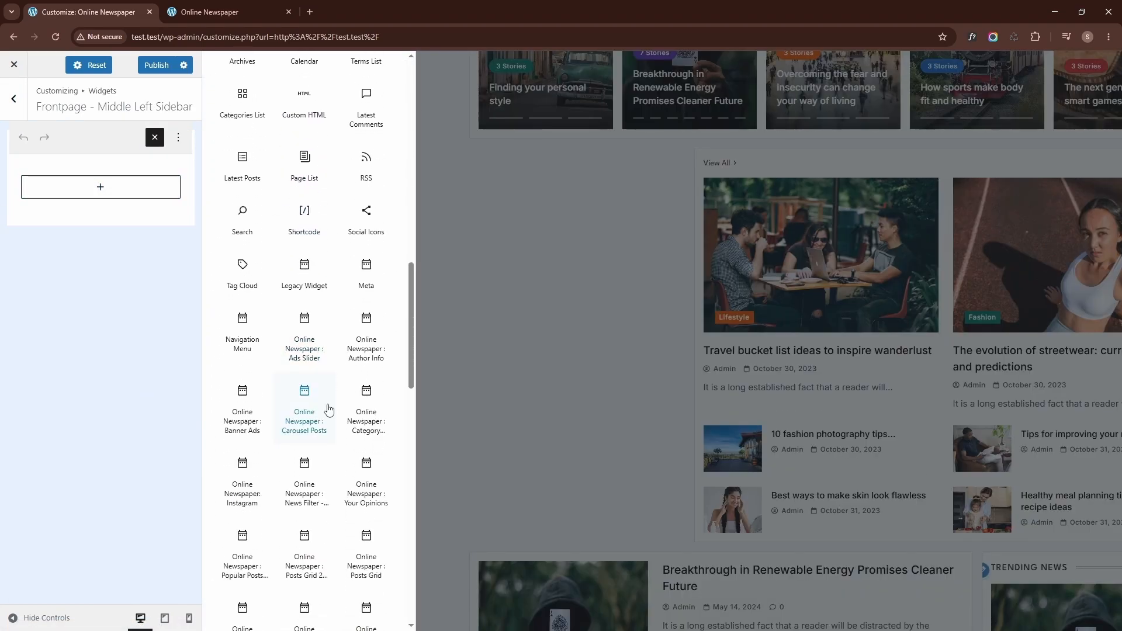
click(304, 548)
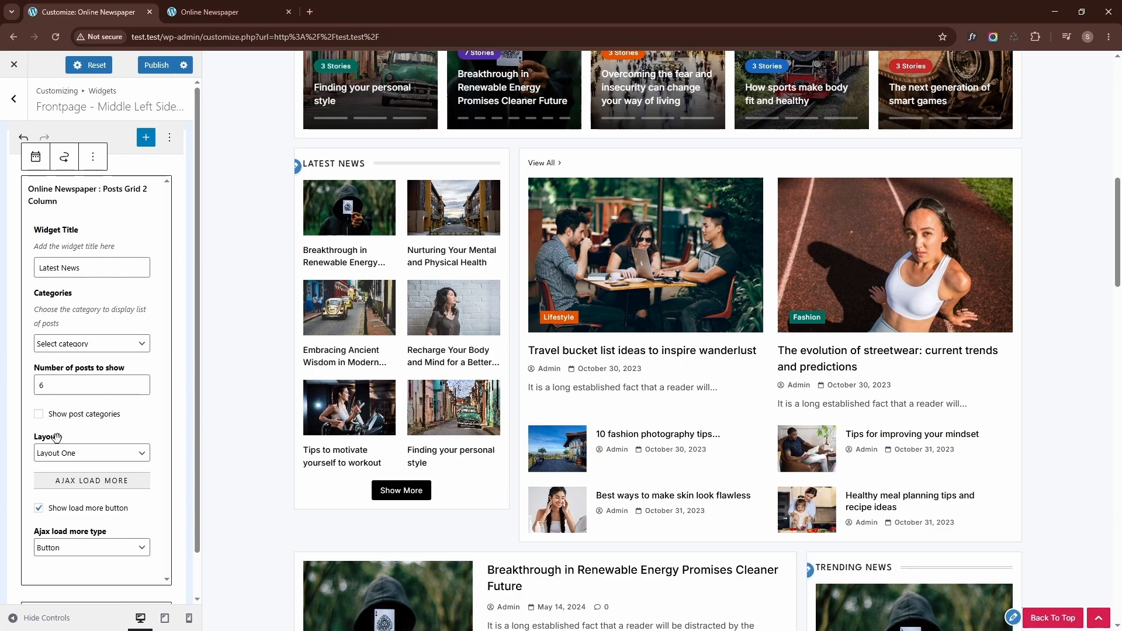
click(39, 508)
- Show the Full Width section on the front page and move it directly below the Left Sidebar - Right Content section
click(17, 103)
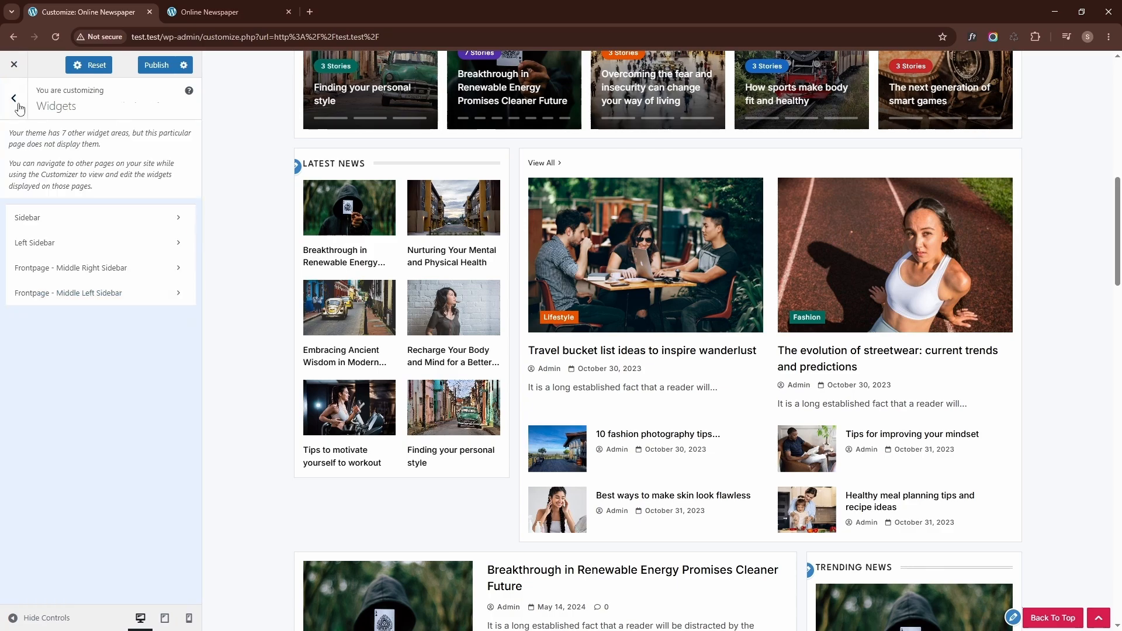
click(18, 105)
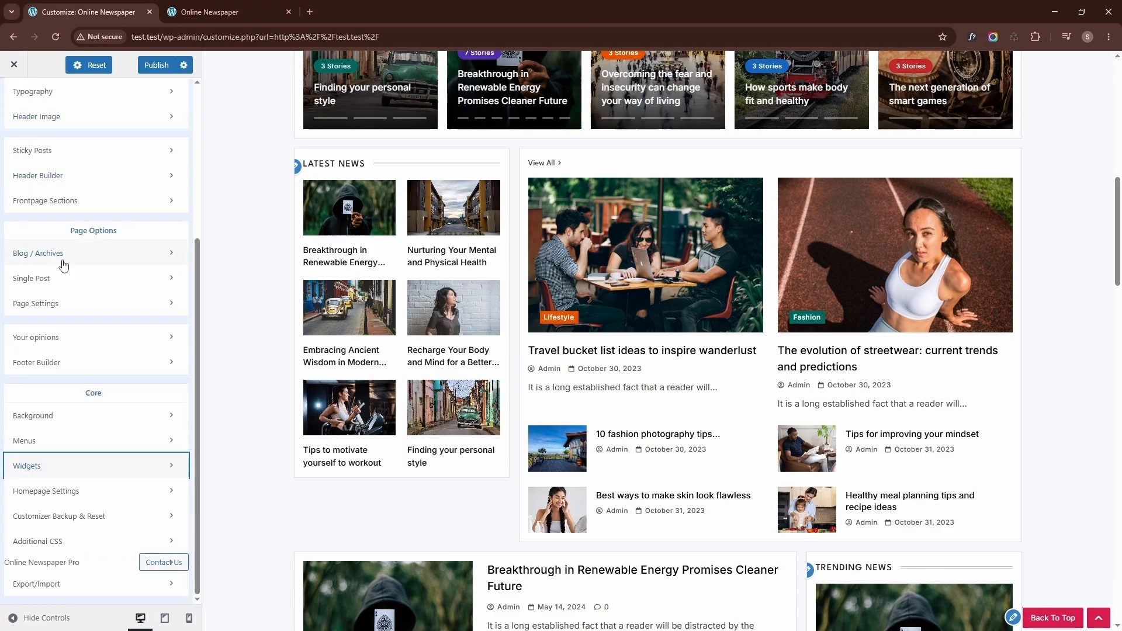
click(78, 210)
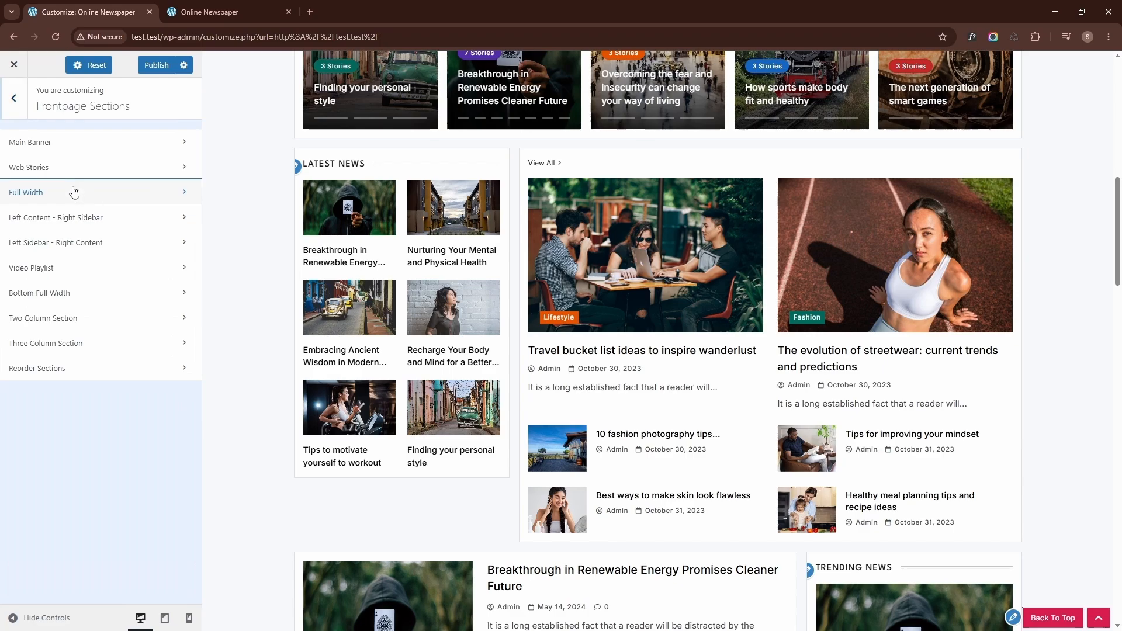
click(74, 191)
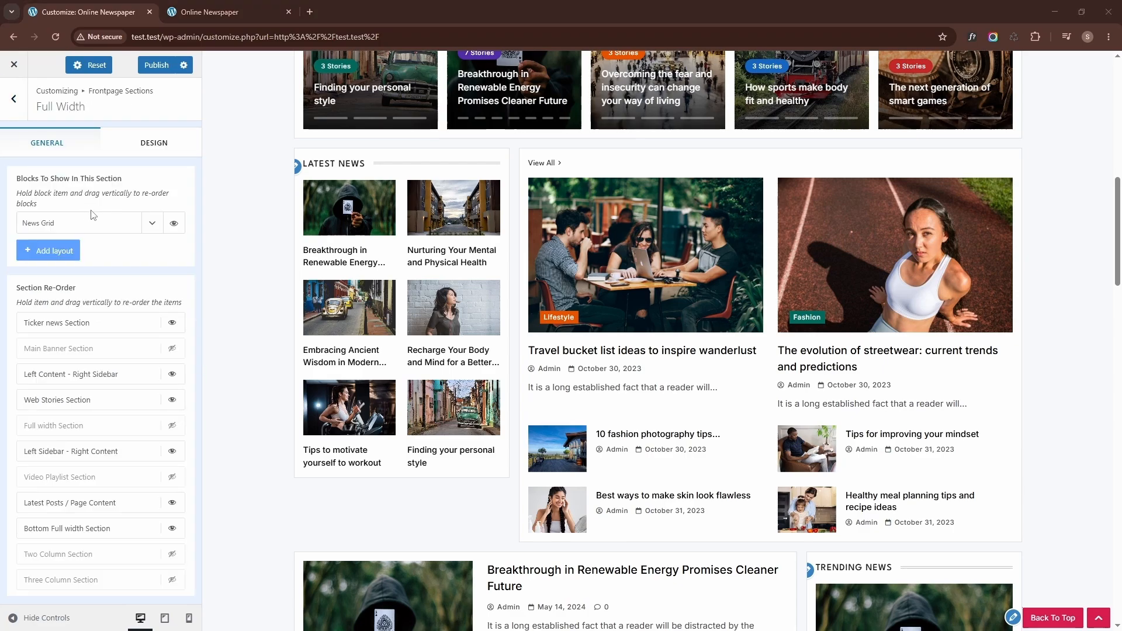
click(172, 426)
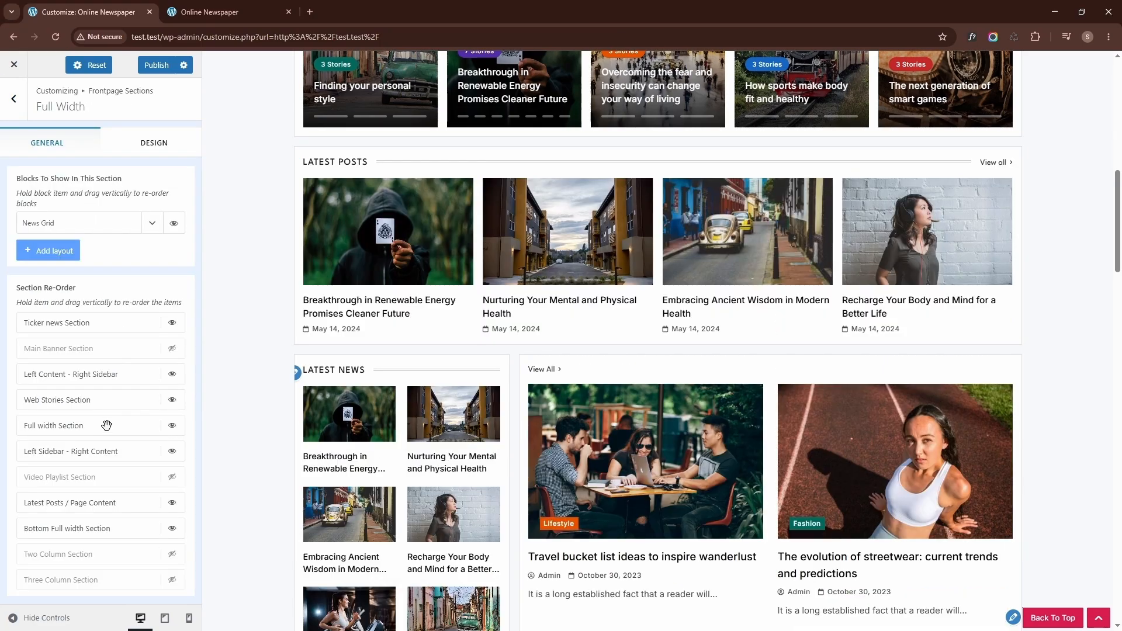
drag(107, 425, 106, 452)
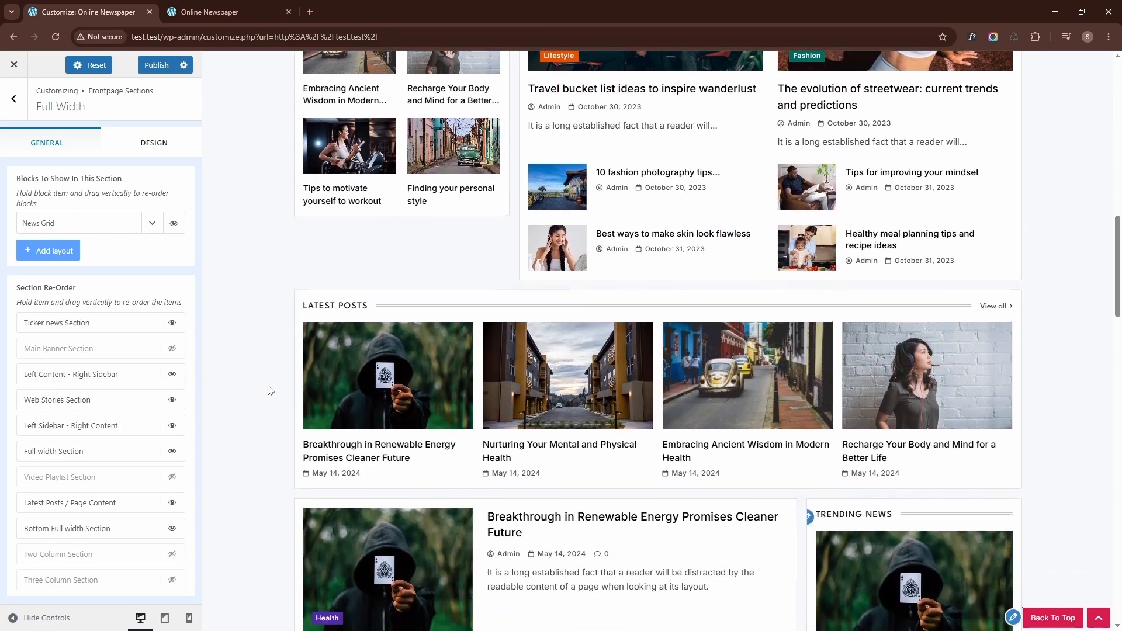
- Add a News Filter block to the Full Width section and hide its News Grid block
click(58, 253)
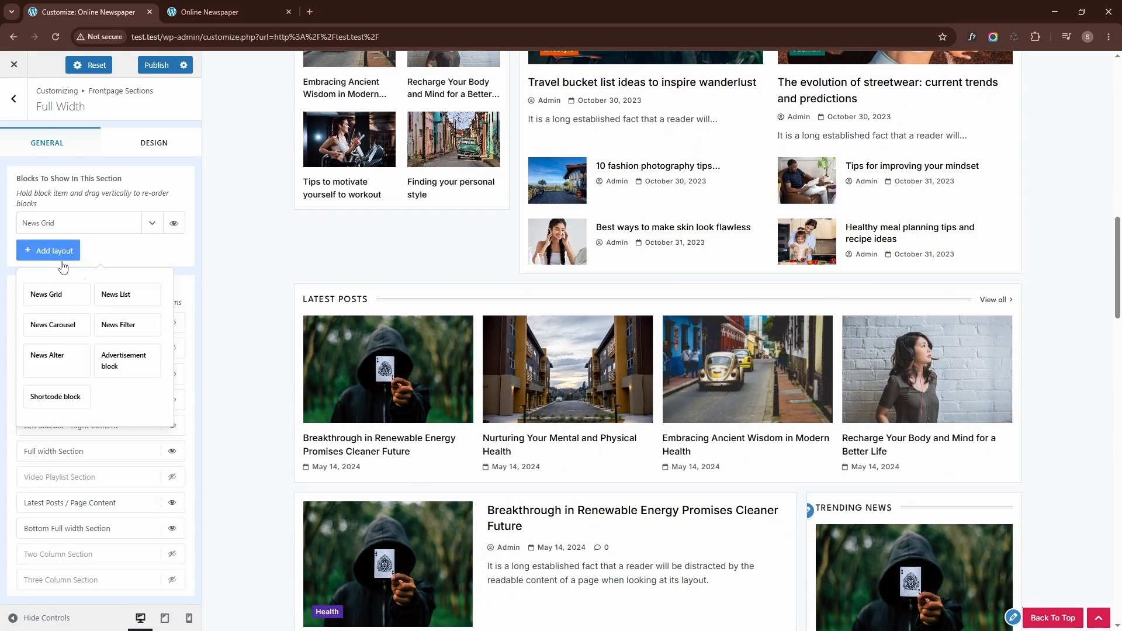
click(132, 329)
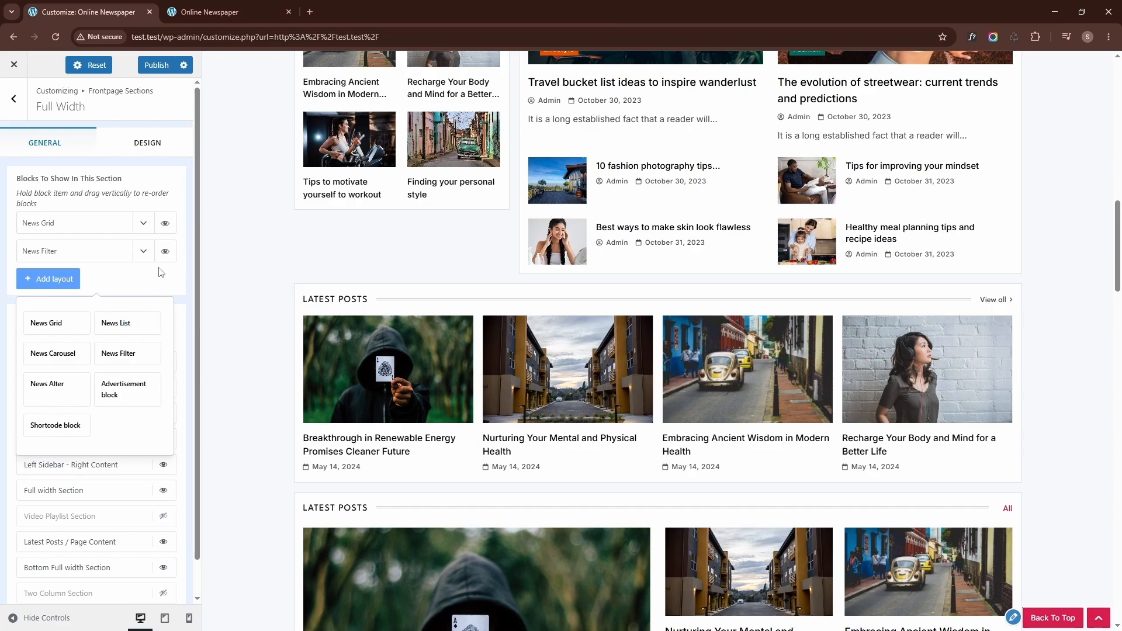
click(165, 223)
scroll(261, 262, down, 2)
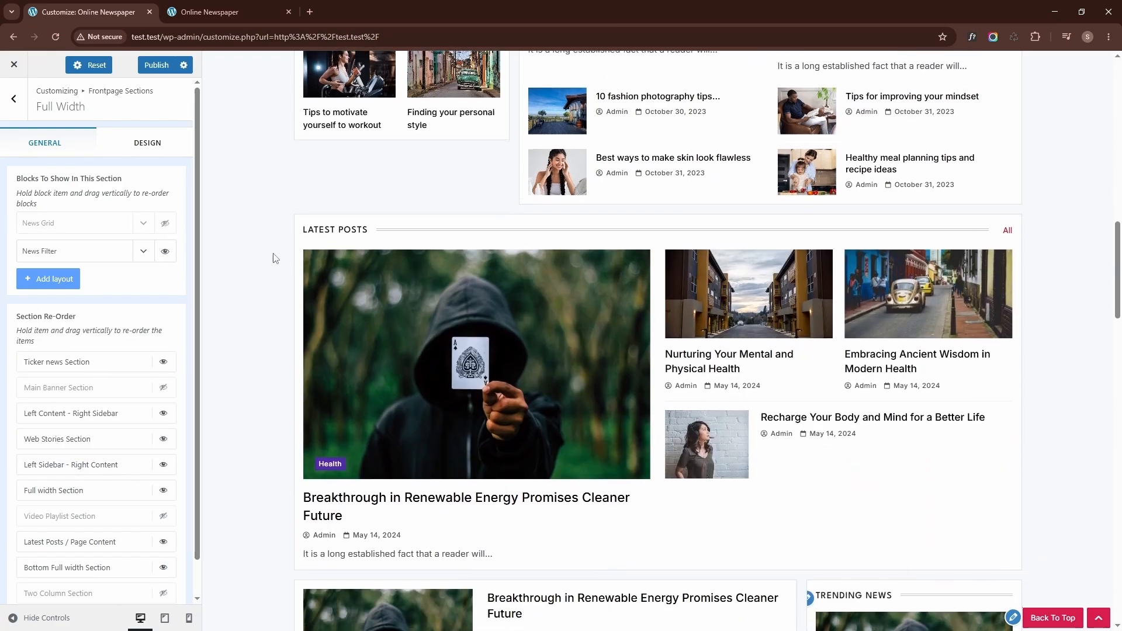
- Set the News Filter block to the sixth layout, a single row of equal posts, and collapse its settings
click(143, 252)
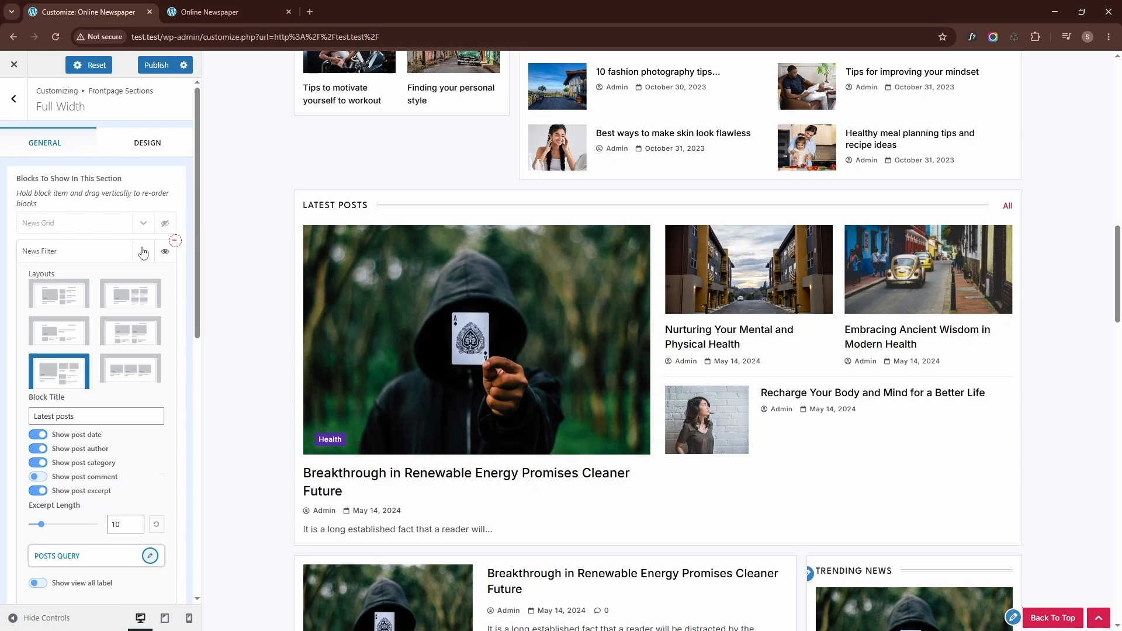
click(131, 367)
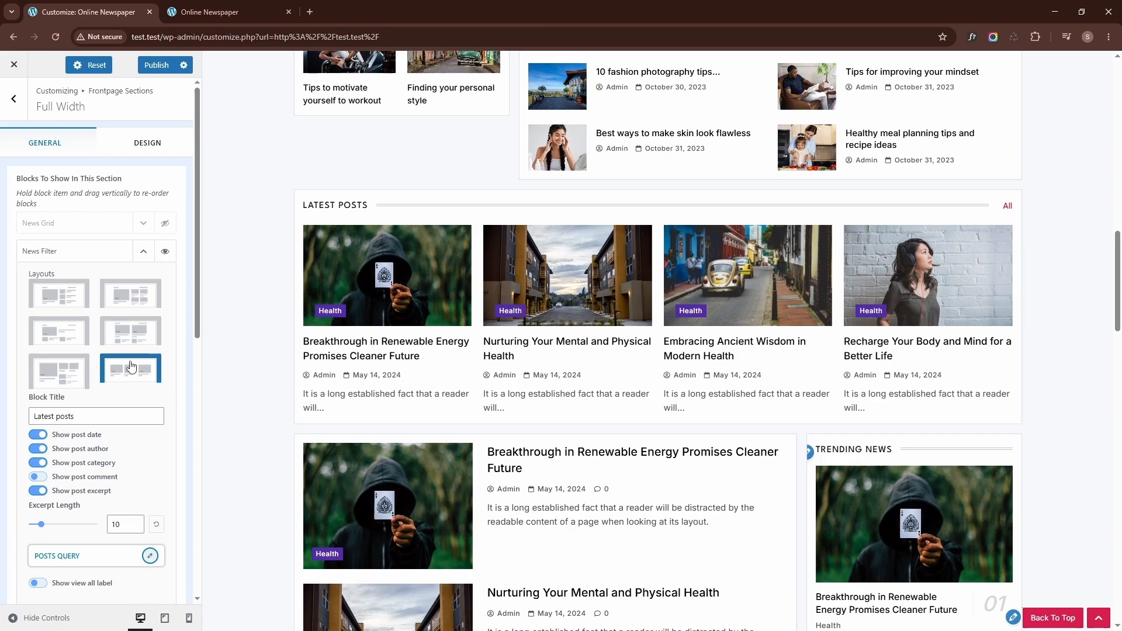
click(173, 242)
- Add an Advertisement block to the Full Width section using the Group-1137-2-1.jpg banner image, and collapse its settings
click(69, 280)
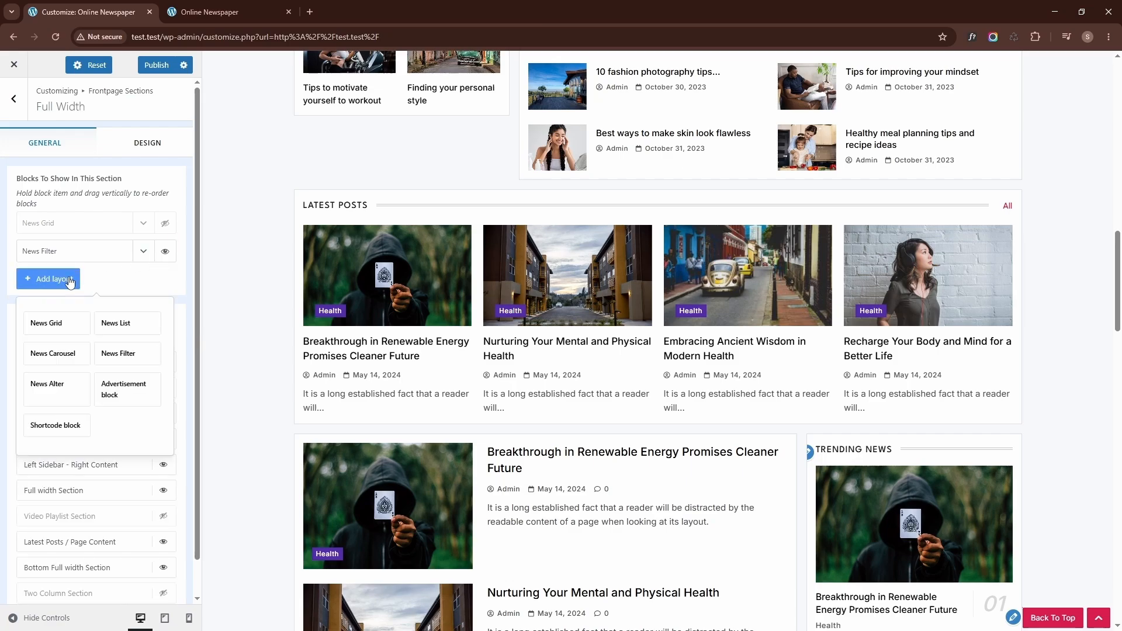
click(141, 386)
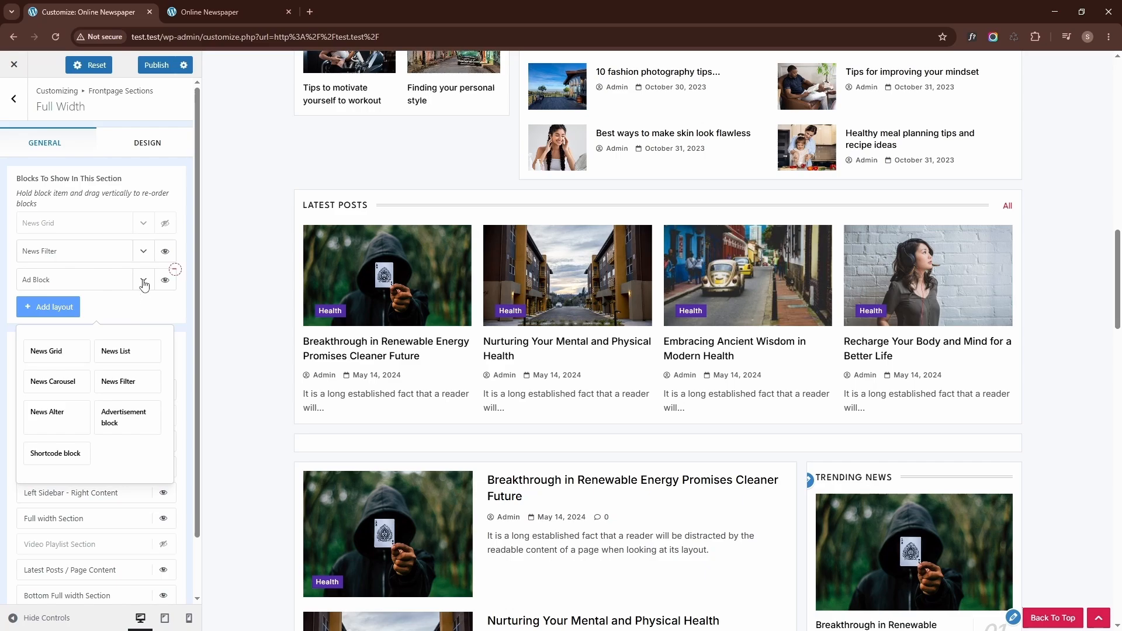
click(144, 279)
click(73, 315)
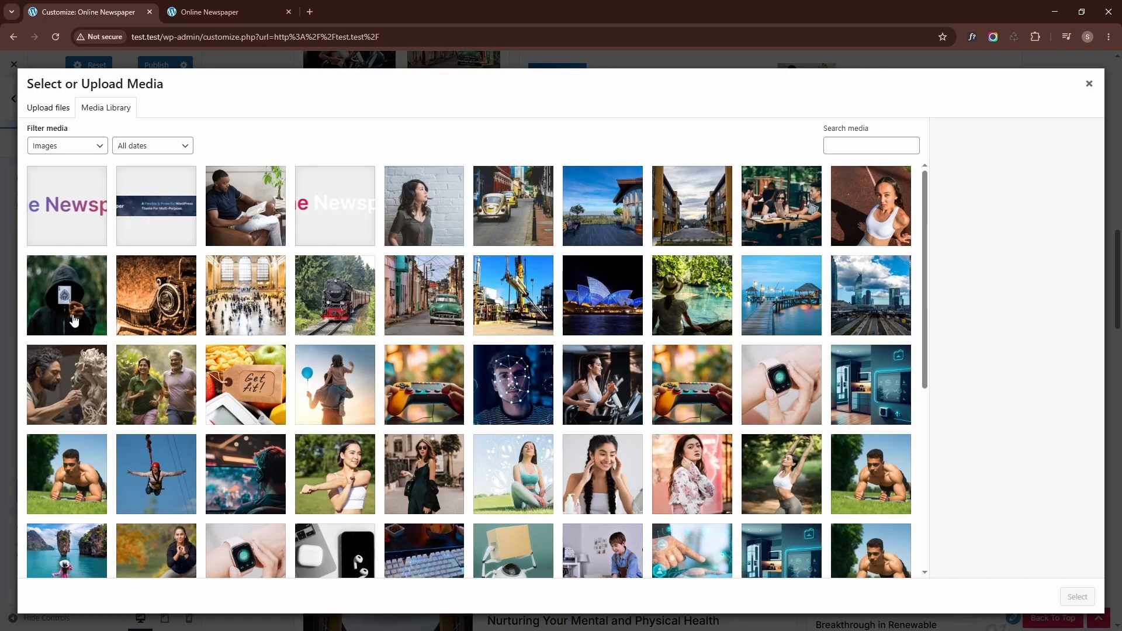
click(159, 217)
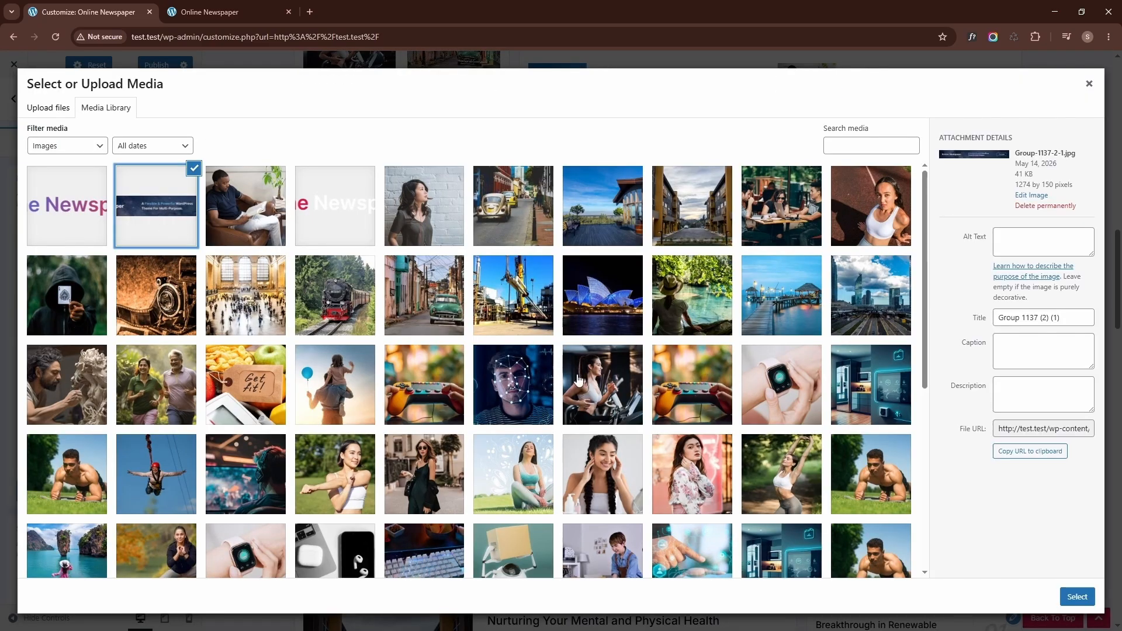
click(1078, 597)
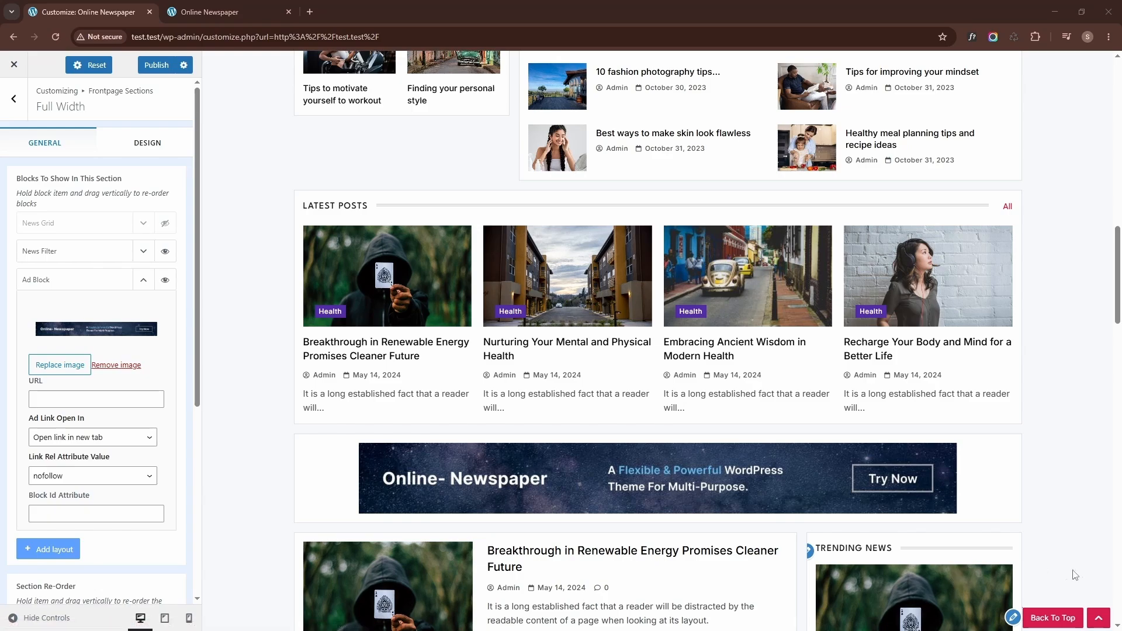
click(58, 401)
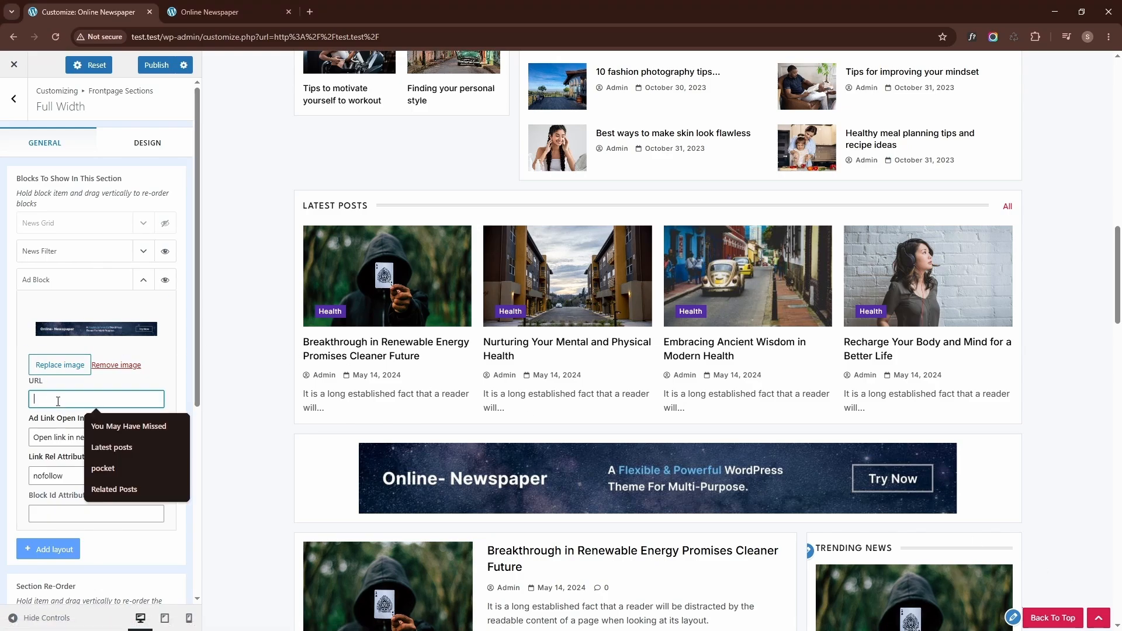
click(143, 281)
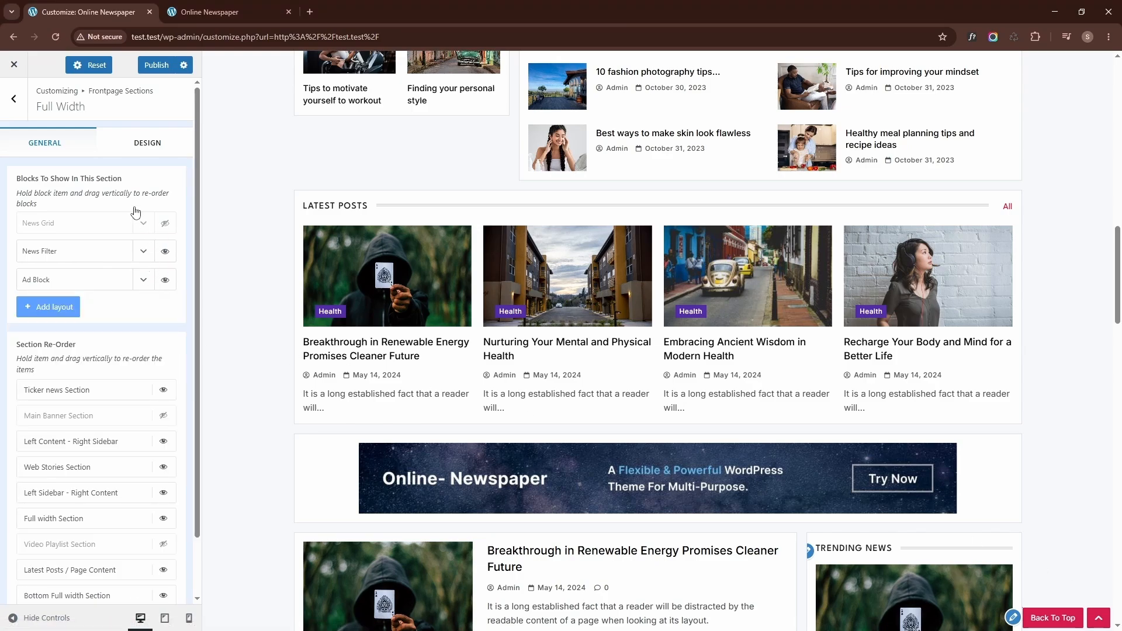
- Show the Three Column Section on the front page and move it between Latest Posts / Page Content and Bottom Full width Section
click(16, 104)
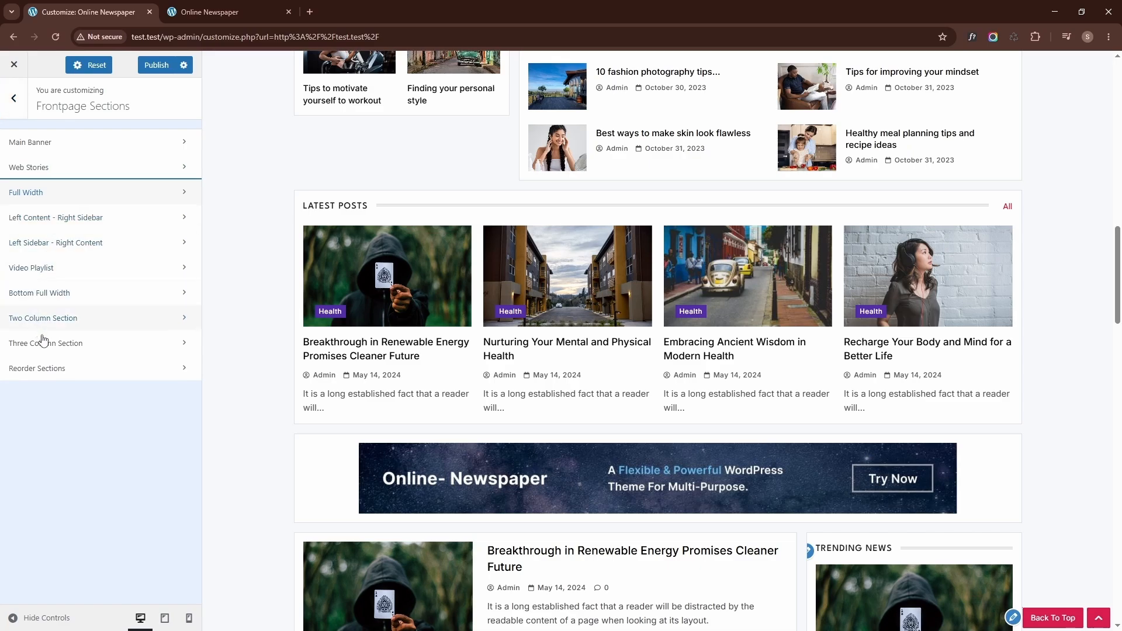
click(61, 343)
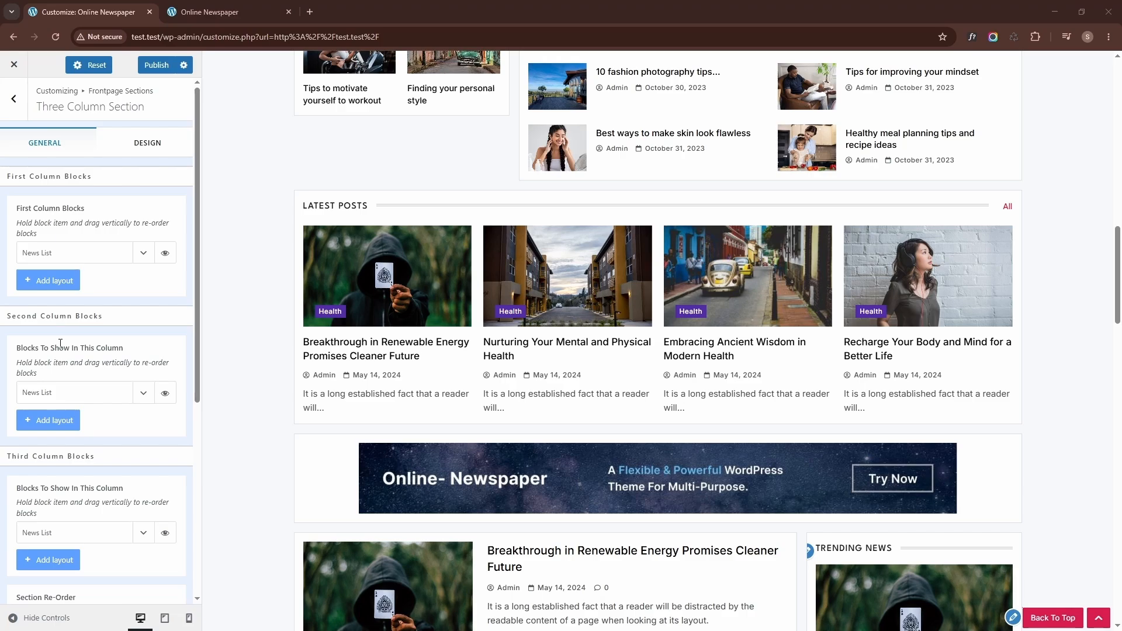
scroll(107, 344, down, 5)
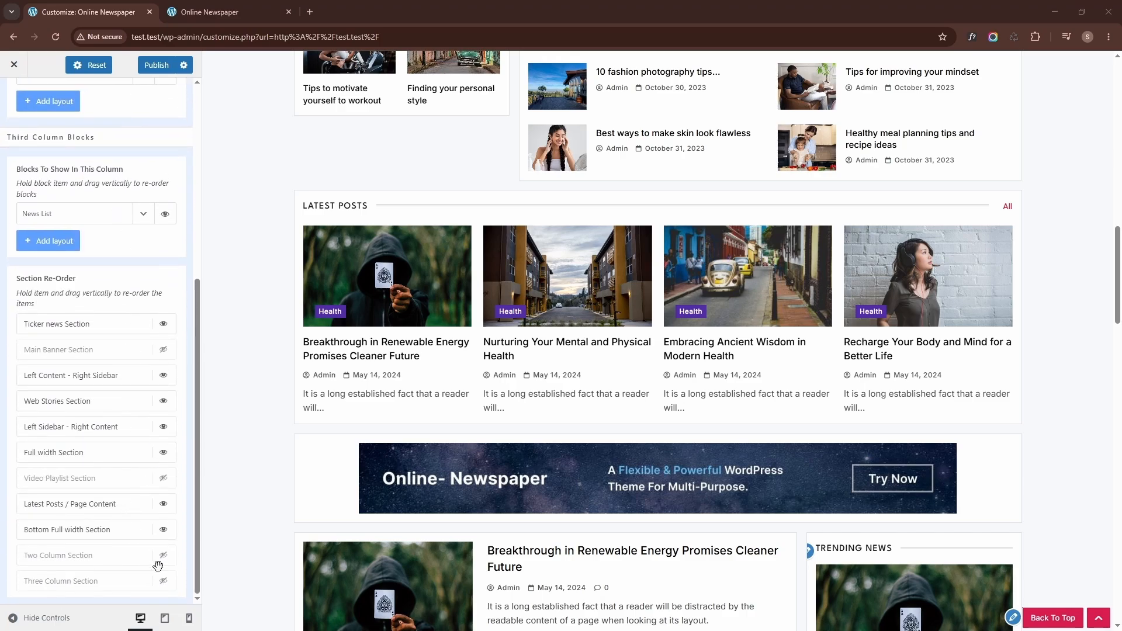
click(163, 581)
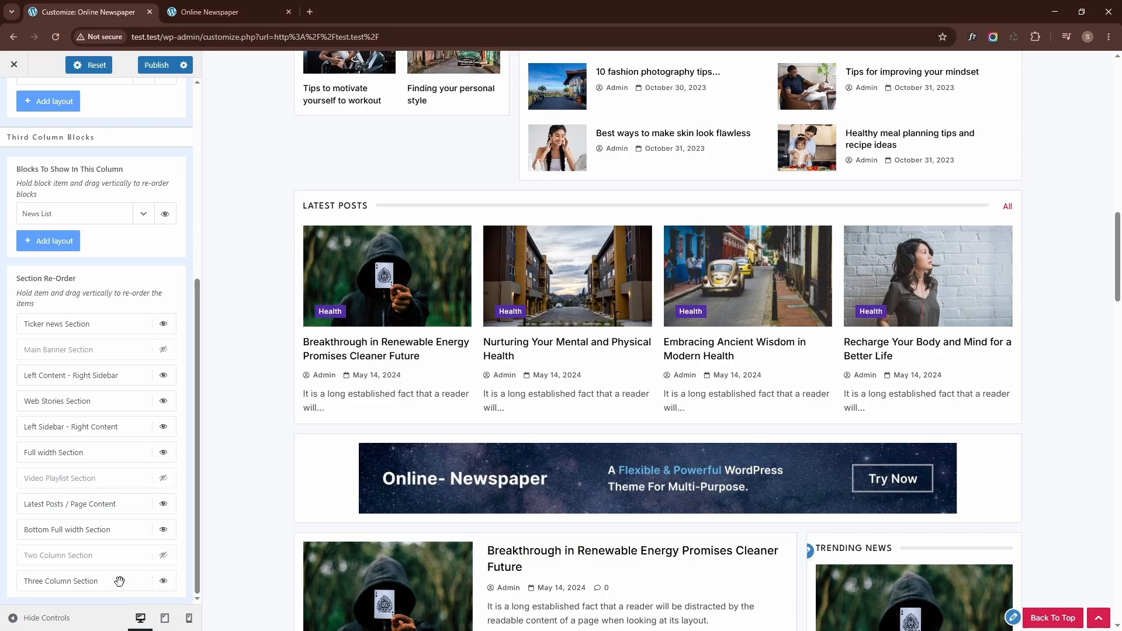
drag(121, 582, 121, 527)
scroll(301, 491, down, 20)
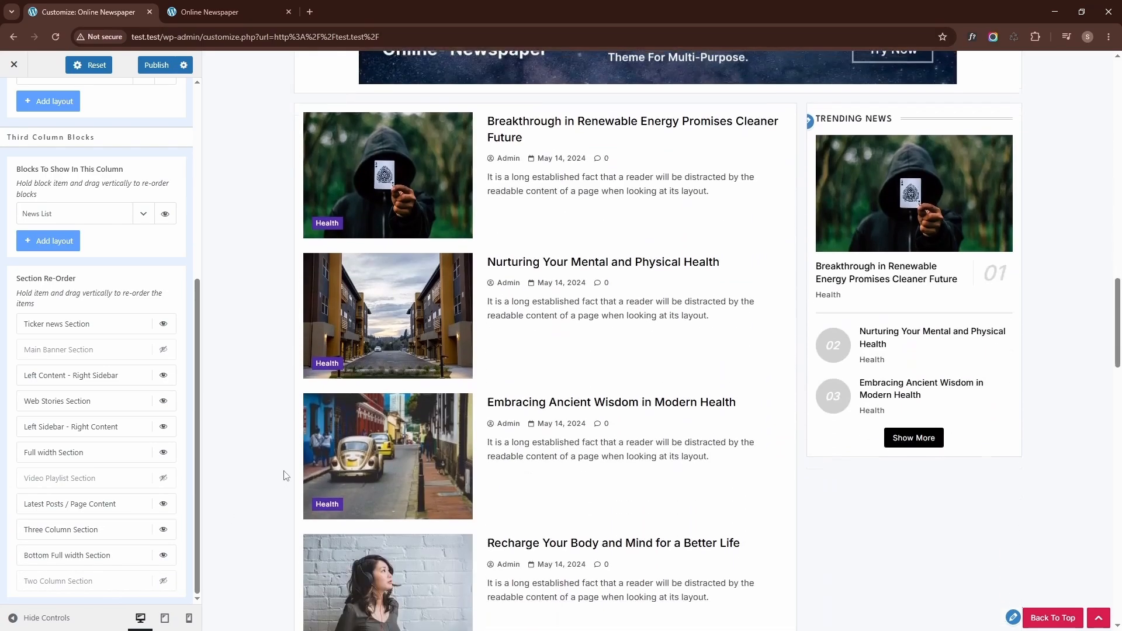
- Hide the post date and post category in the Three Column Section's first column News List block, and collapse its settings
scroll(297, 454, down, 1)
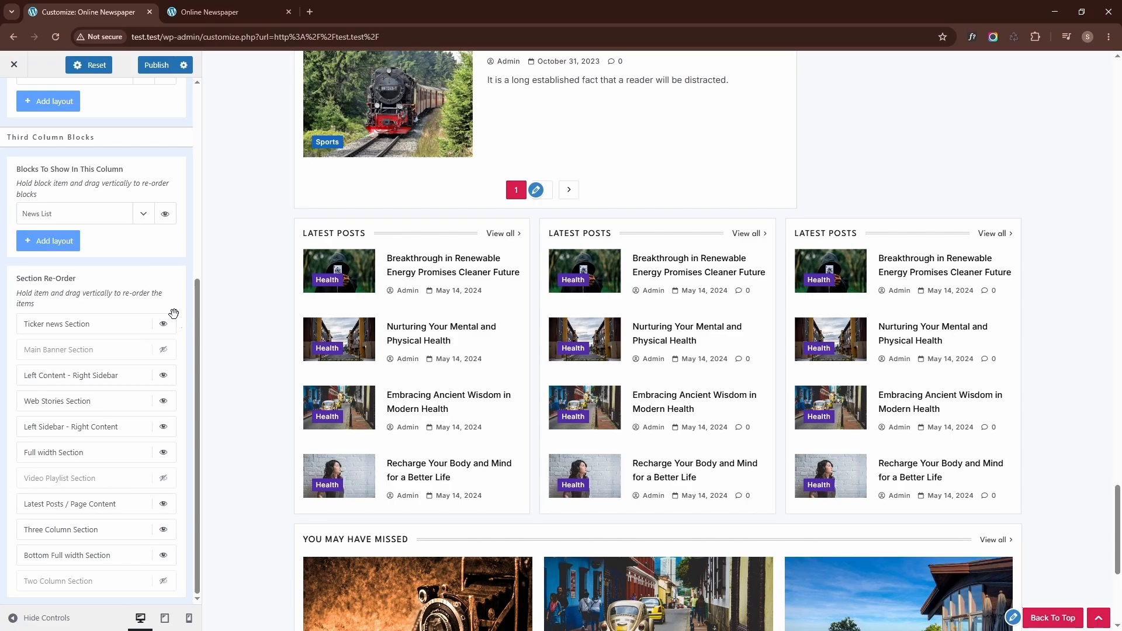
scroll(190, 284, up, 6)
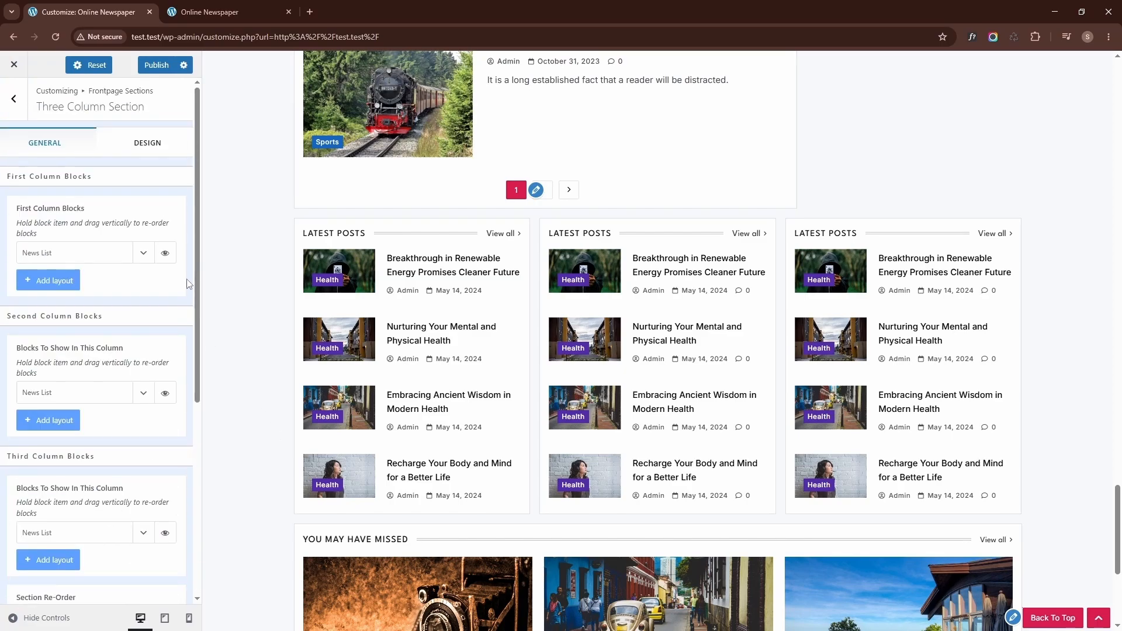
click(143, 253)
click(38, 406)
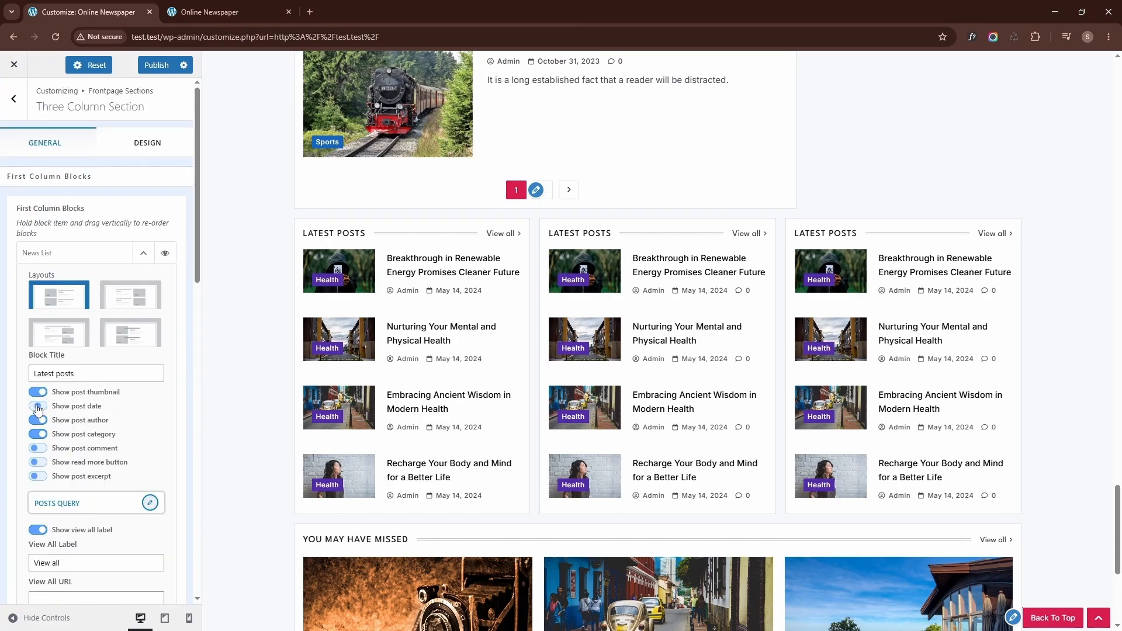
click(37, 434)
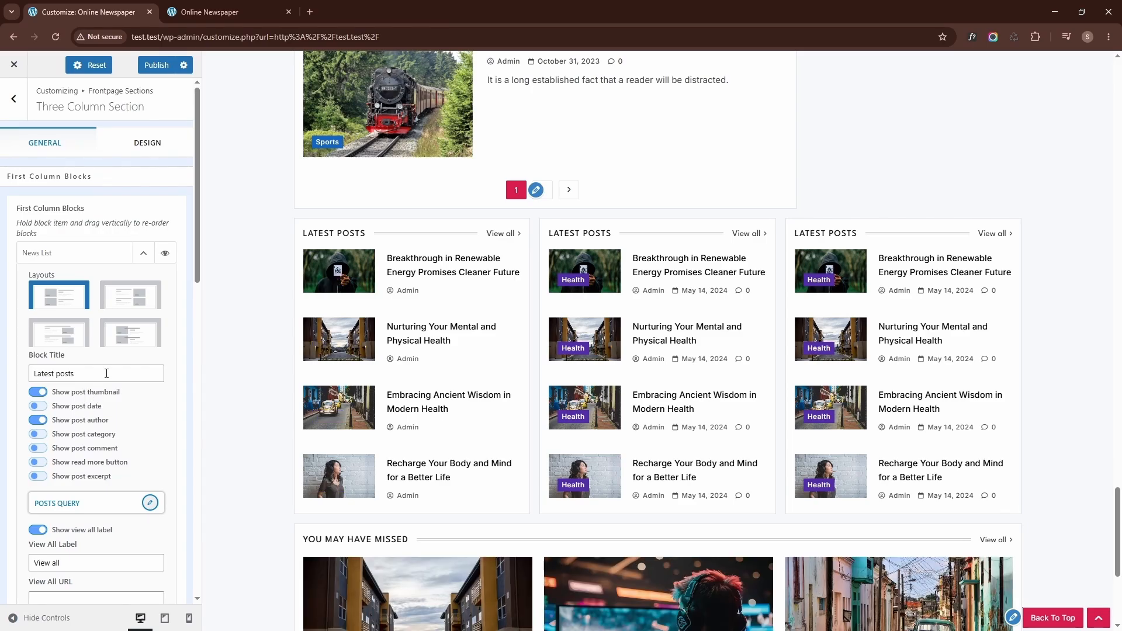
click(143, 252)
- Add a News Alter block to the second column of the Three Column Section and hide that column's News List block
scroll(148, 283, down, 1)
scroll(141, 292, down, 1)
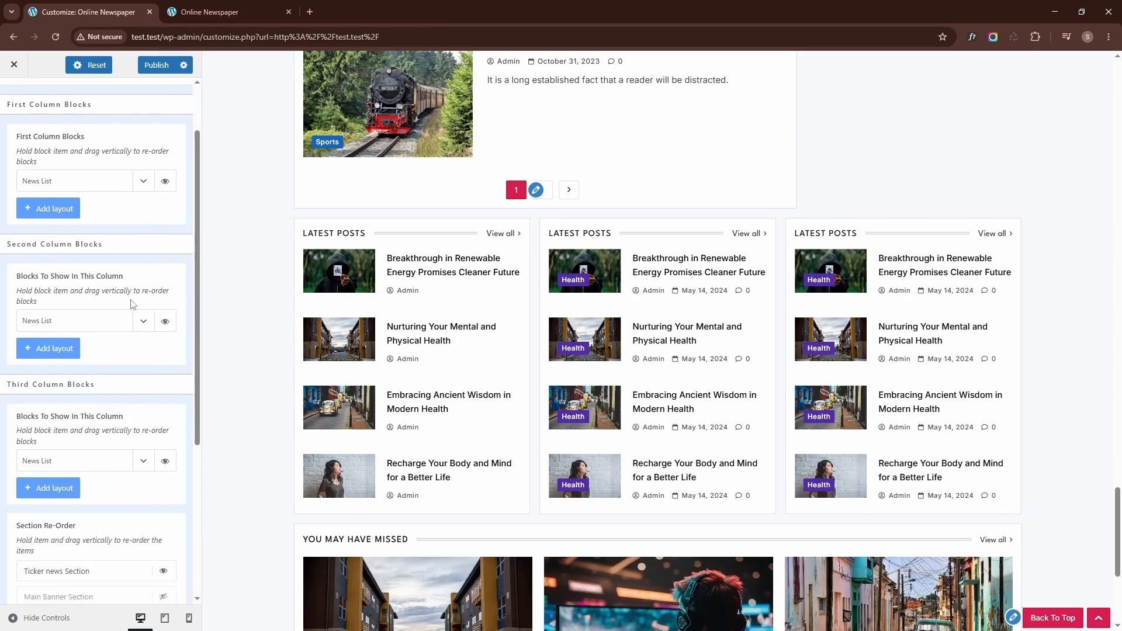
click(48, 348)
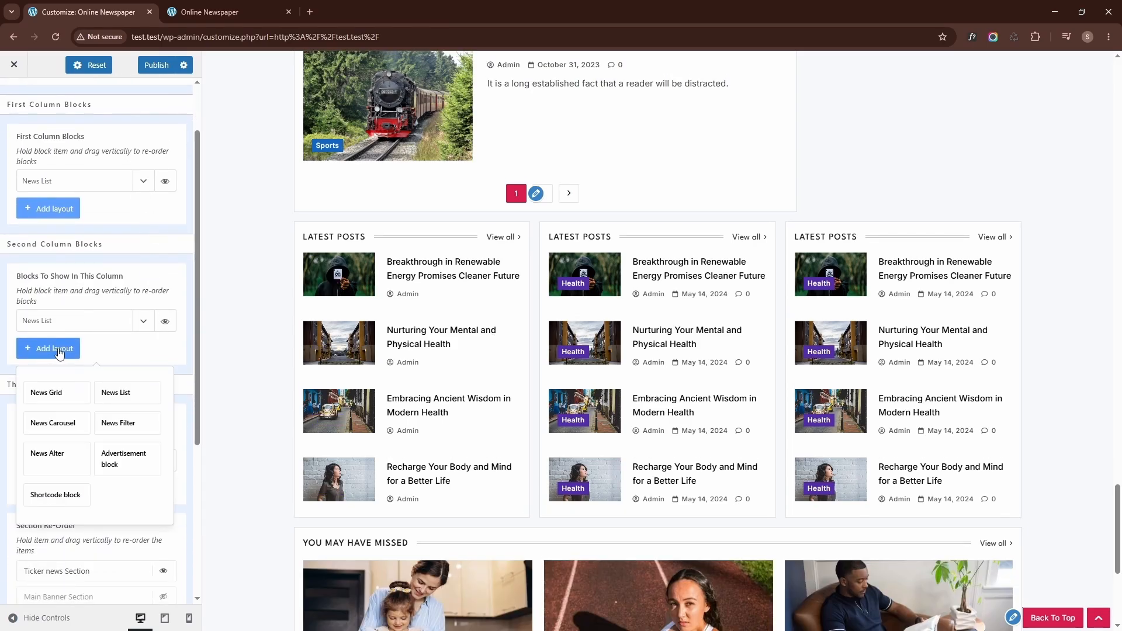
click(54, 456)
click(165, 321)
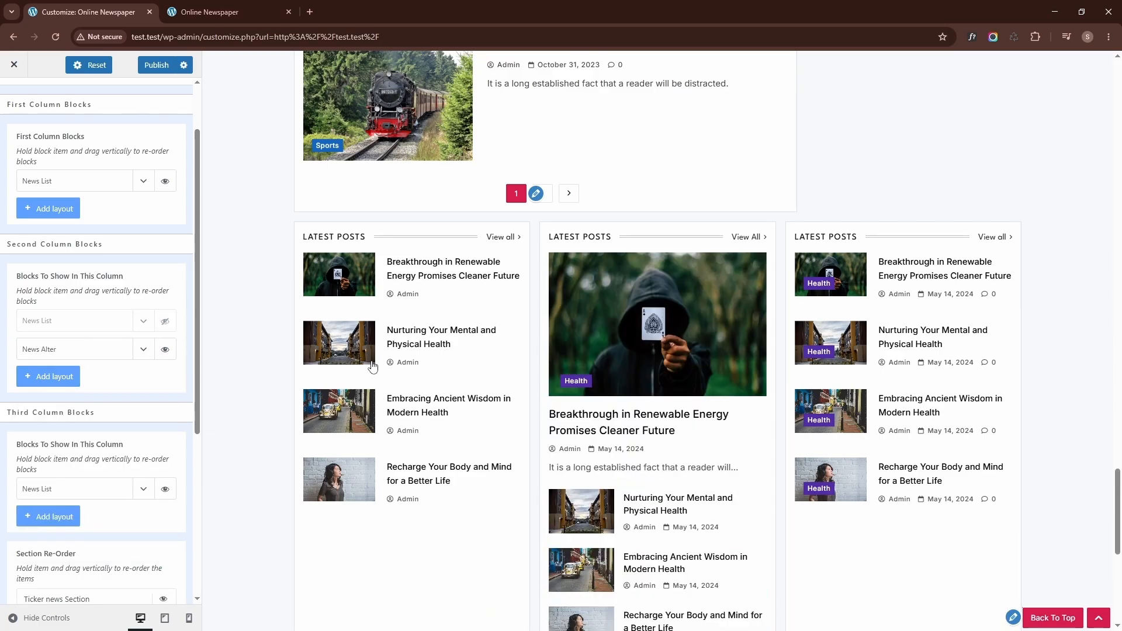
- Set the second column's News Alter block to display 3 posts ordered Oldest - Newest, and collapse its settings
click(142, 349)
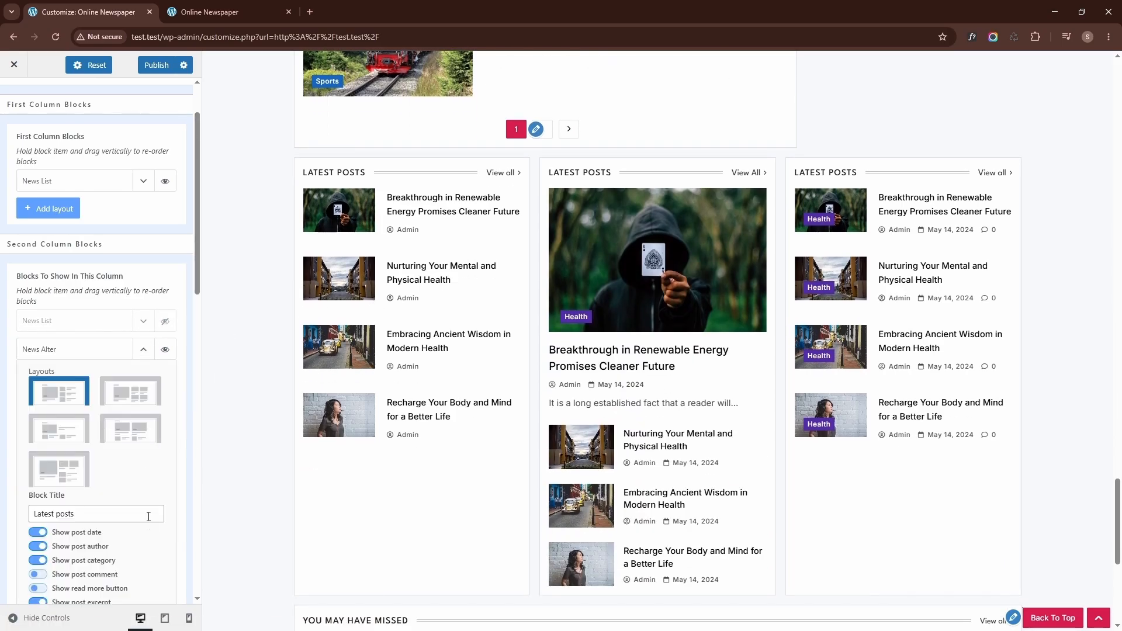
scroll(146, 468, down, 1)
click(149, 588)
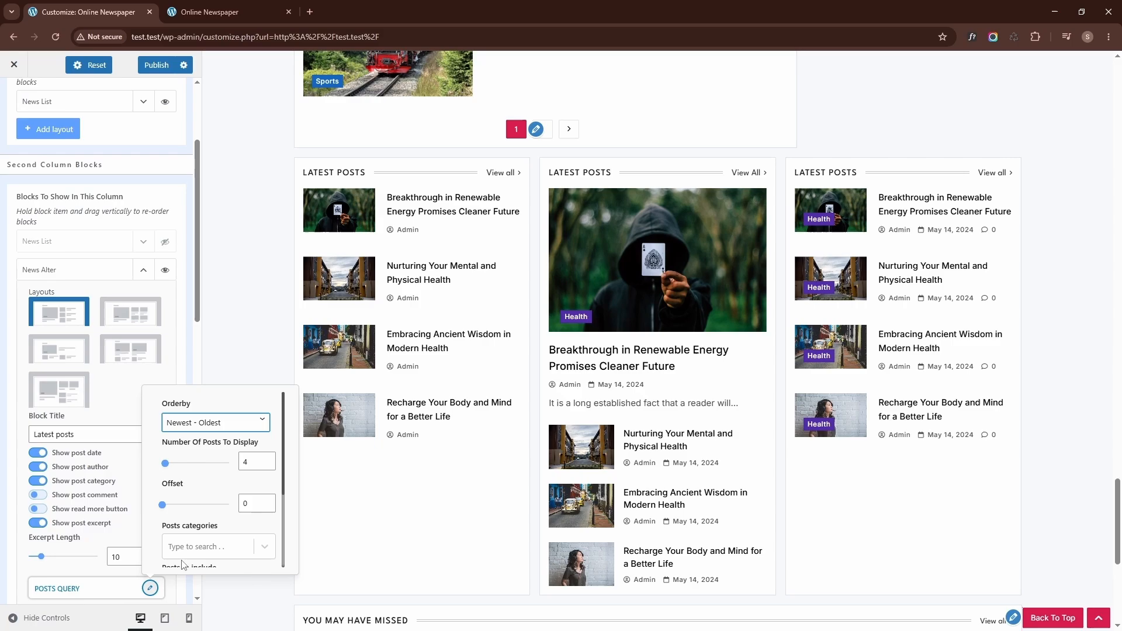
click(269, 465)
click(216, 423)
click(211, 440)
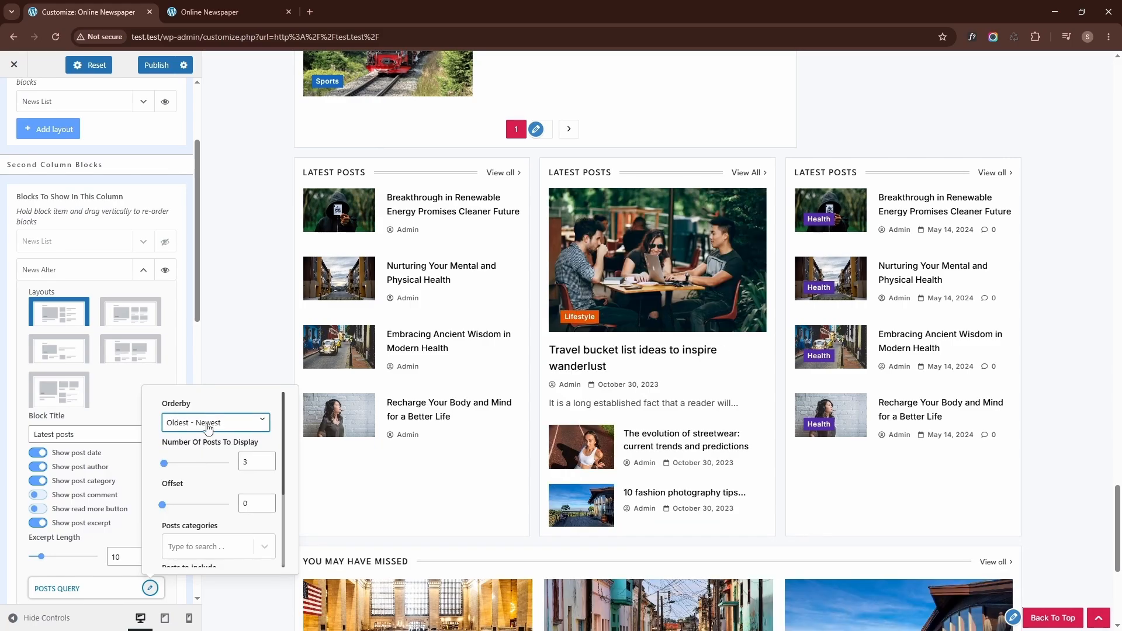
click(143, 269)
- Hide the post author, category and comment in the third column's News List block
scroll(178, 313, down, 1)
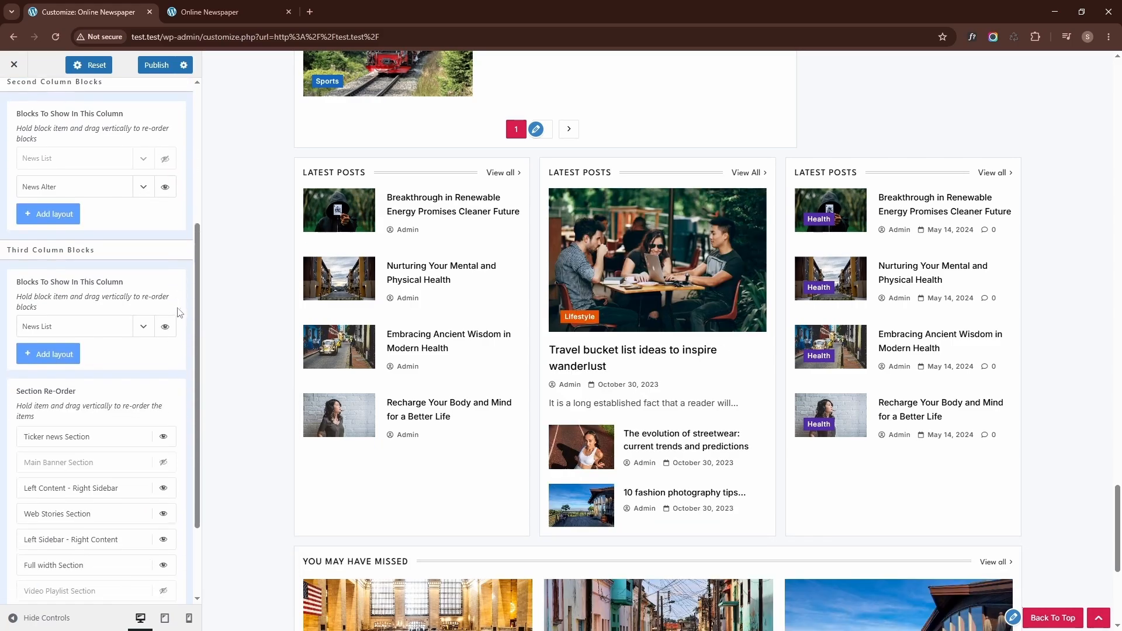
click(144, 315)
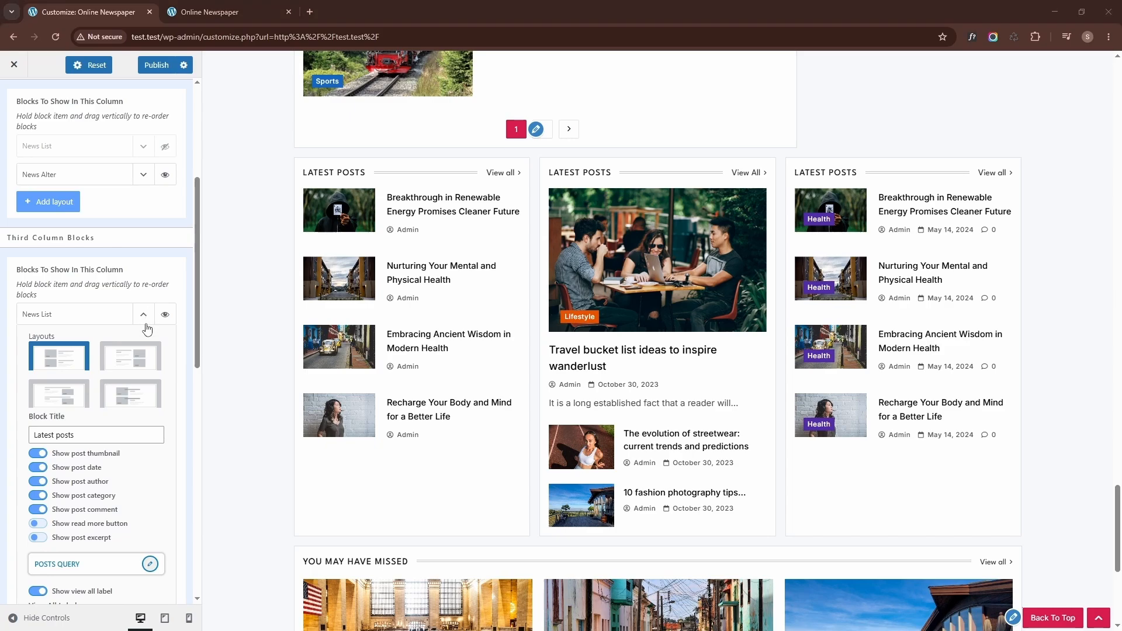
scroll(146, 346, down, 2)
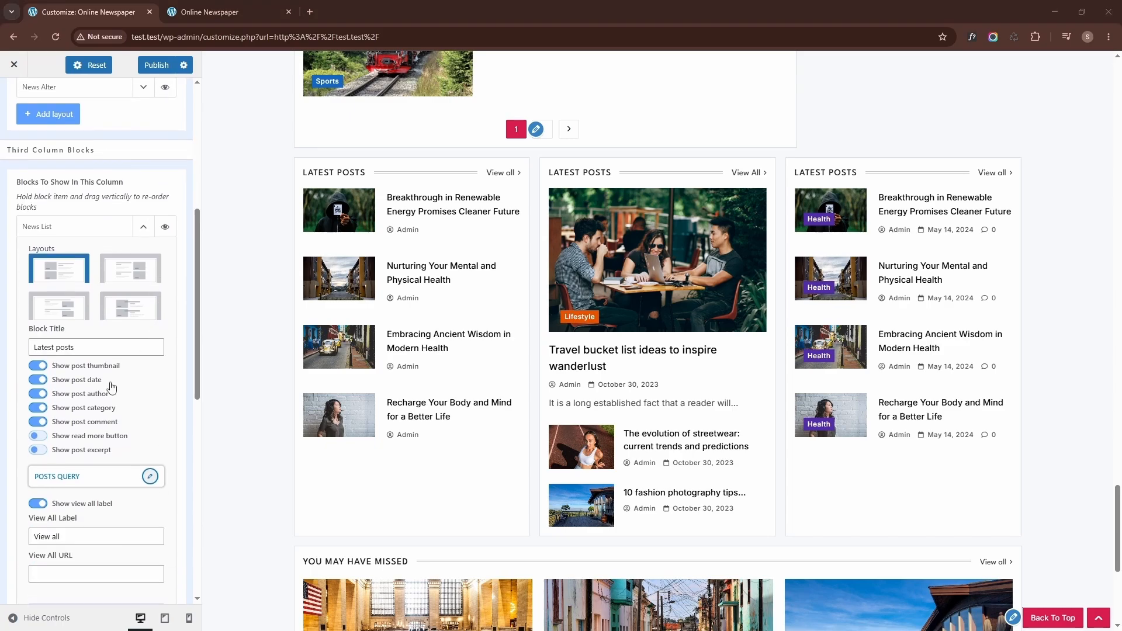
click(38, 393)
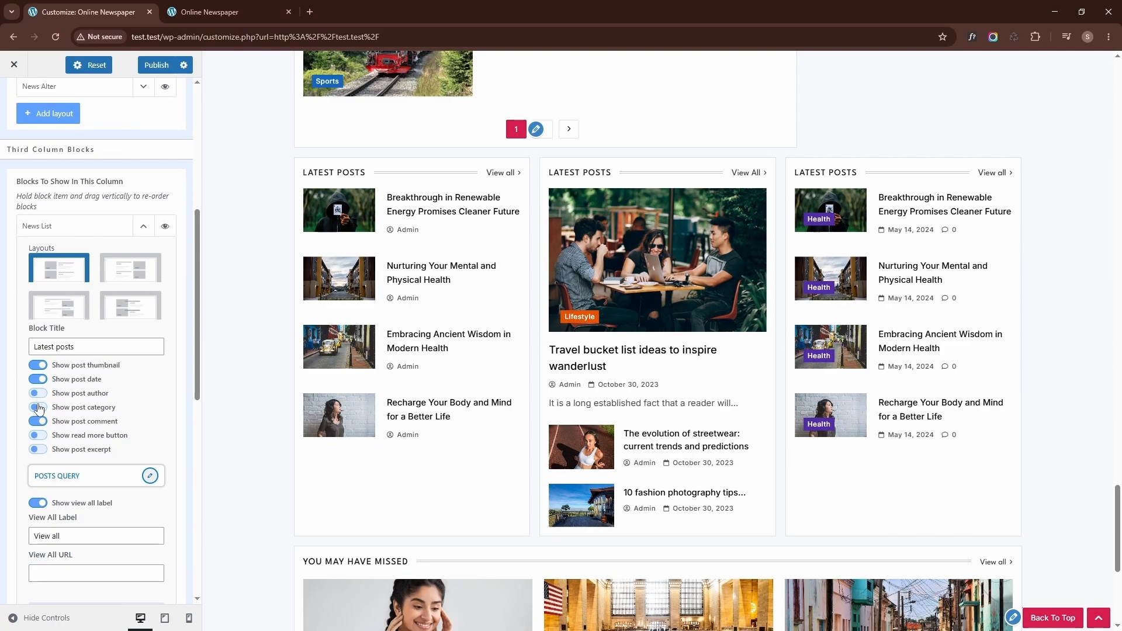
click(38, 407)
click(38, 420)
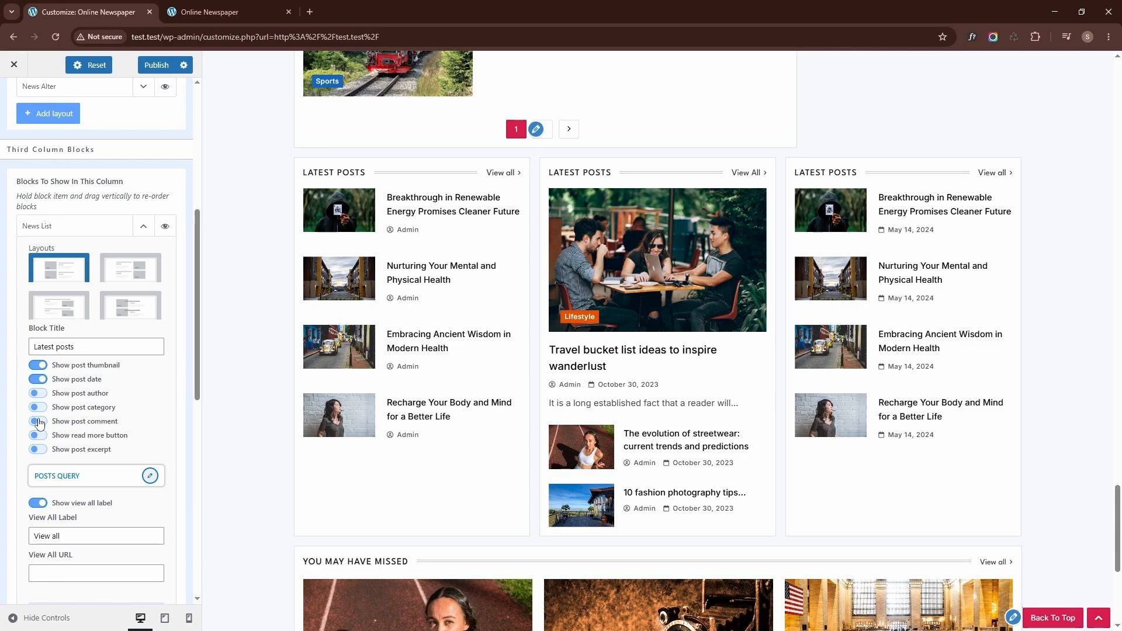
- Set the third column's News List block to display 5 posts ordered Z - A, and collapse its settings
click(150, 476)
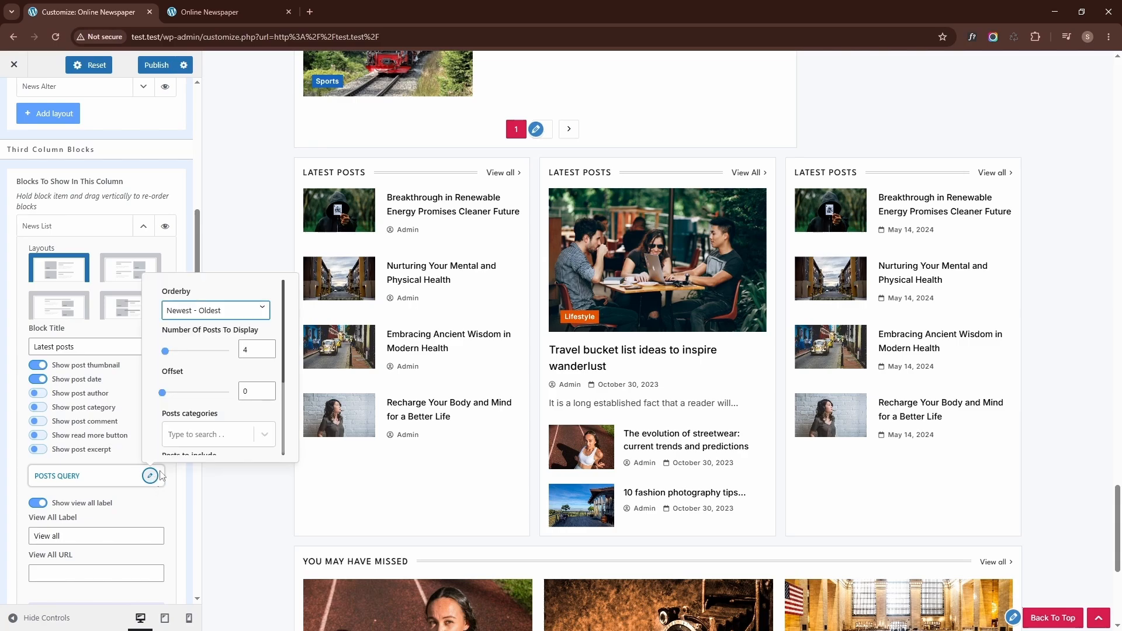
click(267, 346)
click(204, 310)
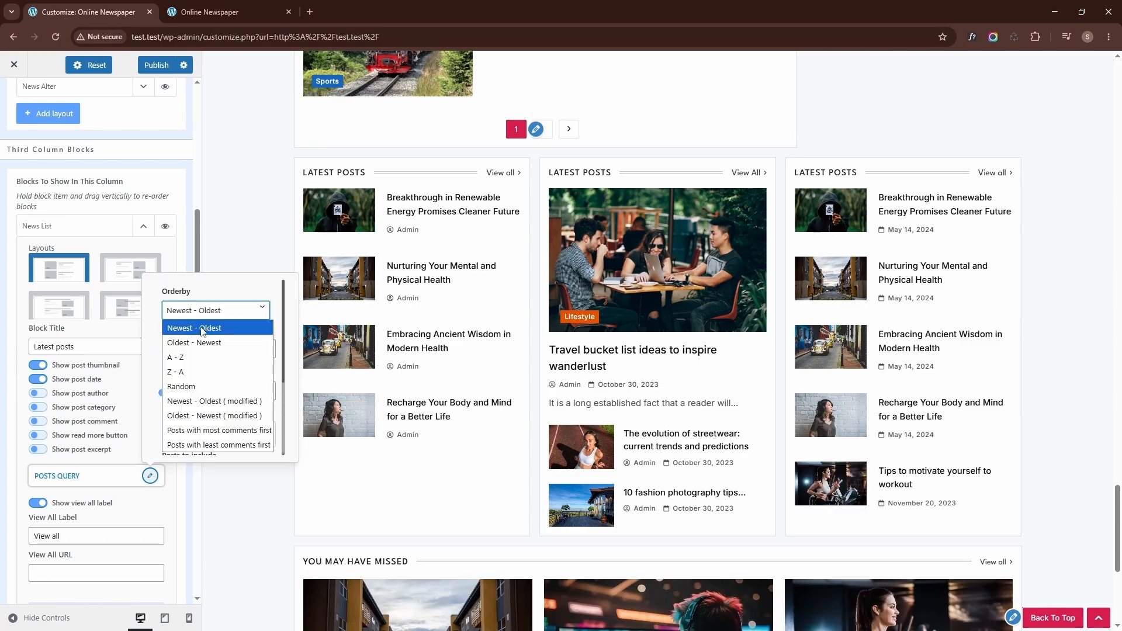
click(194, 367)
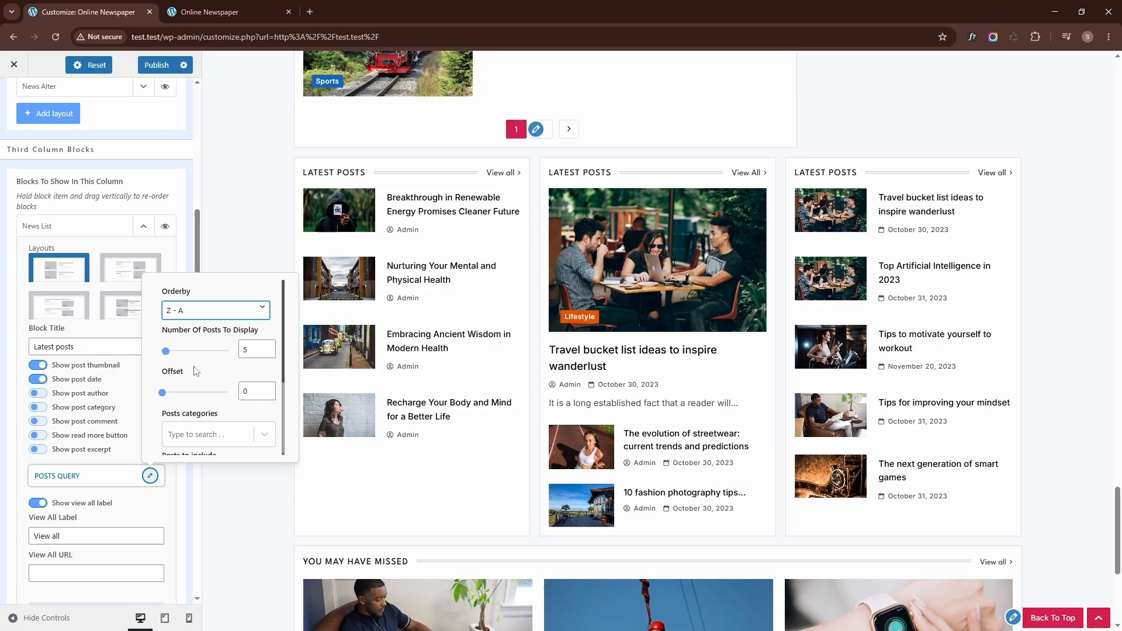
click(145, 227)
- Set the first column's News List block to display 5 posts, and collapse its settings
scroll(150, 245, up, 6)
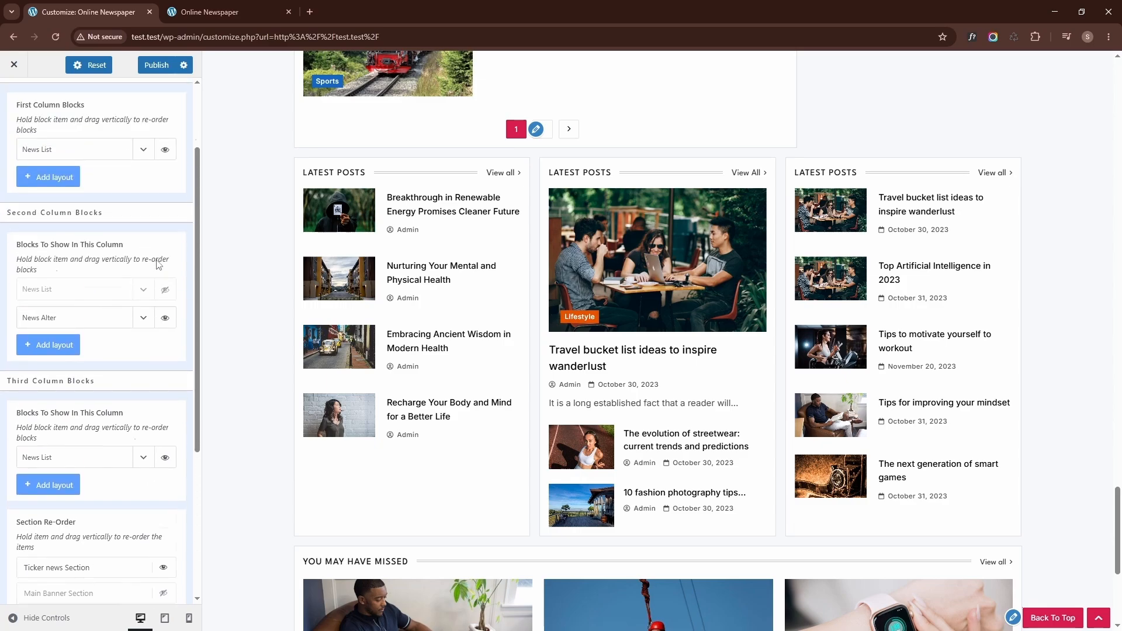
click(143, 254)
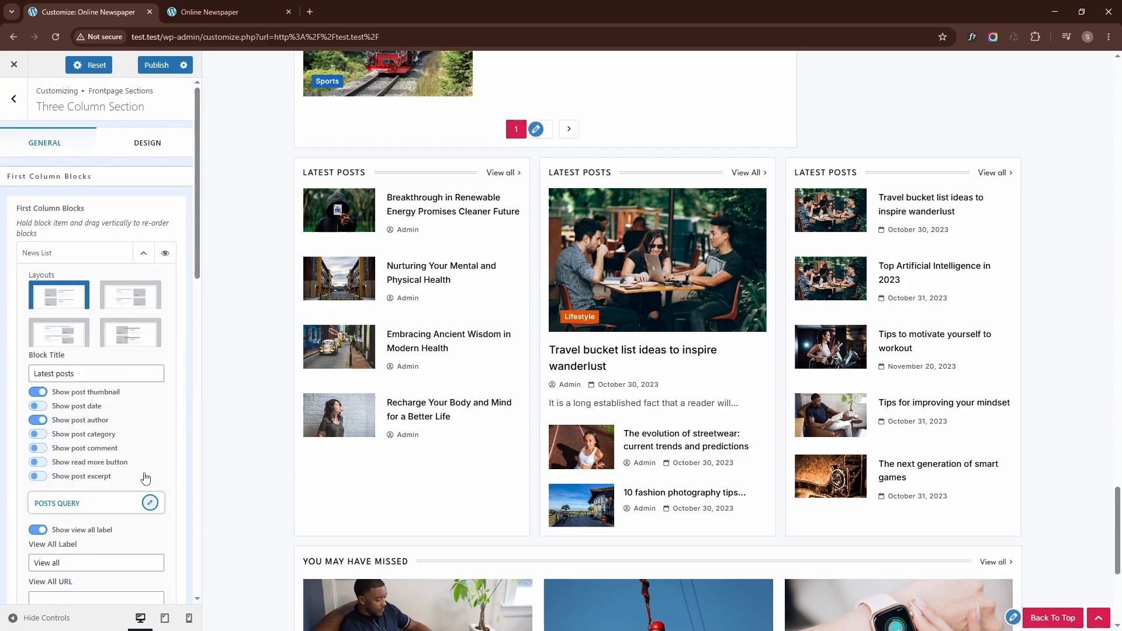
click(151, 503)
click(266, 375)
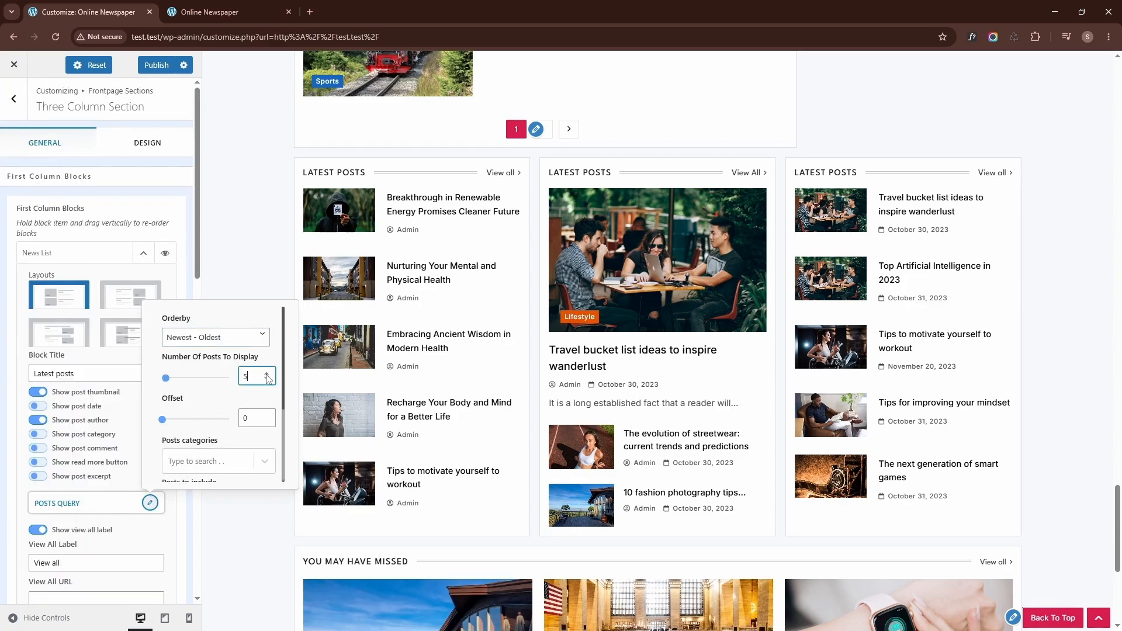
click(146, 241)
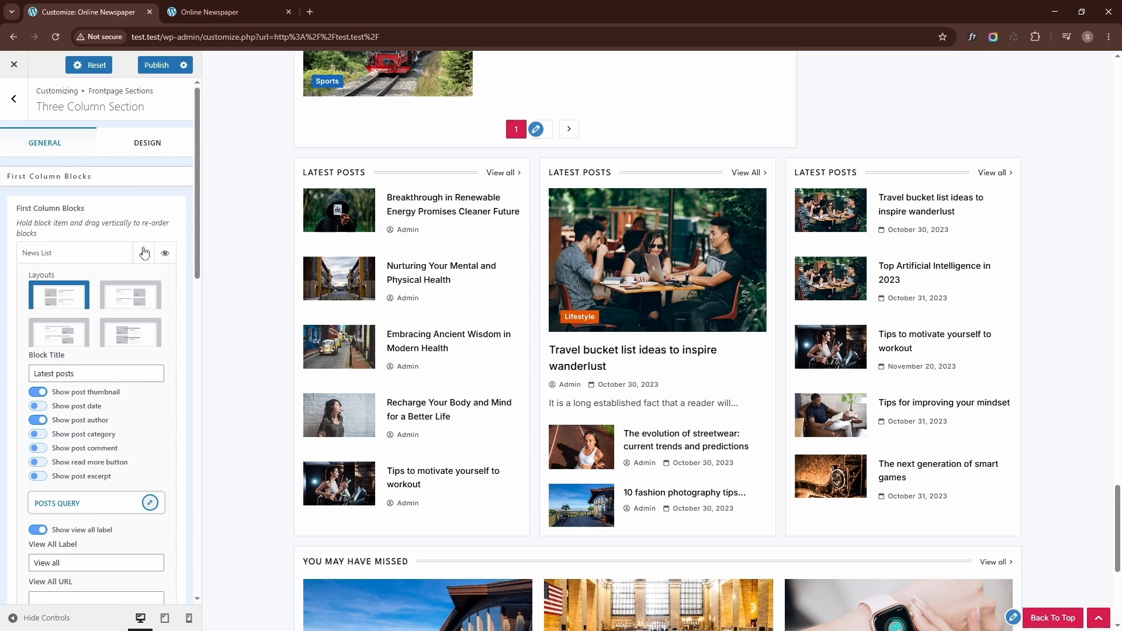
click(144, 253)
- Set the Bottom Full Width section's News Carousel block to 4 columns and turn off its dots / pagers
click(20, 107)
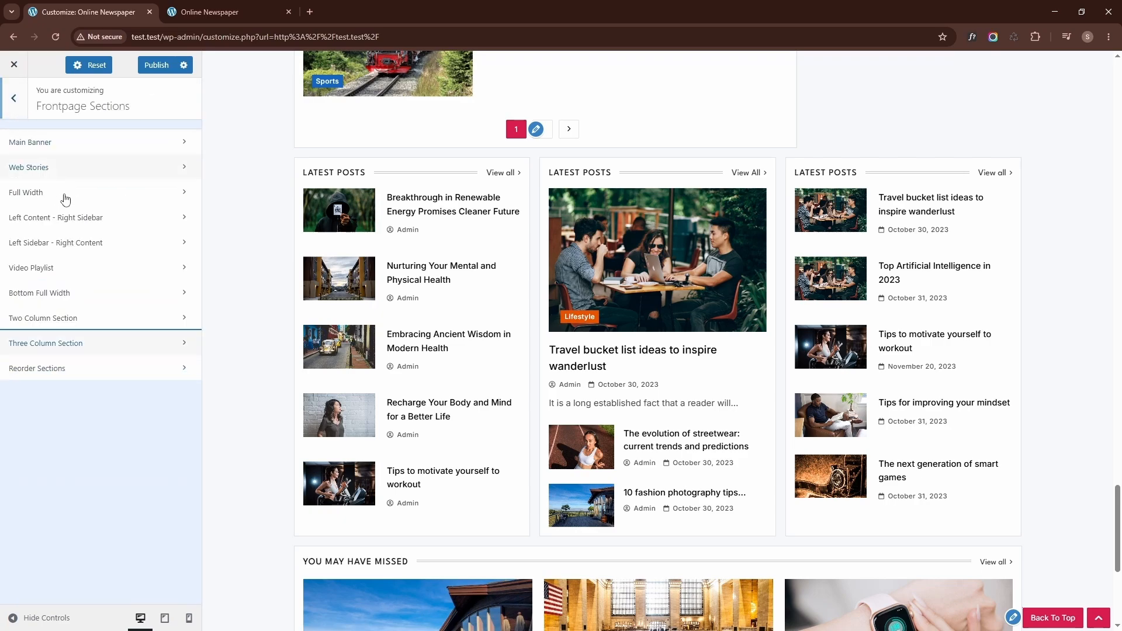
click(68, 299)
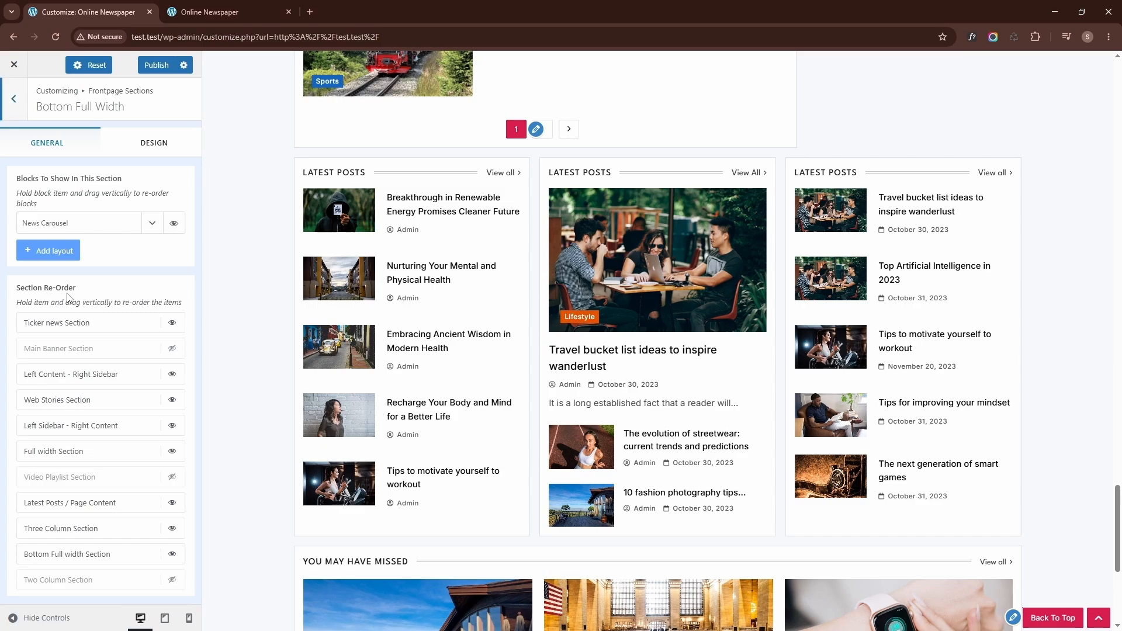
scroll(237, 332, down, 4)
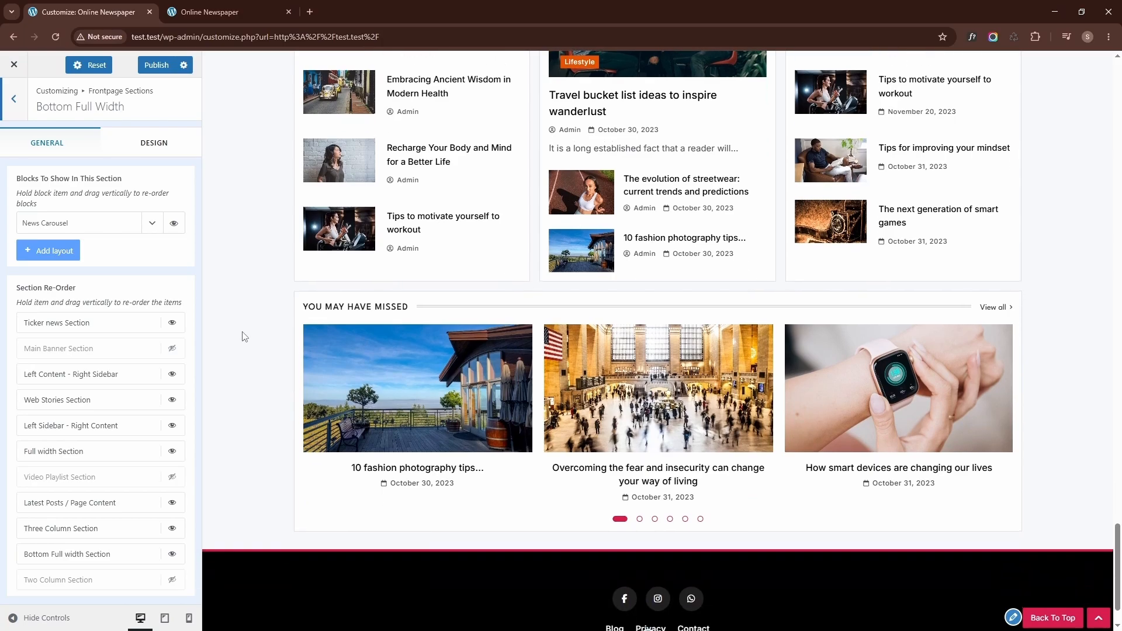
click(154, 228)
scroll(133, 503, down, 1)
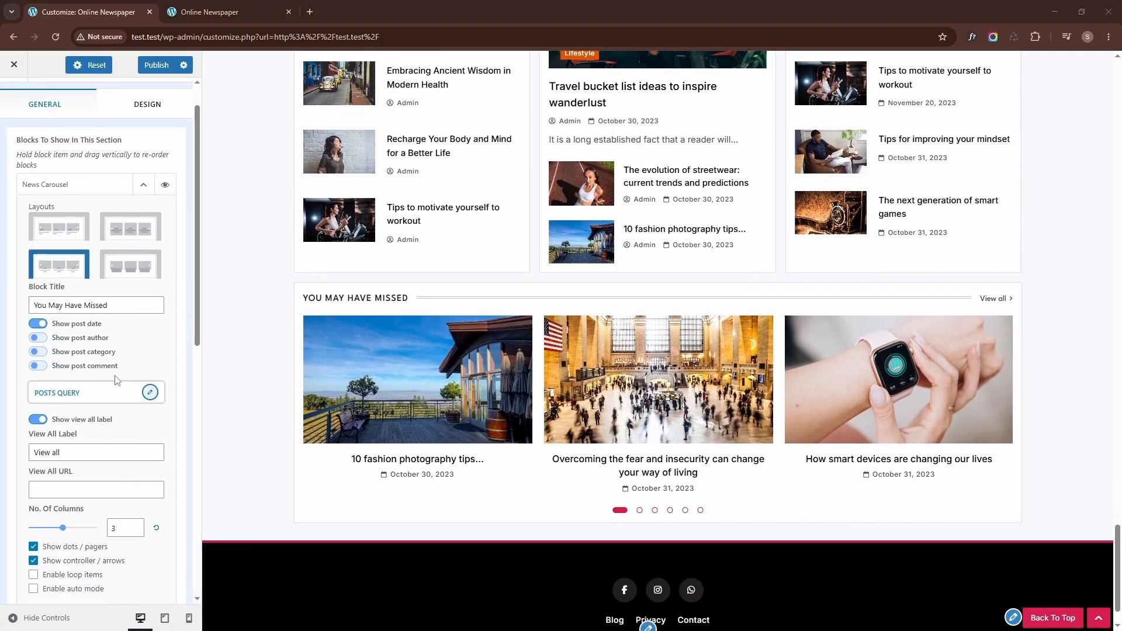
click(135, 523)
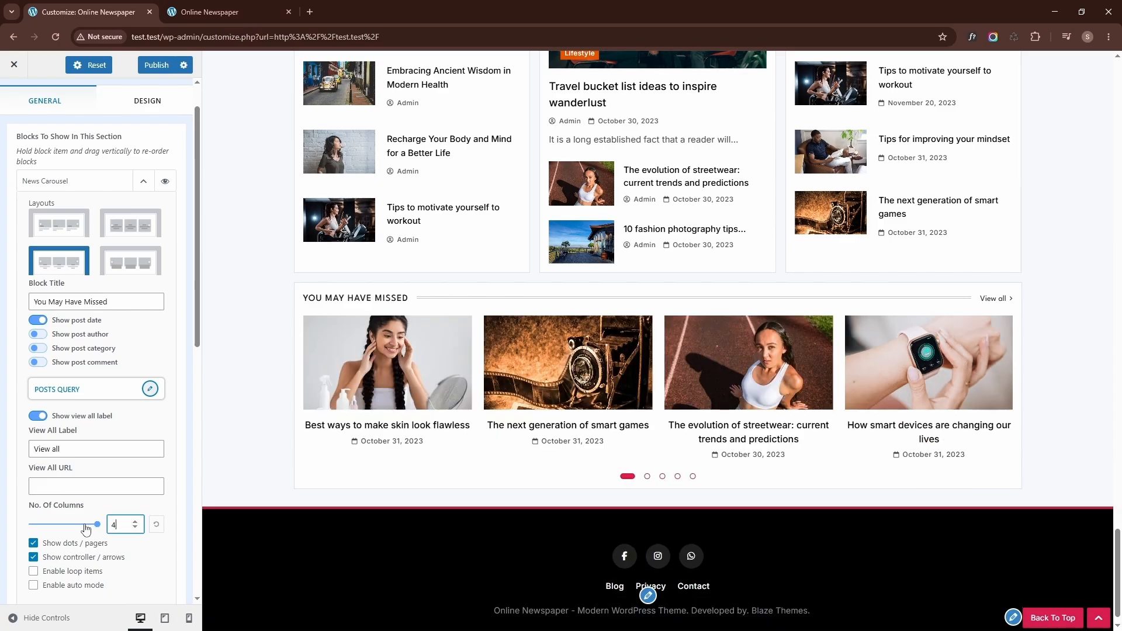
click(34, 543)
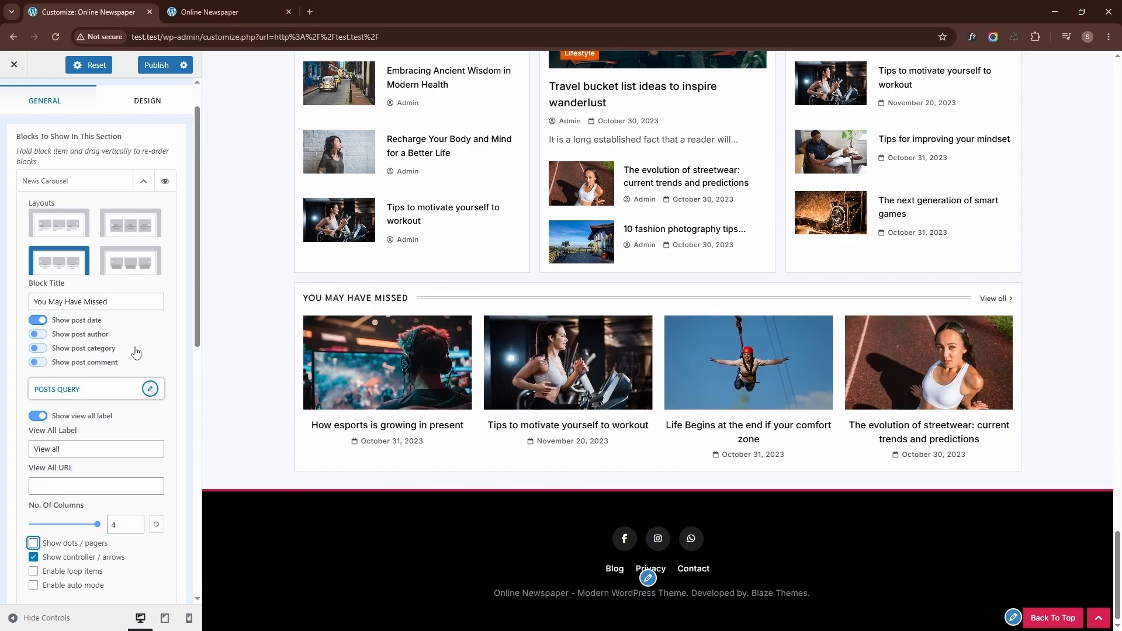
- Order the News Carousel's posts Oldest - Newest and set the Bottom Full Width section's width layout to Full Content
click(150, 389)
click(208, 229)
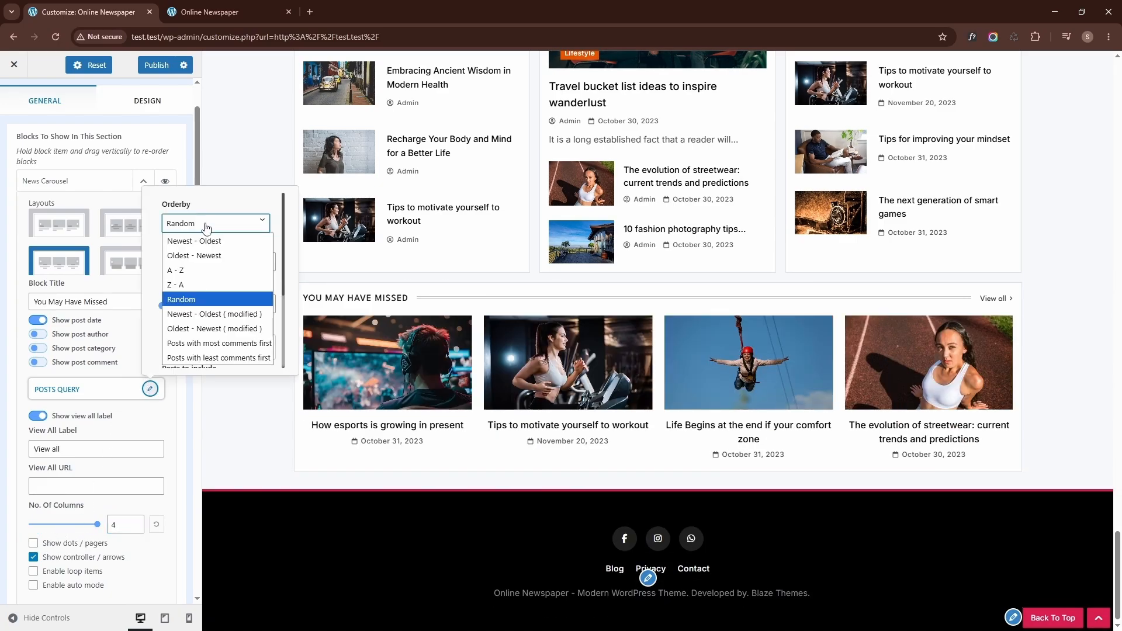
click(202, 258)
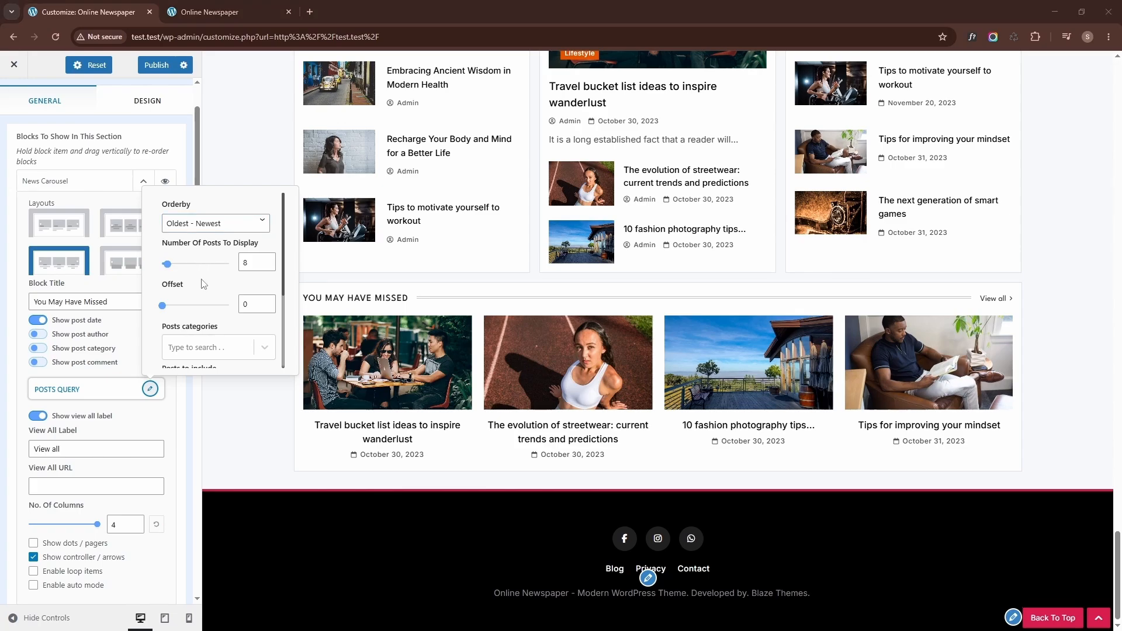
click(142, 181)
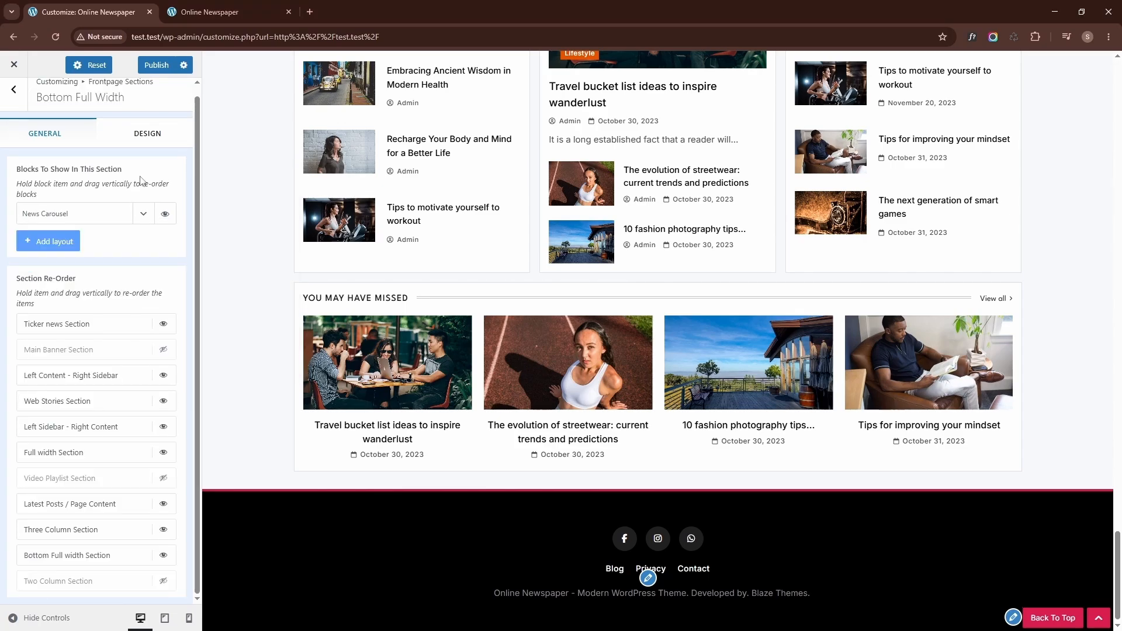
click(146, 134)
click(73, 259)
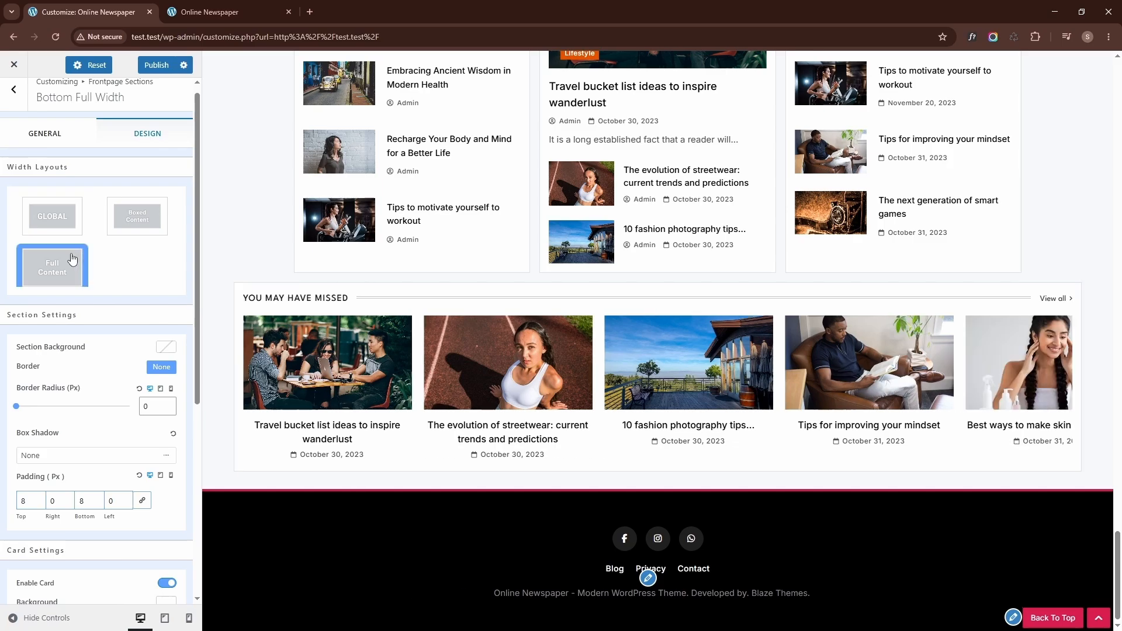
- Set the Blog / Archives layout to the single-column one with a large image above centred text
click(16, 105)
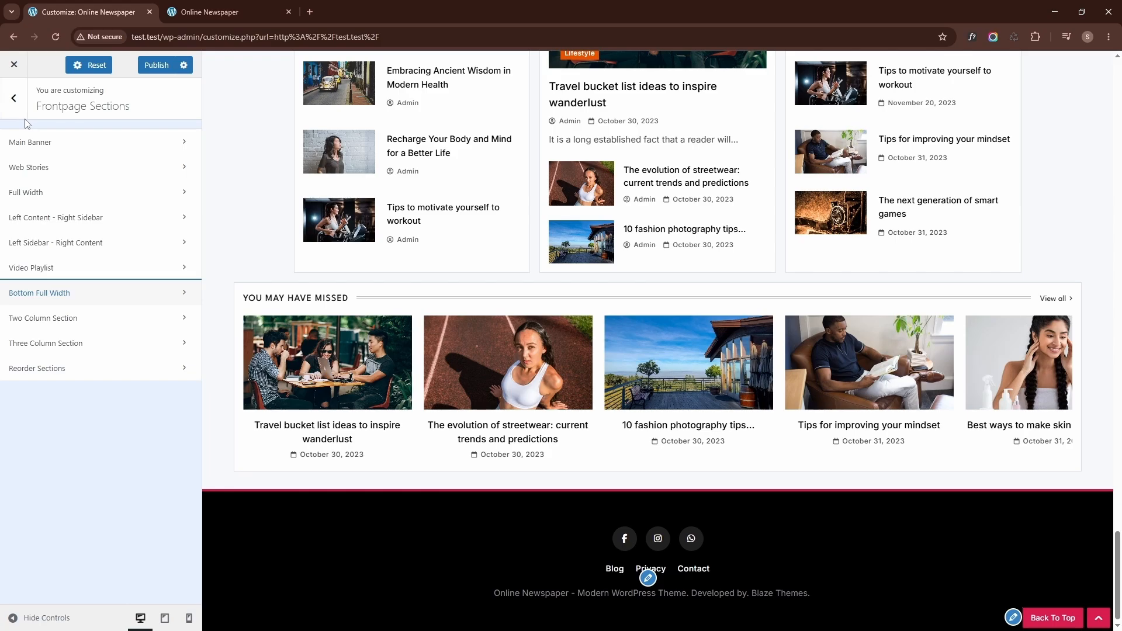
click(14, 100)
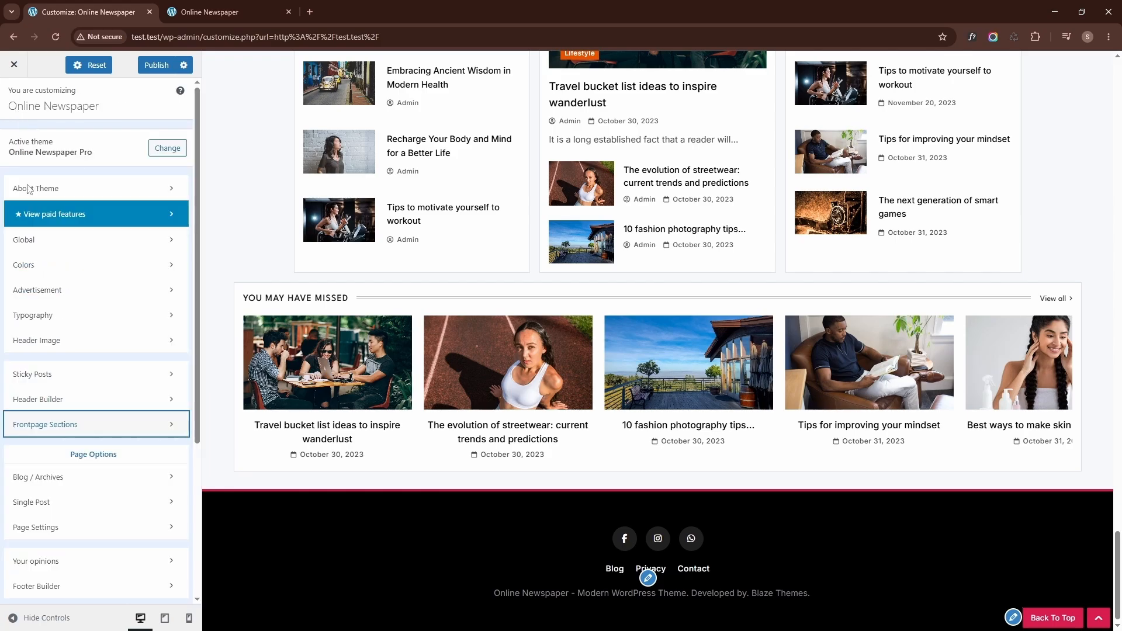
click(68, 478)
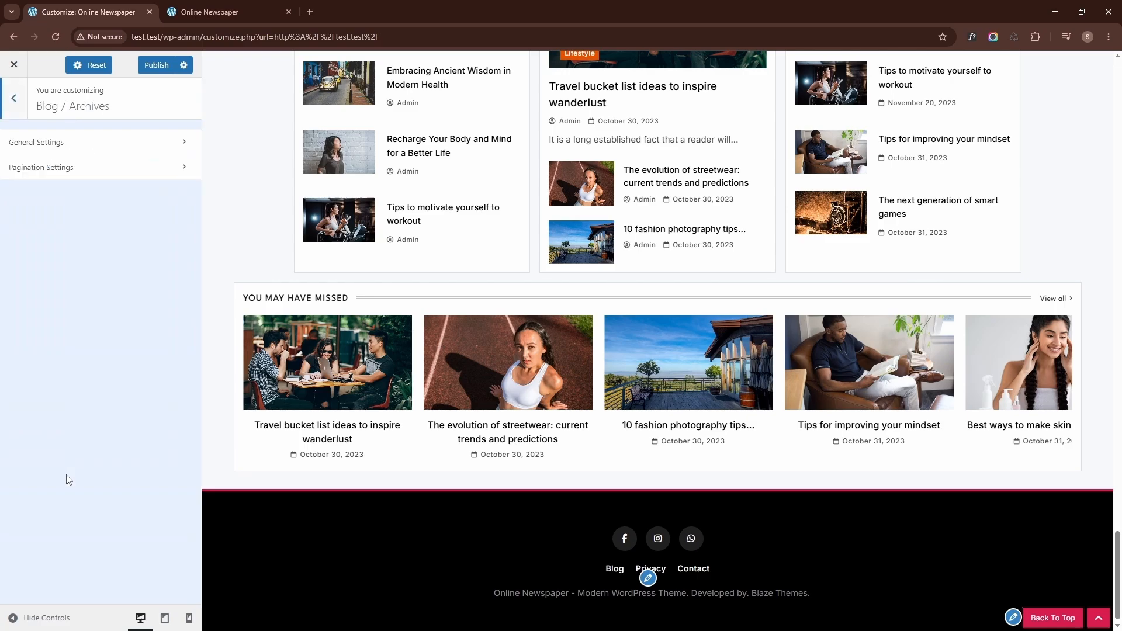
click(101, 145)
scroll(274, 265, up, 20)
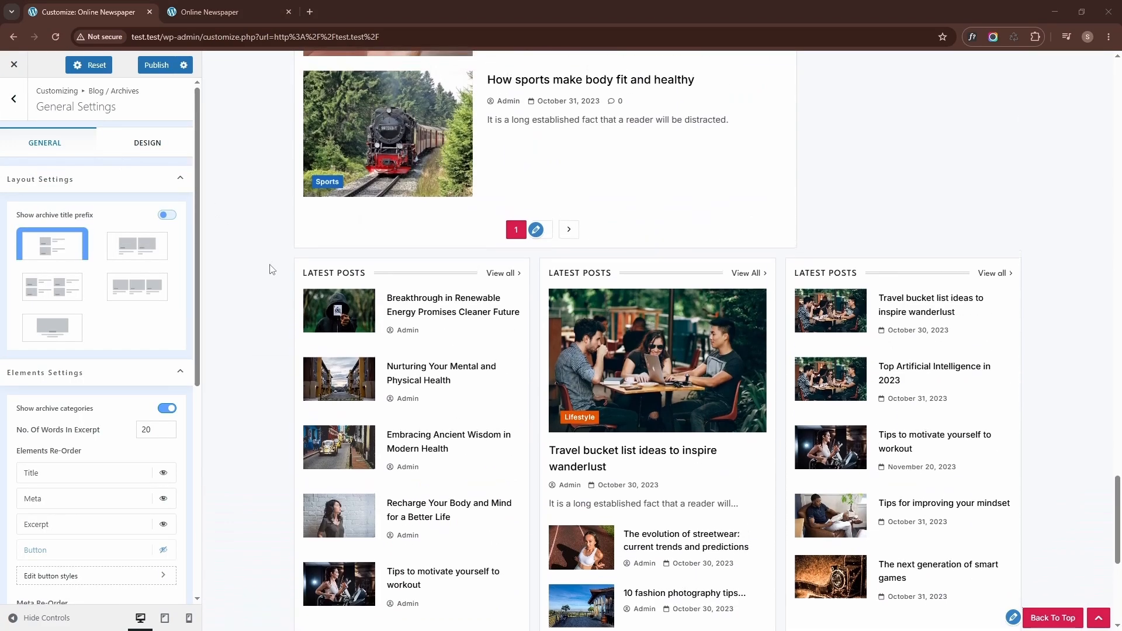
scroll(270, 268, up, 2)
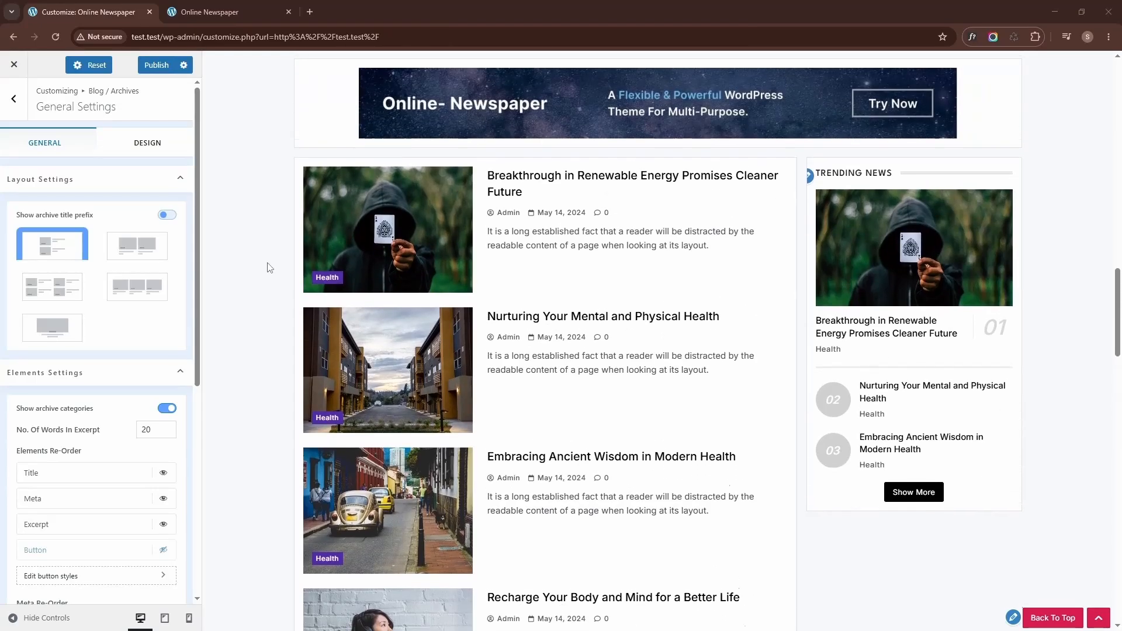
scroll(269, 268, down, 1)
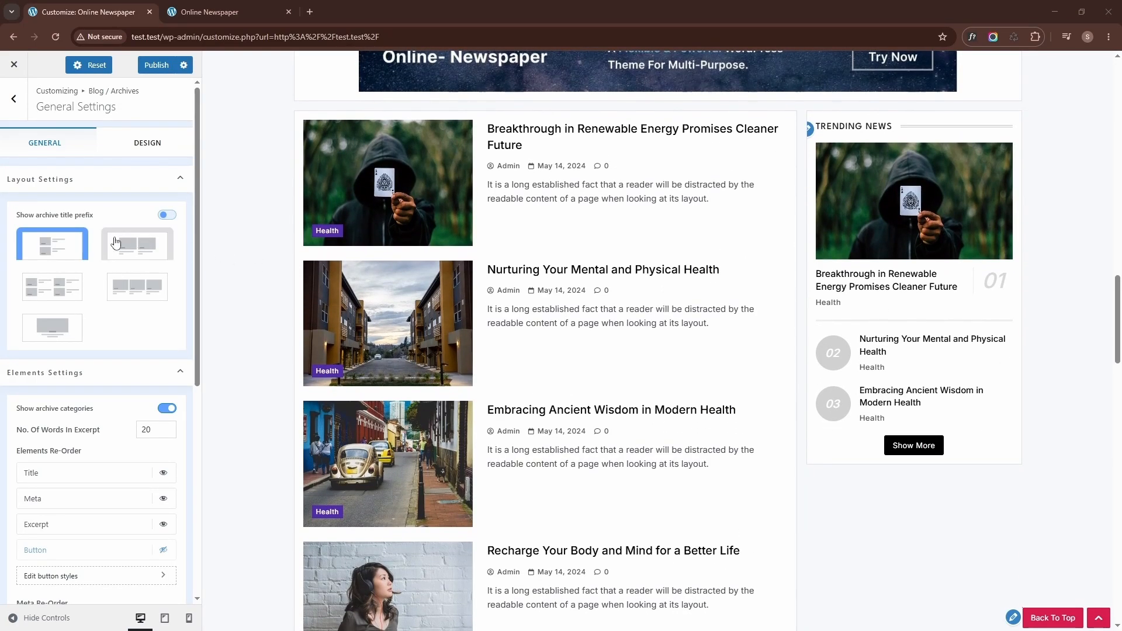
click(64, 322)
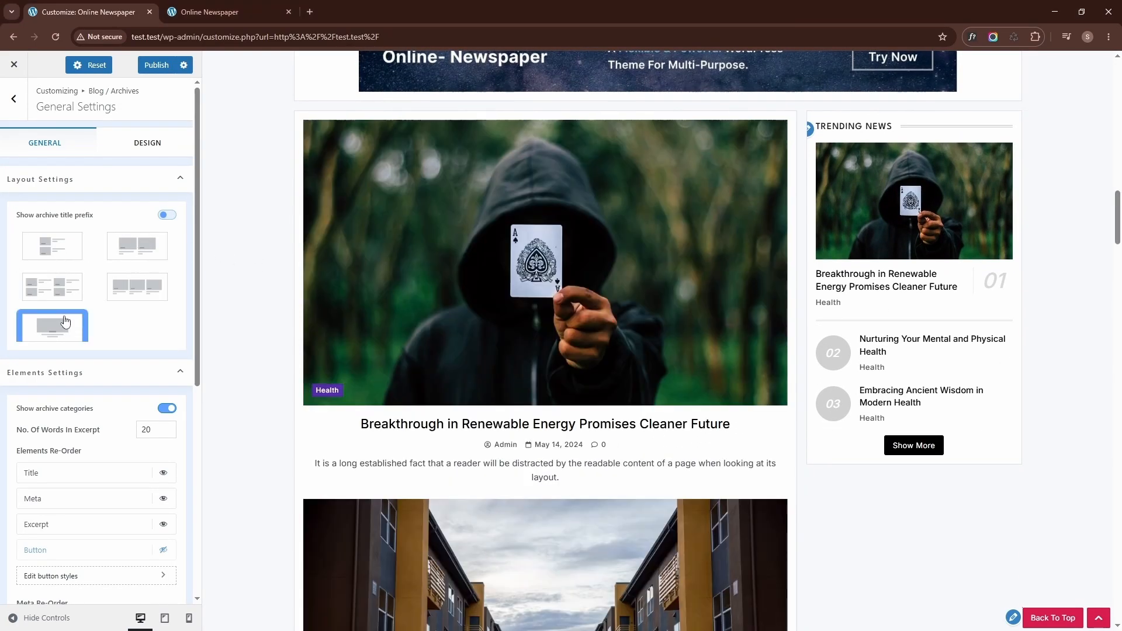
- Set the archive excerpt length to 50 words and make the post Button element visible
click(147, 425)
scroll(146, 422, down, 3)
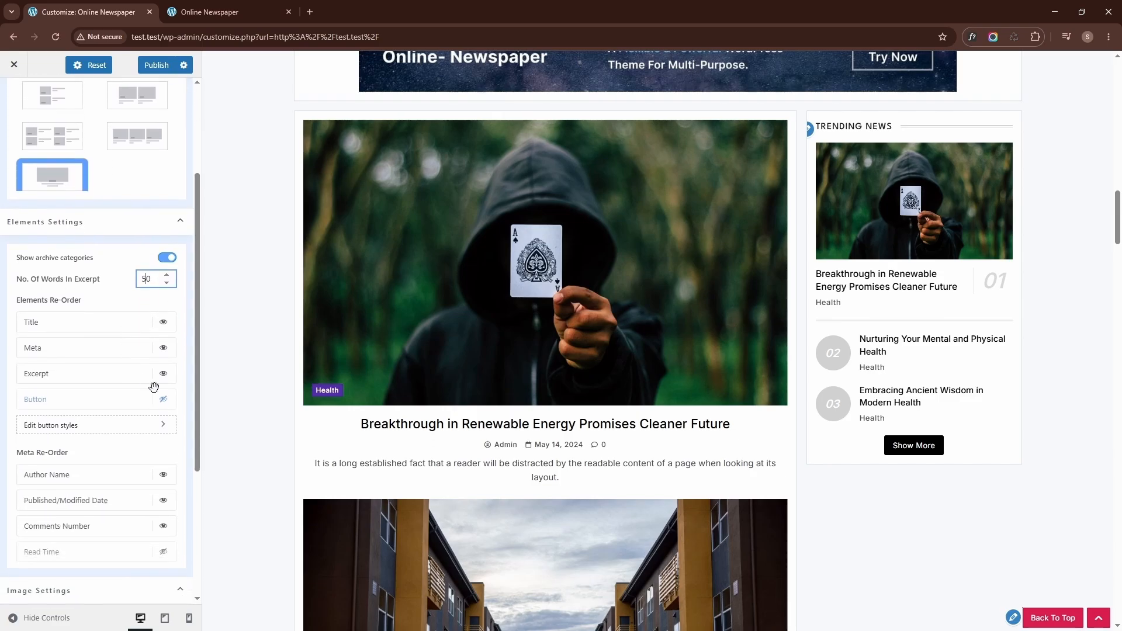
click(163, 401)
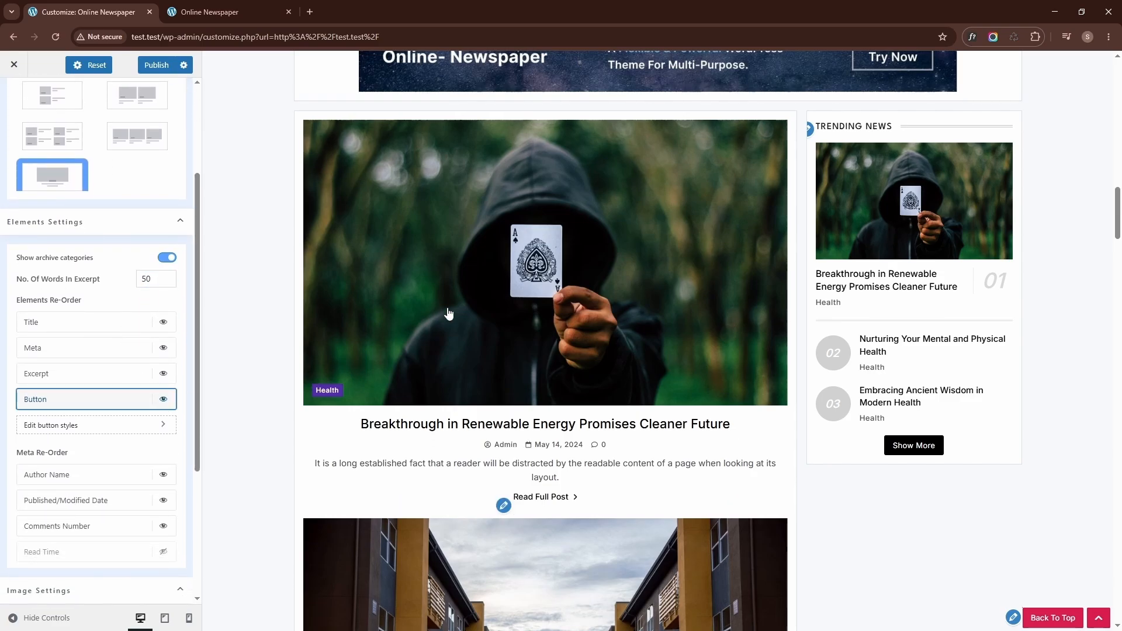
- Set the sidebar's Trending News widget to the Tech category with Layout Two, and turn off its load more button
click(811, 131)
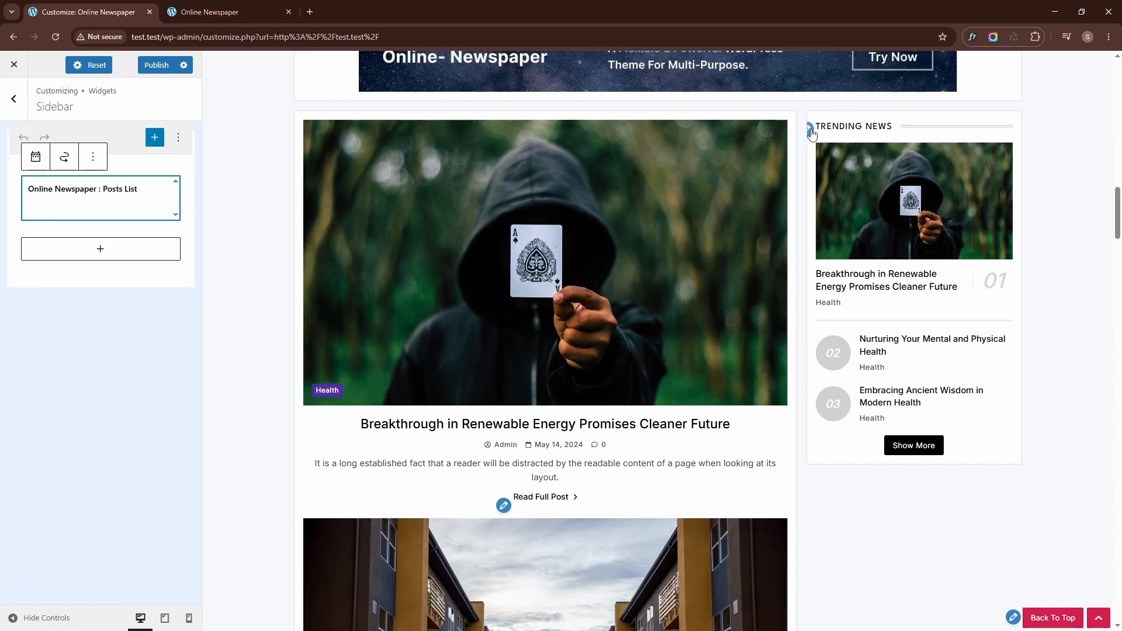
scroll(128, 286, down, 2)
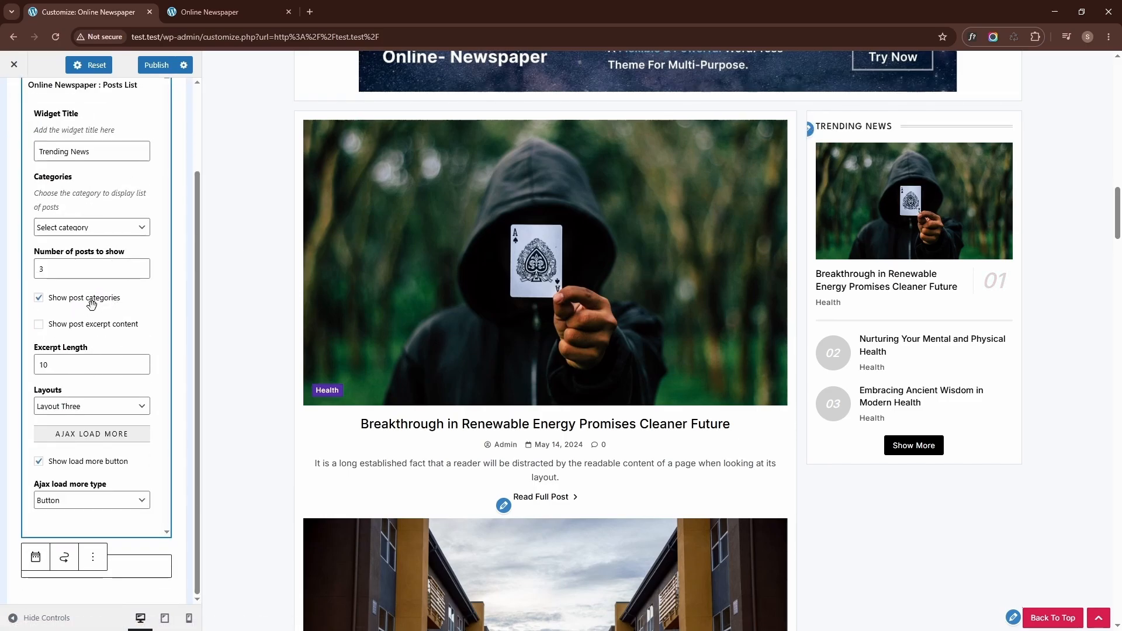
click(91, 231)
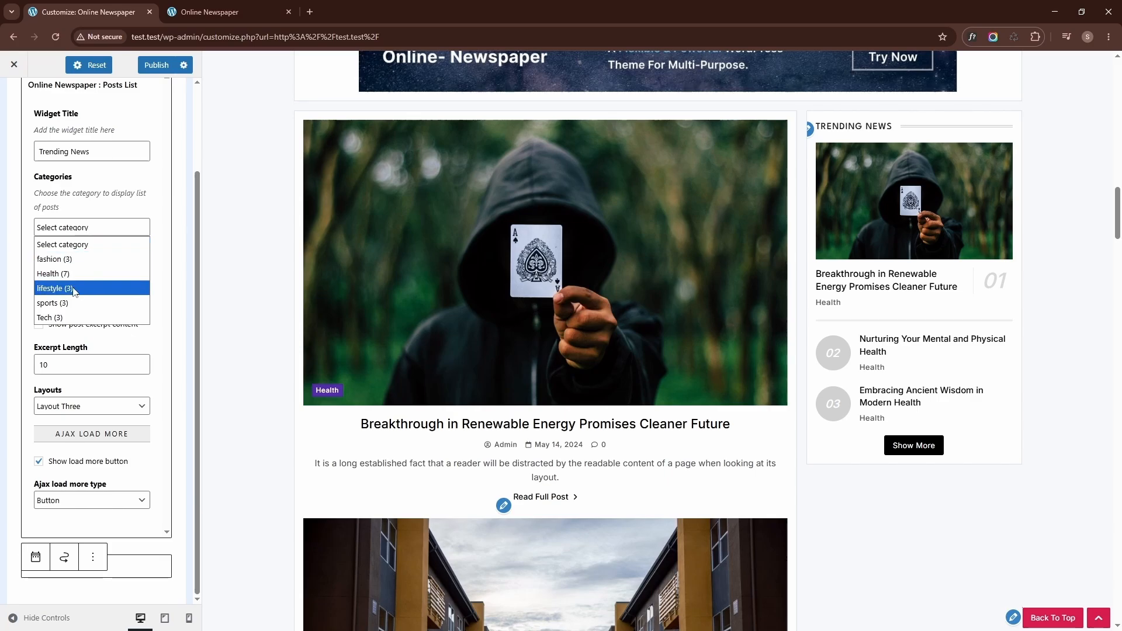
click(65, 311)
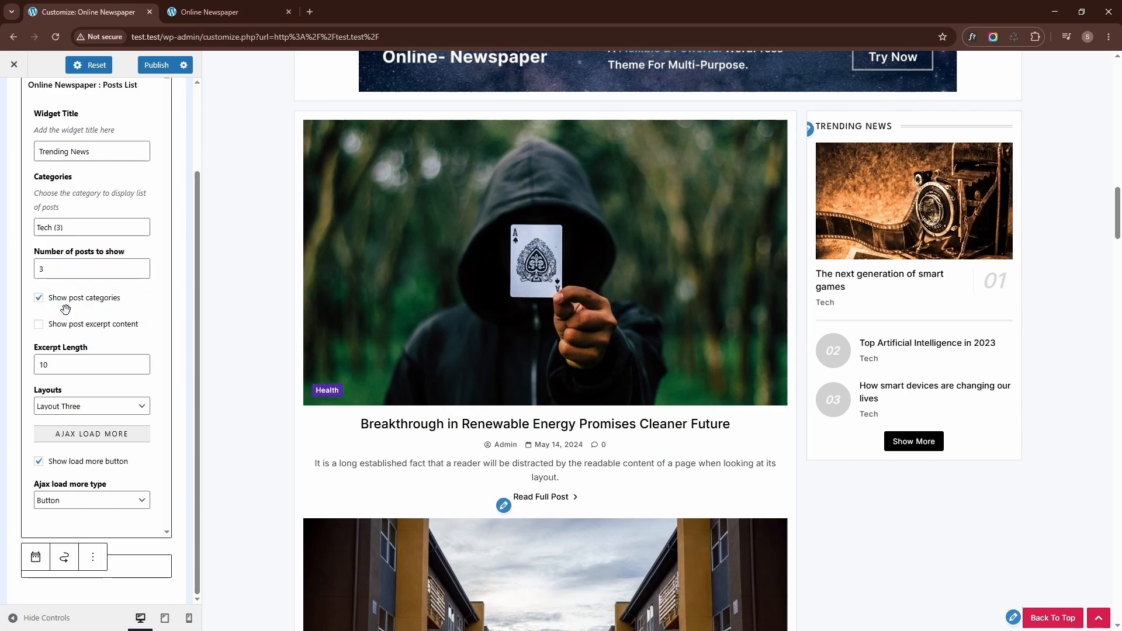
click(69, 408)
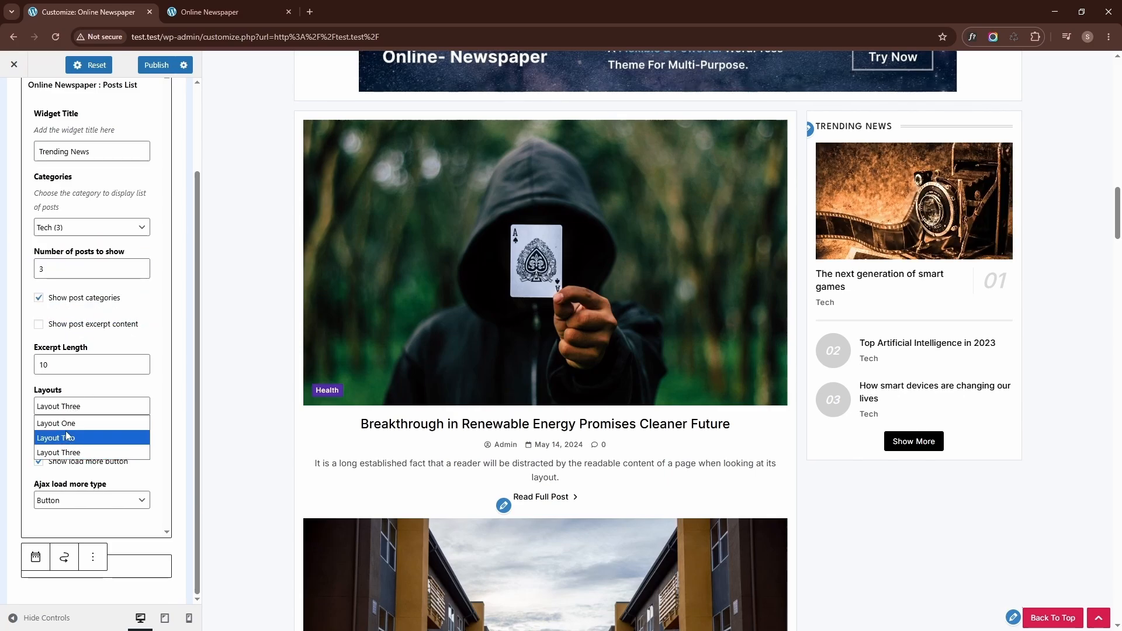
click(64, 433)
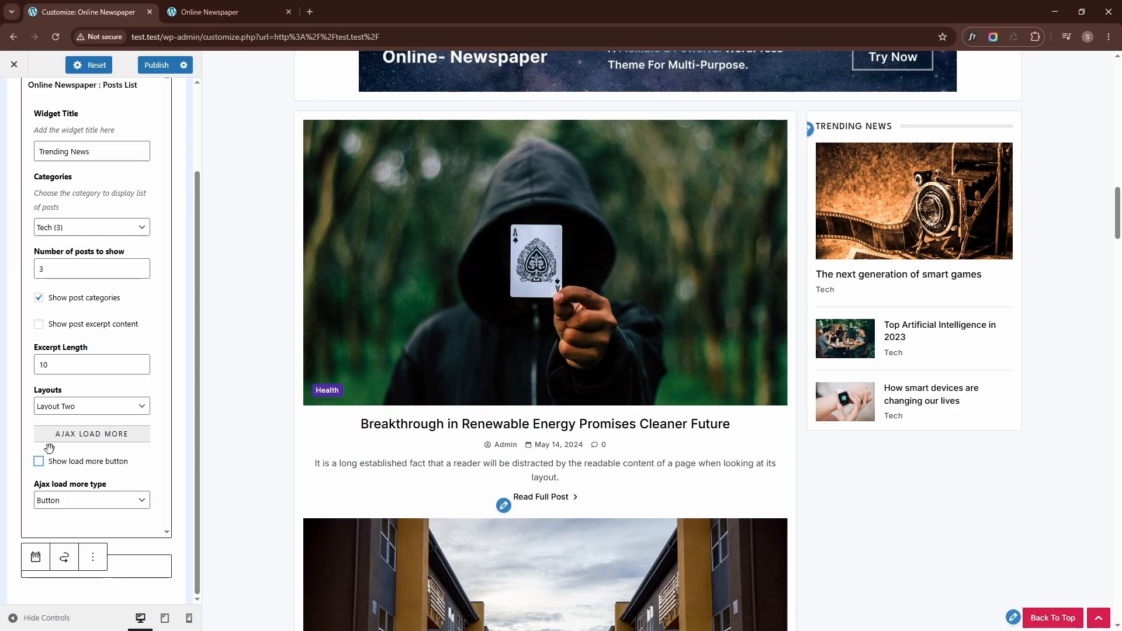
- Add the Online Newspaper : Social Icons widget to the sidebar below the Trending News widget
click(134, 569)
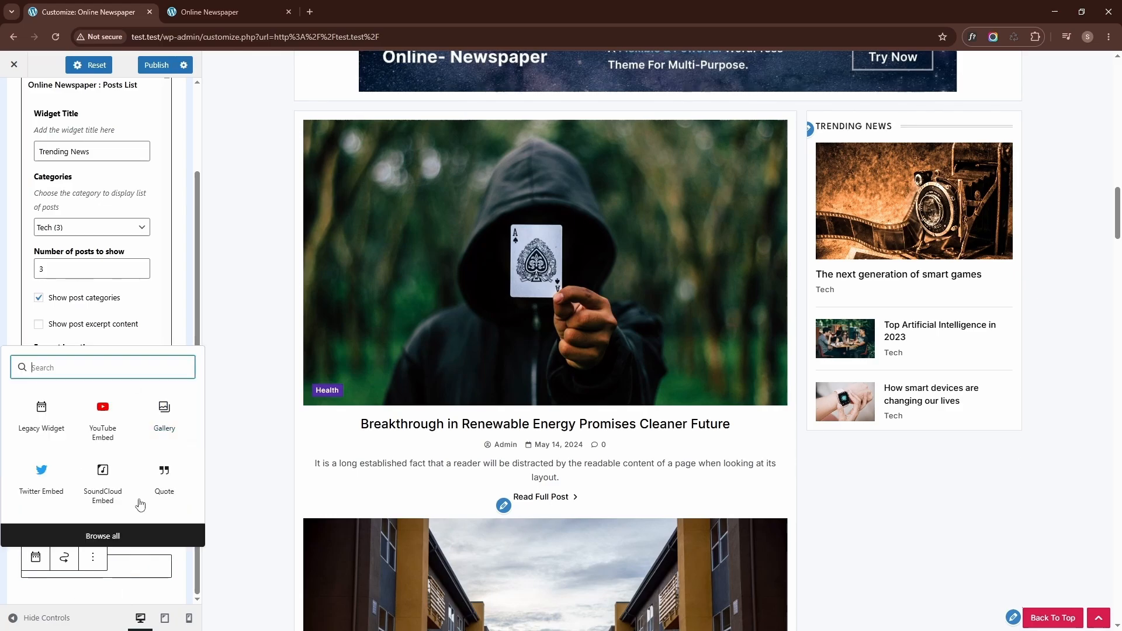
text(social)
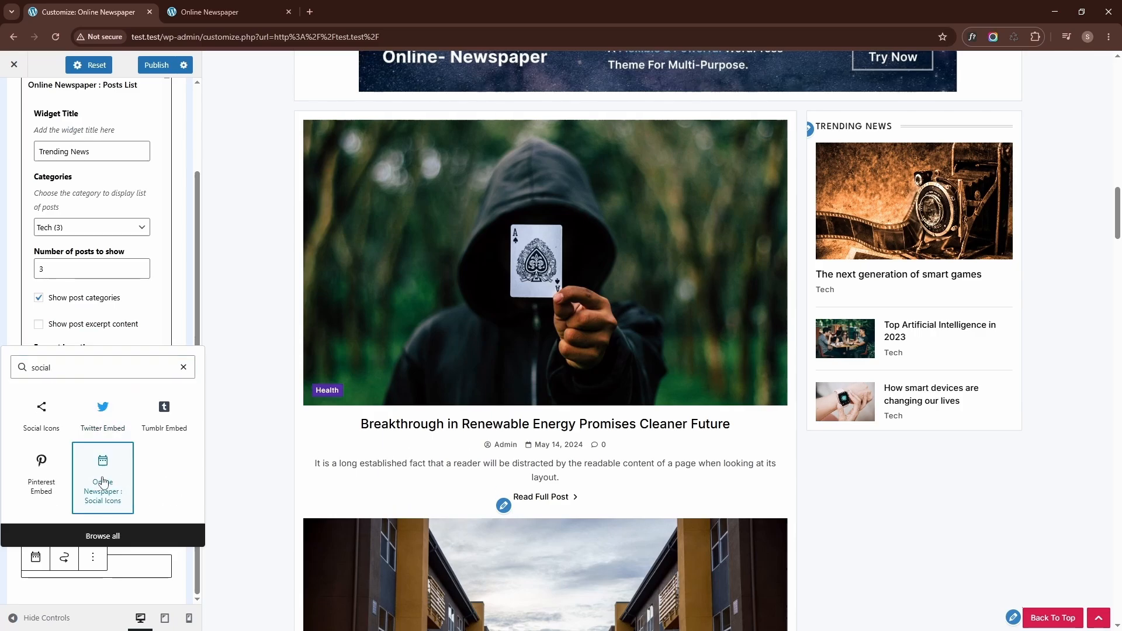
click(125, 476)
- Set the Social Icons widget to 1 column with labels displayed, and move it above the Trending News widget
scroll(107, 472, down, 4)
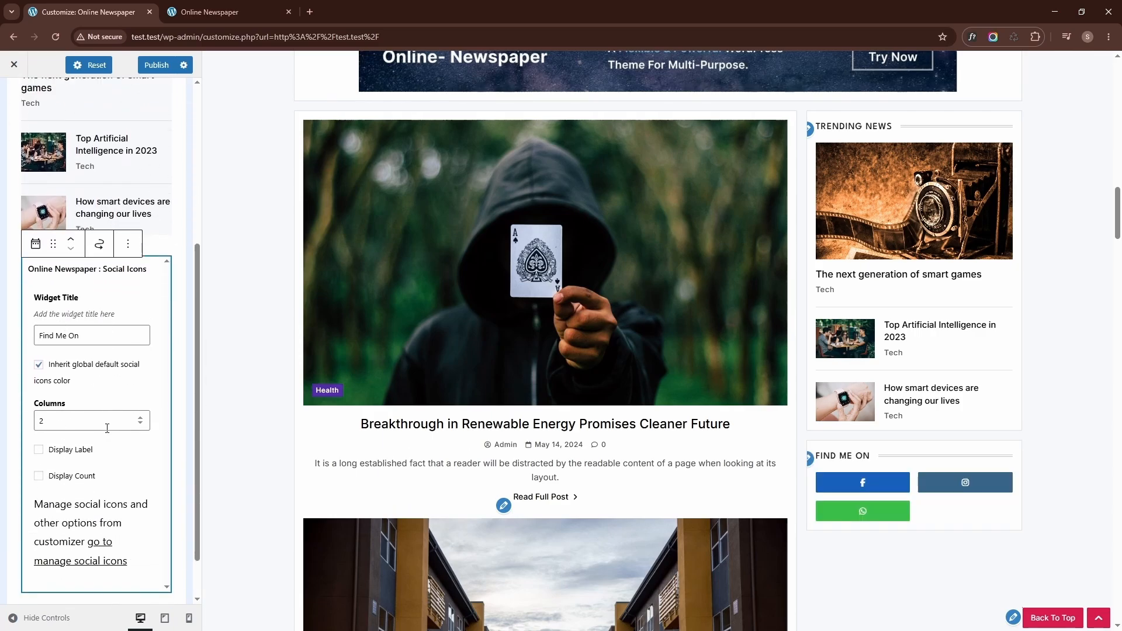
click(140, 398)
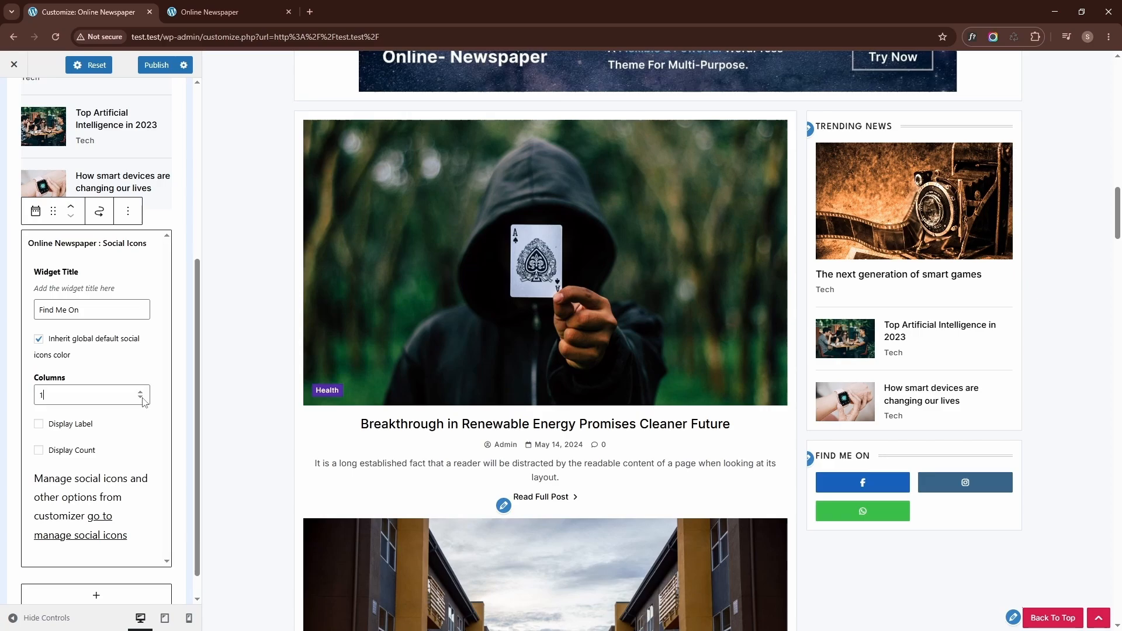
click(39, 424)
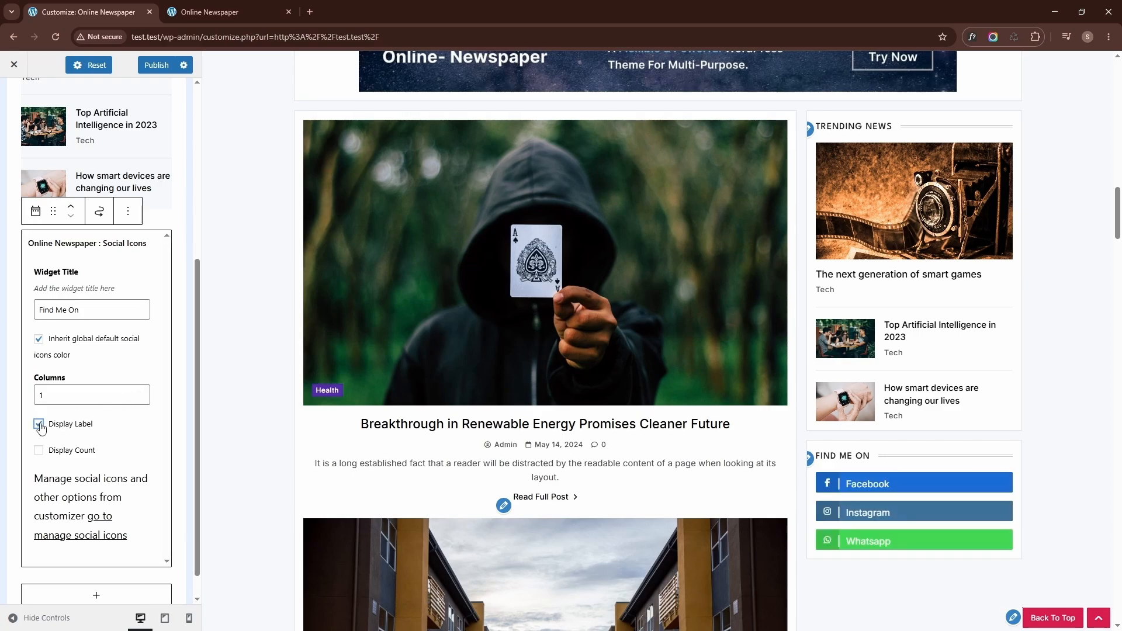
click(73, 209)
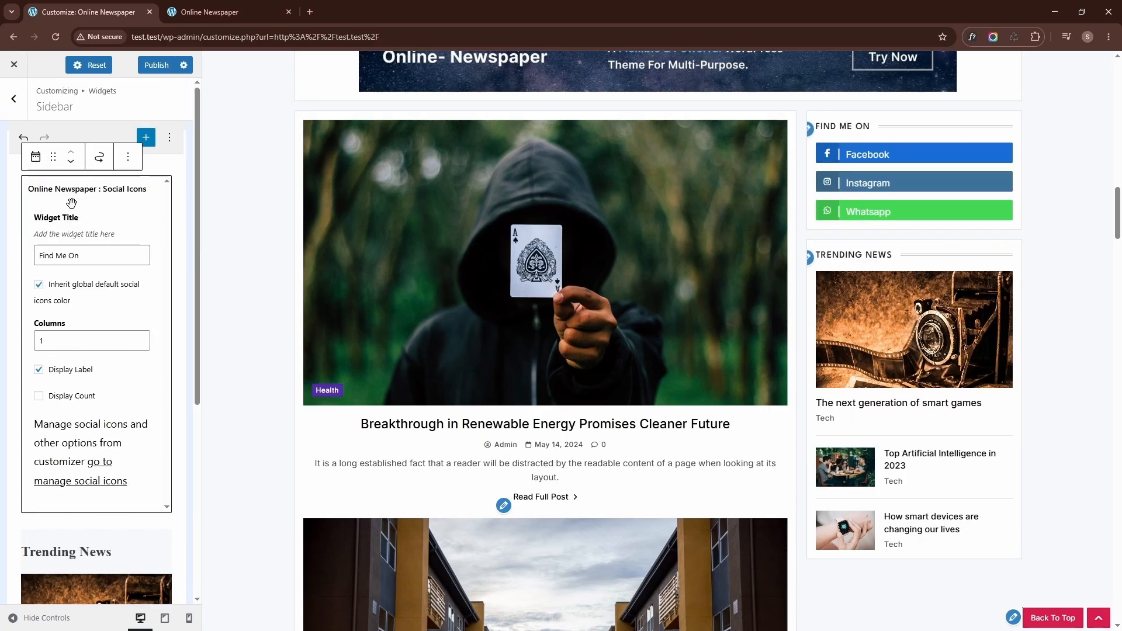
- Add the Online Newspaper : Category Collection widget at the end of the sidebar
scroll(143, 321, down, 5)
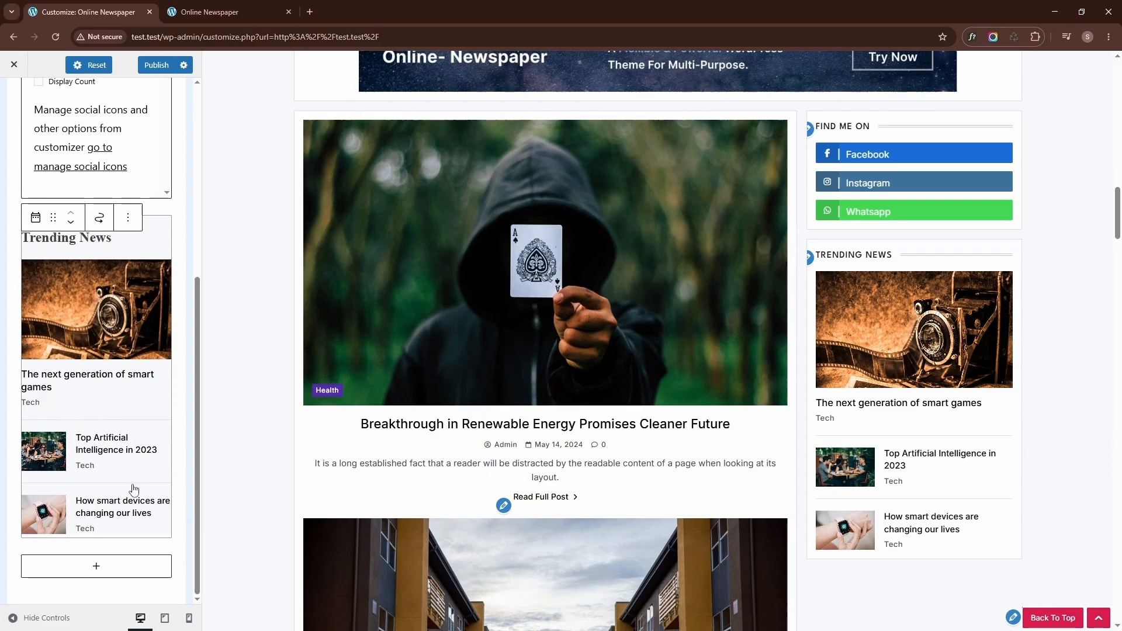
click(117, 569)
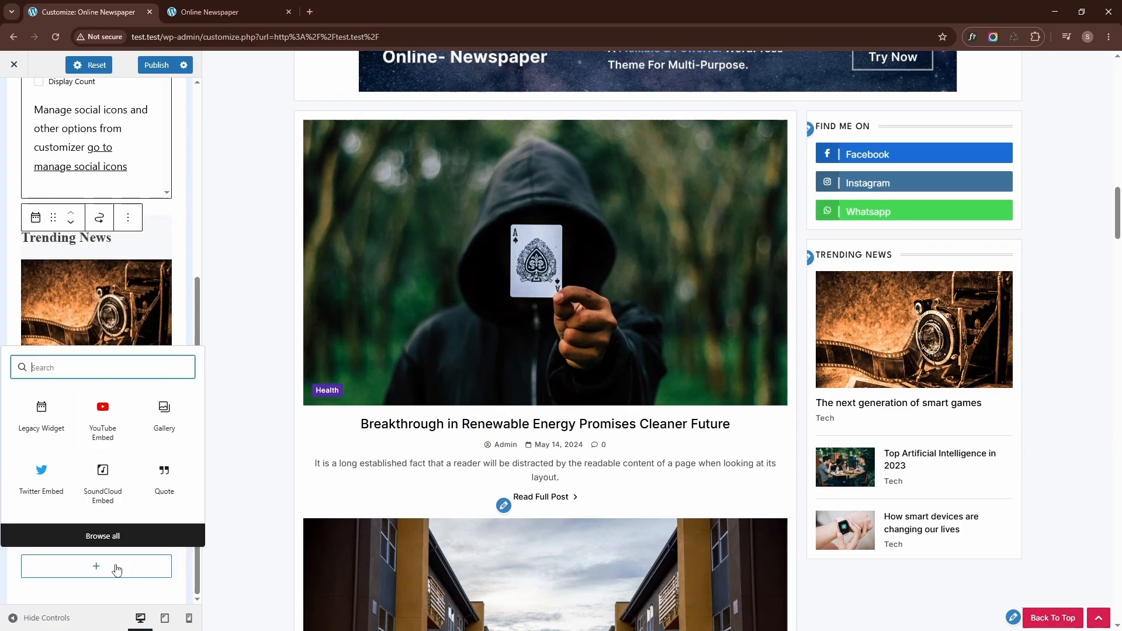
click(199, 545)
scroll(363, 374, down, 10)
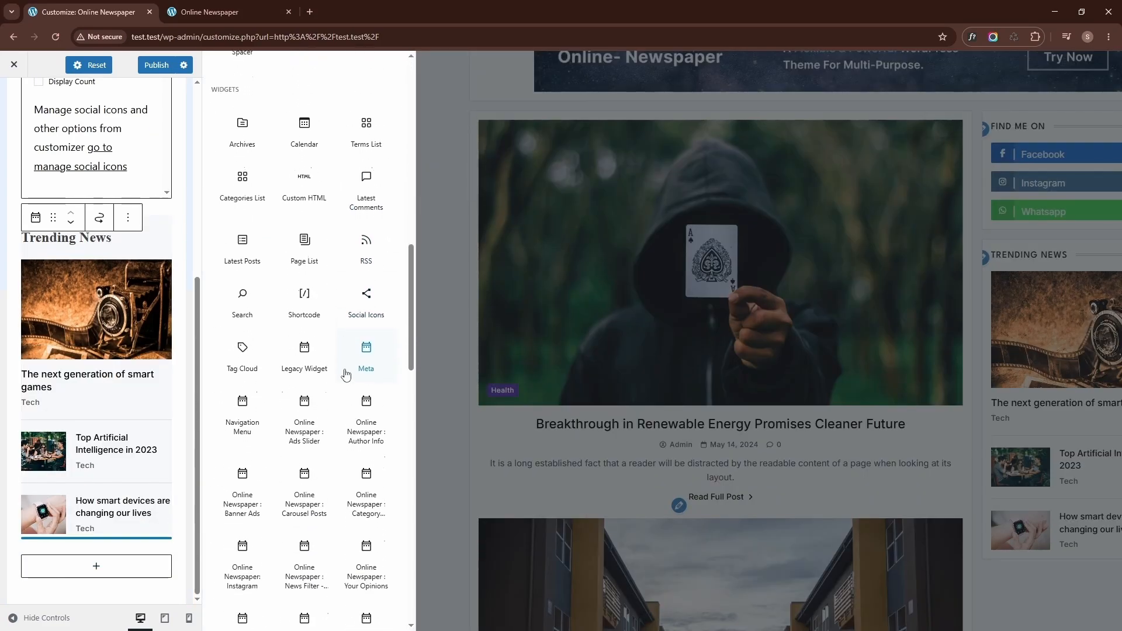
scroll(346, 375, down, 4)
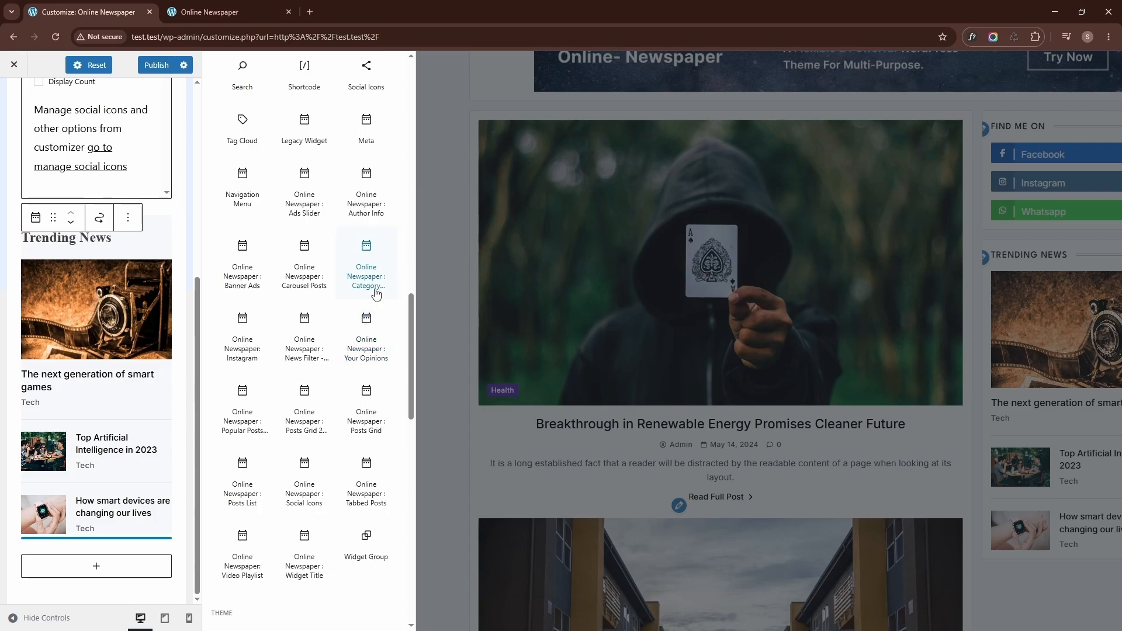
click(376, 292)
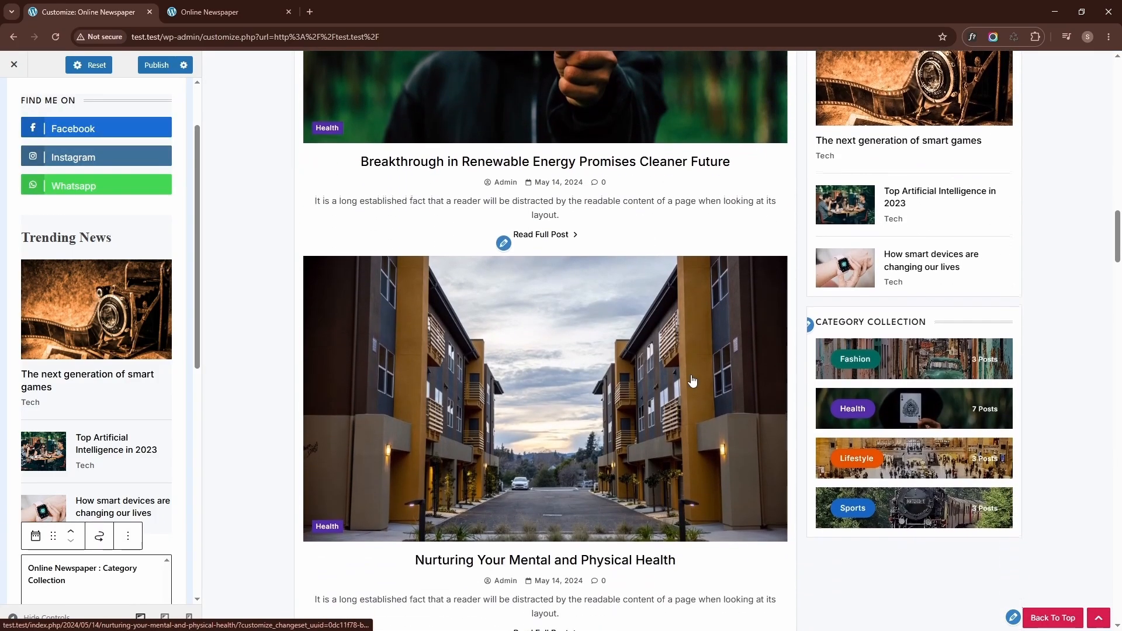
- Open the Theme Colors / Presets settings and examine the theme color picker and the solid and gradient presets
scroll(144, 183, up, 3)
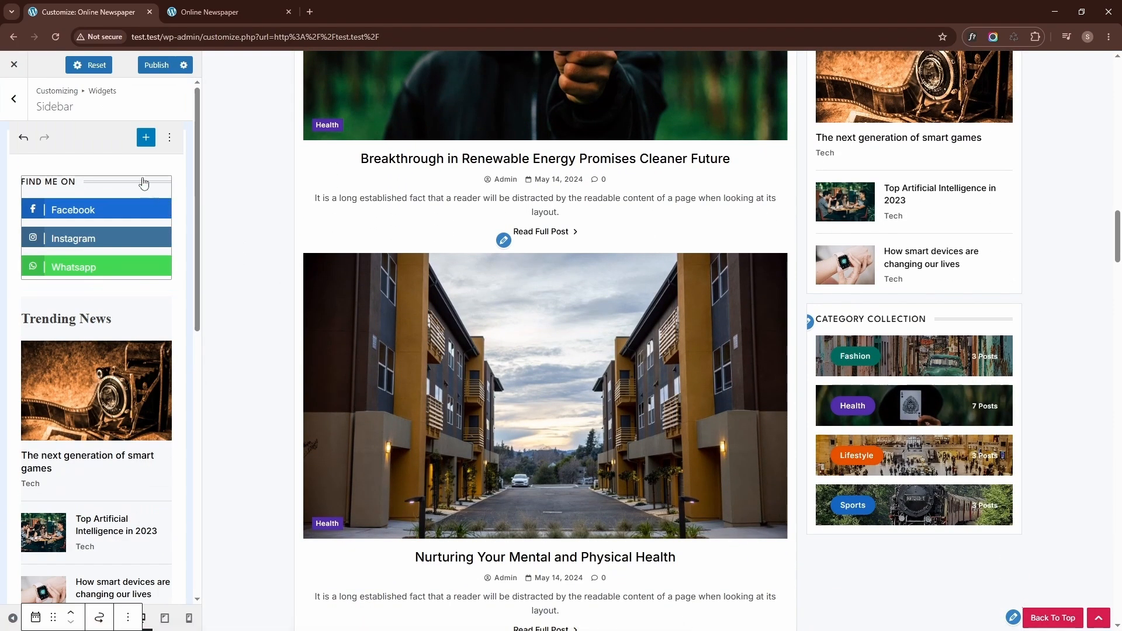
click(13, 108)
click(13, 100)
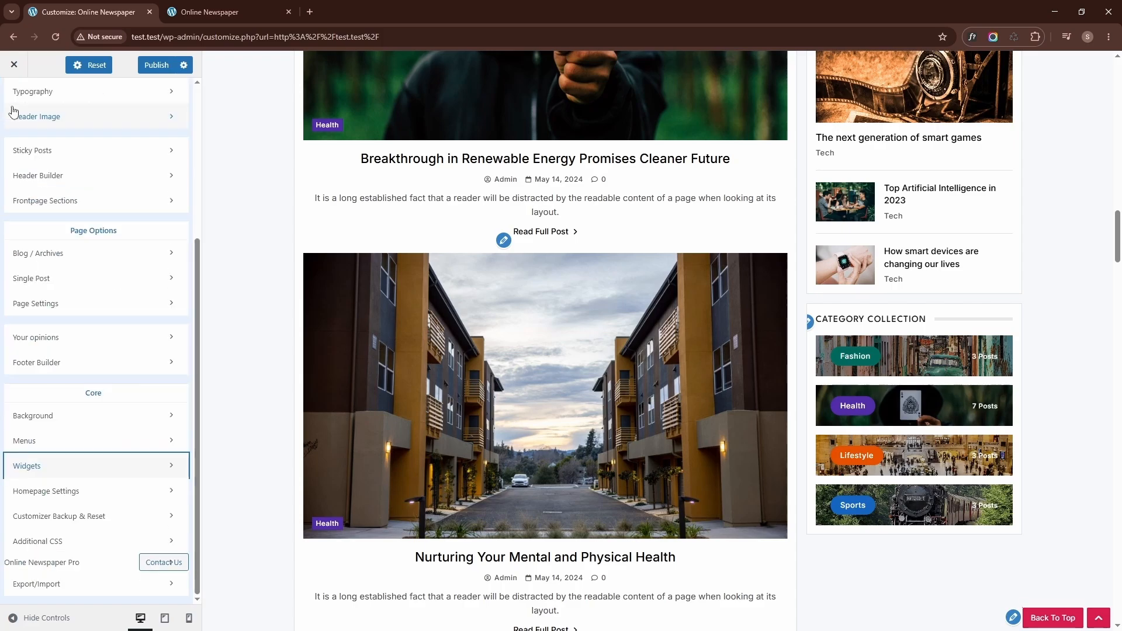
scroll(103, 266, up, 4)
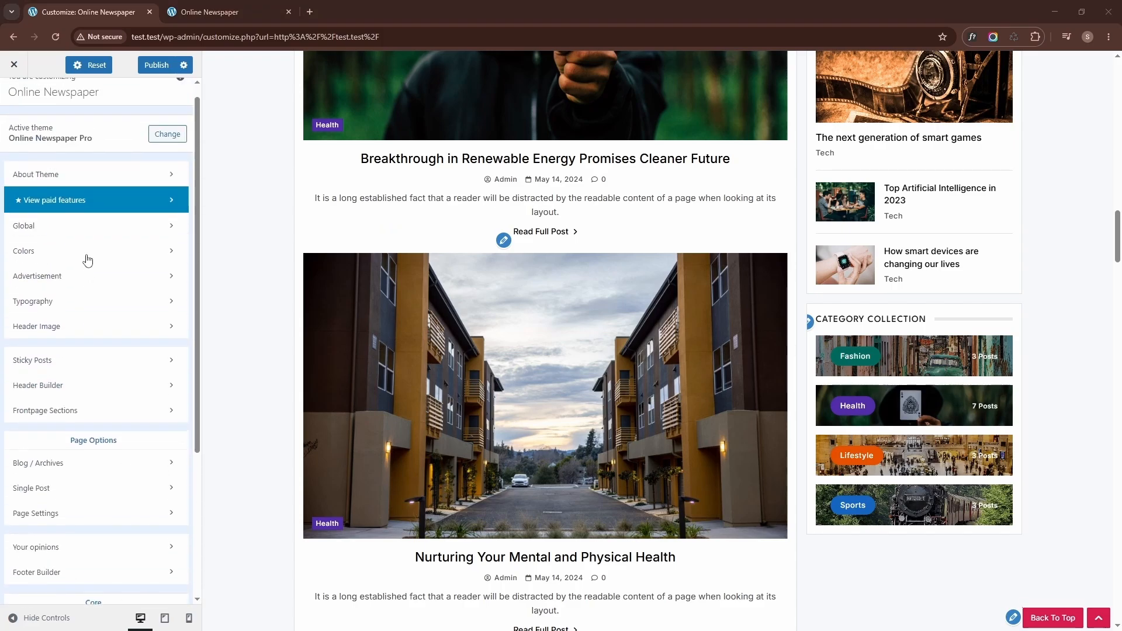
click(85, 252)
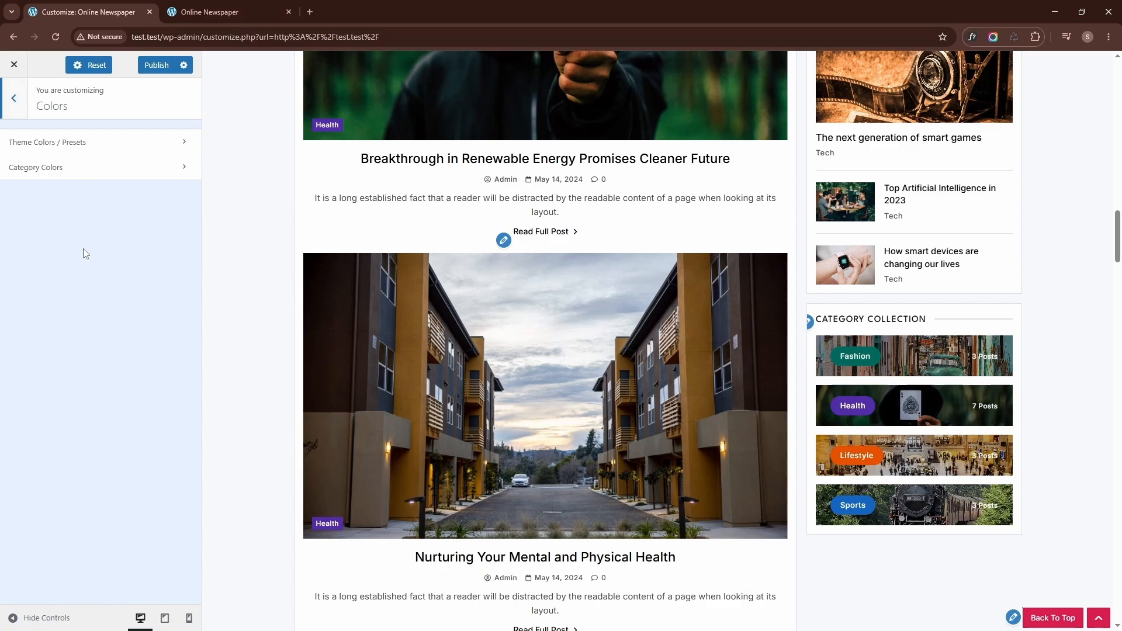
click(115, 148)
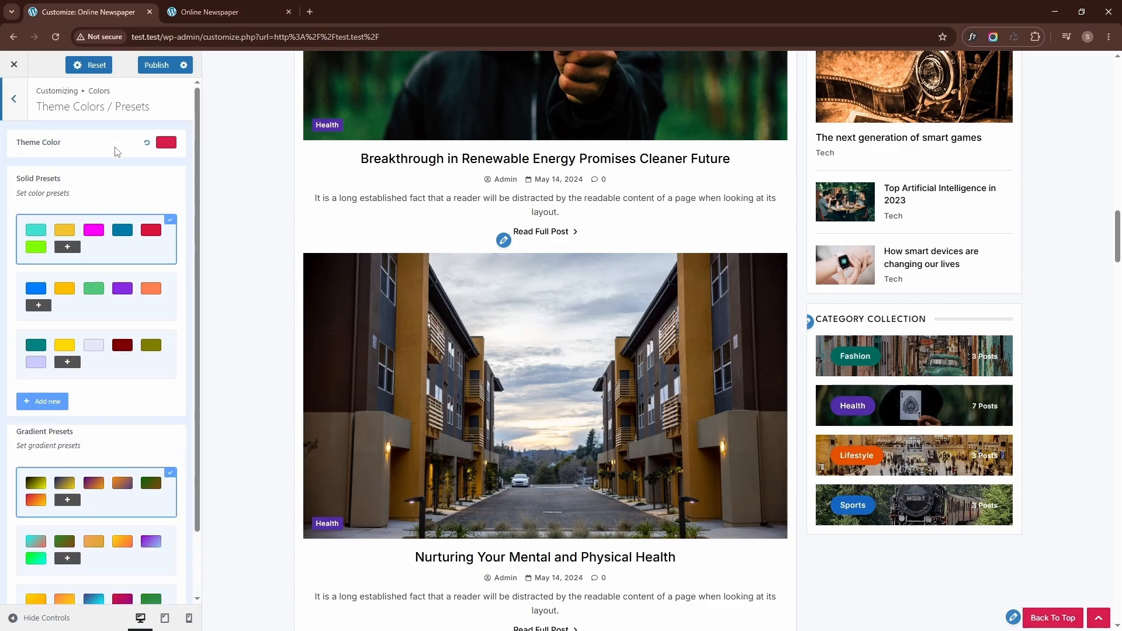
click(166, 145)
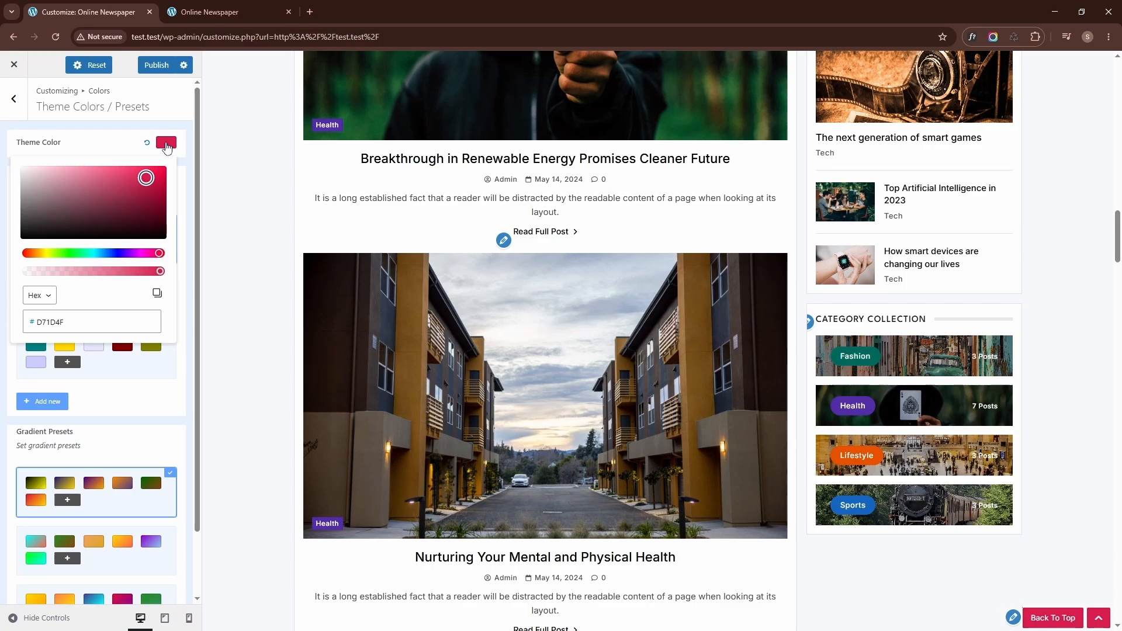
click(167, 145)
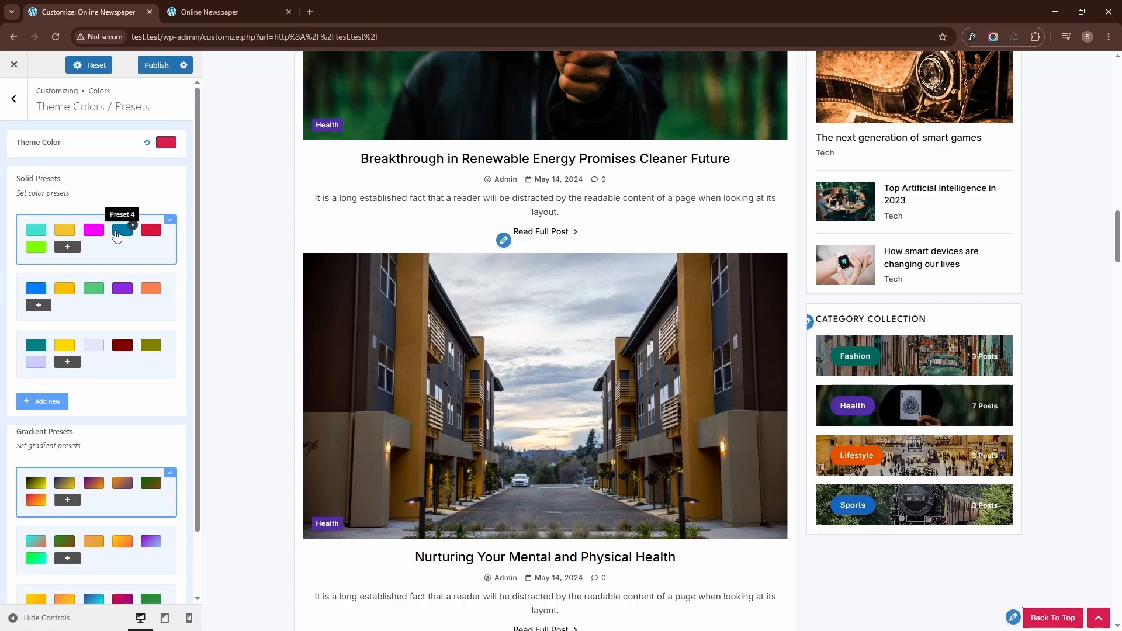
- Open the Category Colors settings and examine the Category Typo font options
click(12, 102)
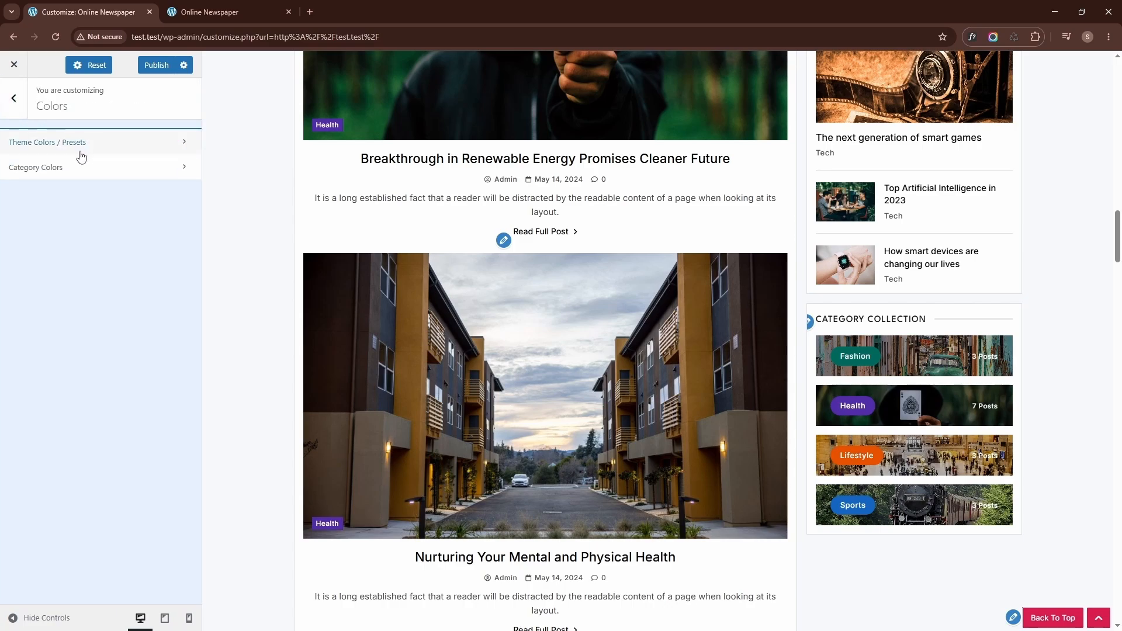
click(76, 166)
click(69, 203)
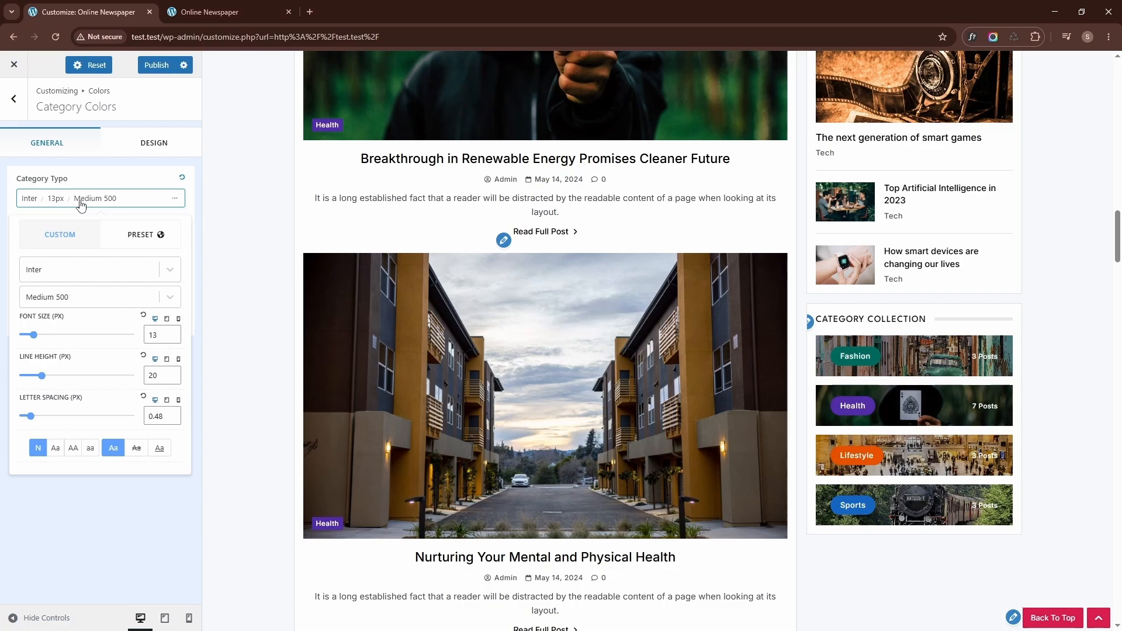
click(81, 203)
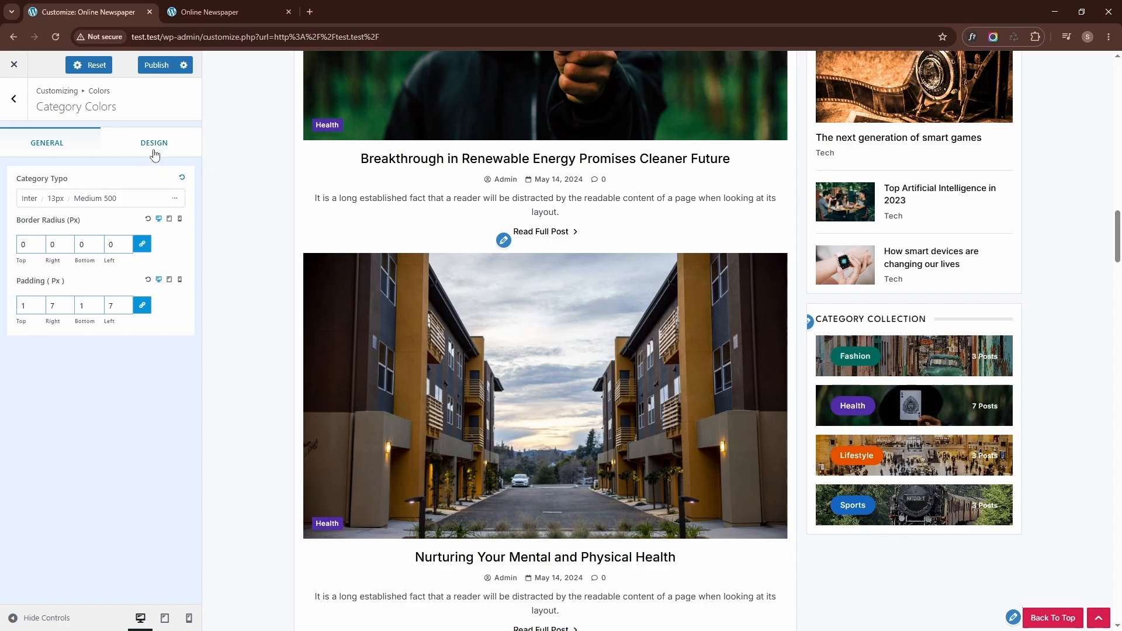
- Set the Health category's background to the magenta preset and its hover background to the teal-blue preset
click(153, 144)
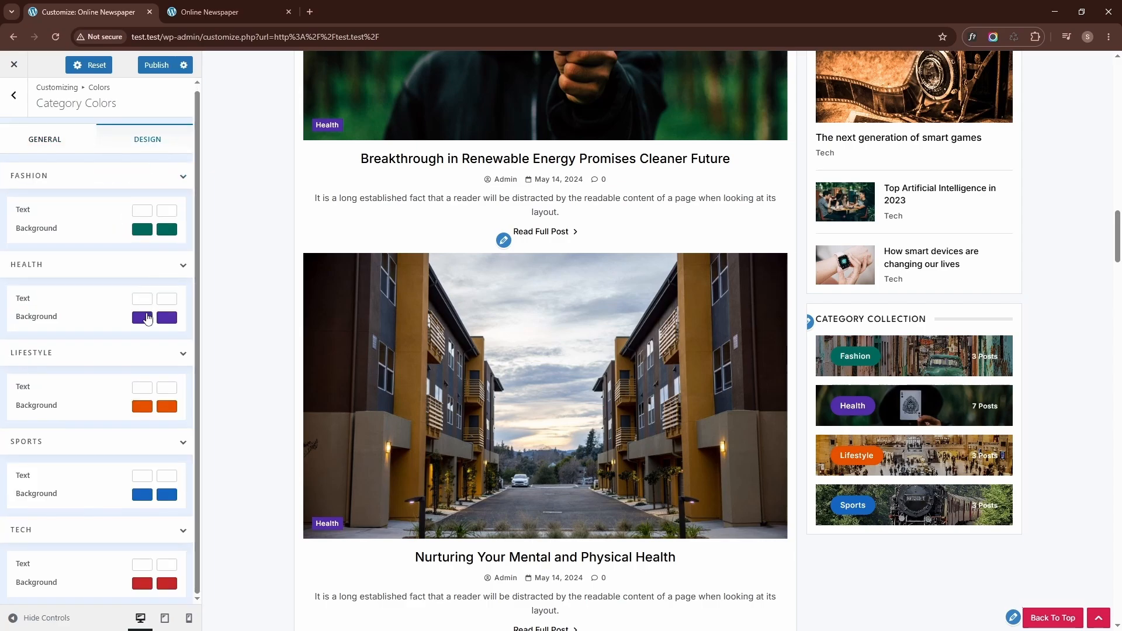
click(142, 318)
click(216, 378)
click(166, 317)
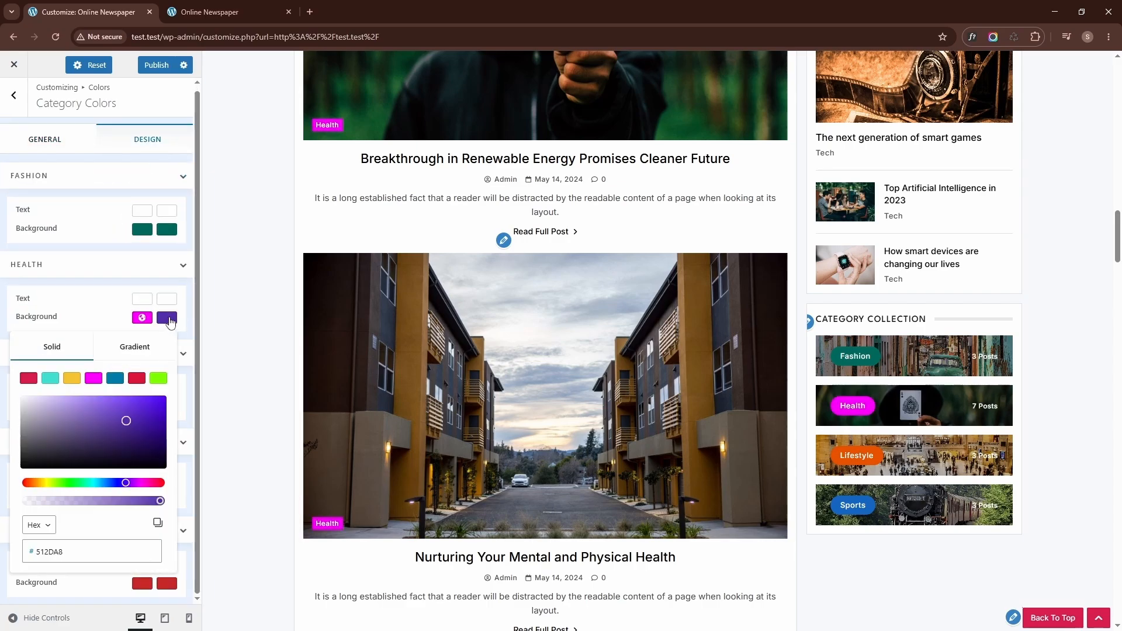
click(158, 379)
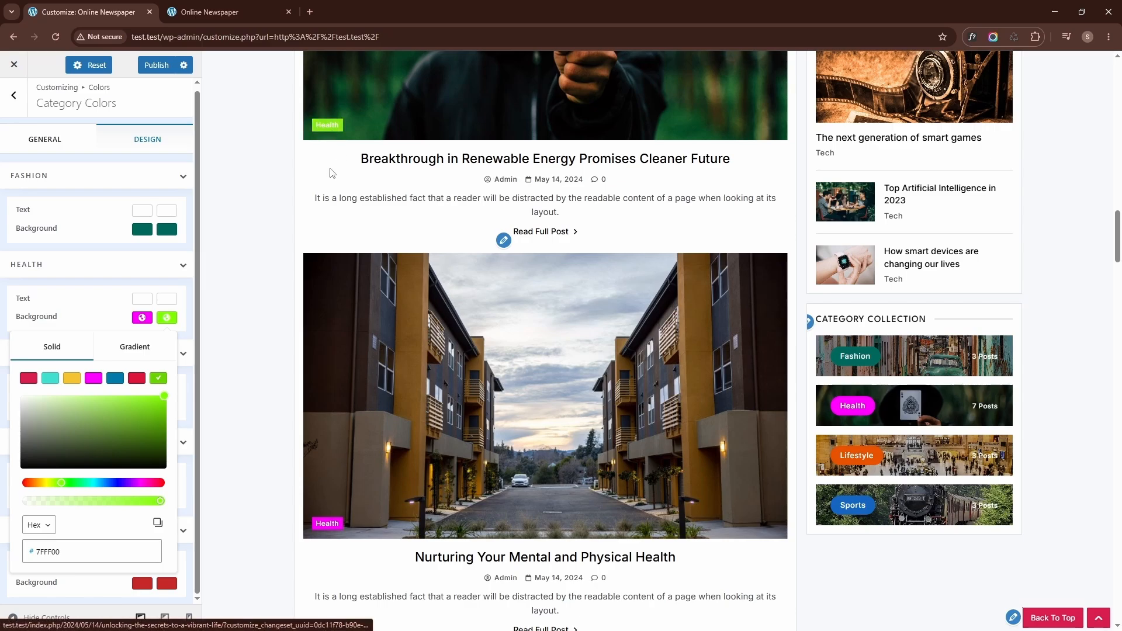
click(115, 378)
click(115, 288)
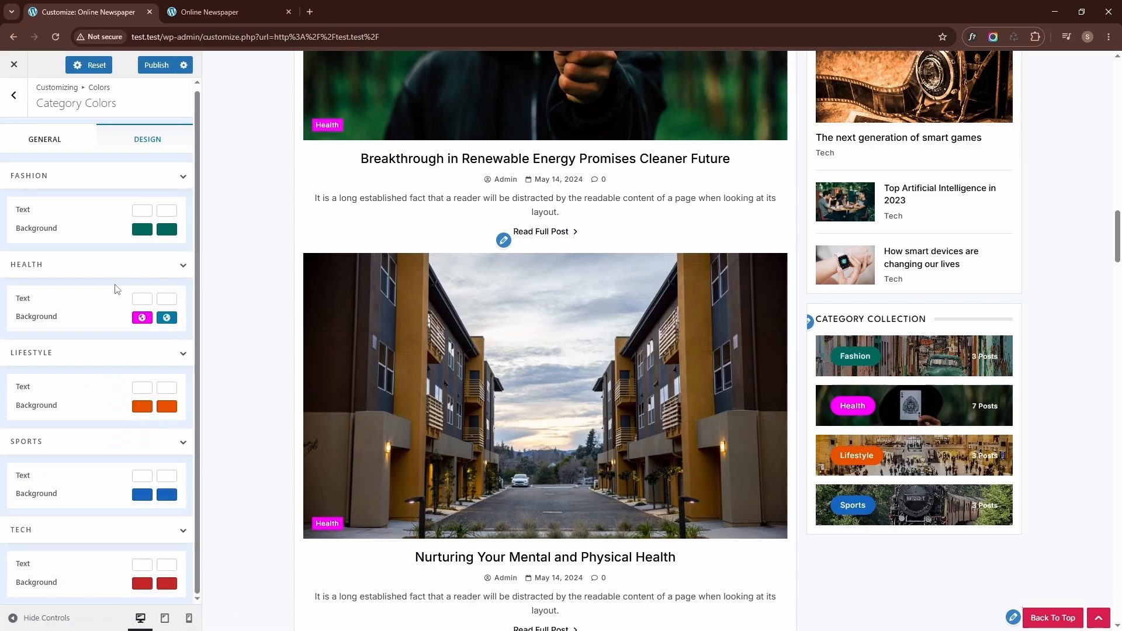
- Set the Post Title font family to Outfit in the Typography settings
click(13, 95)
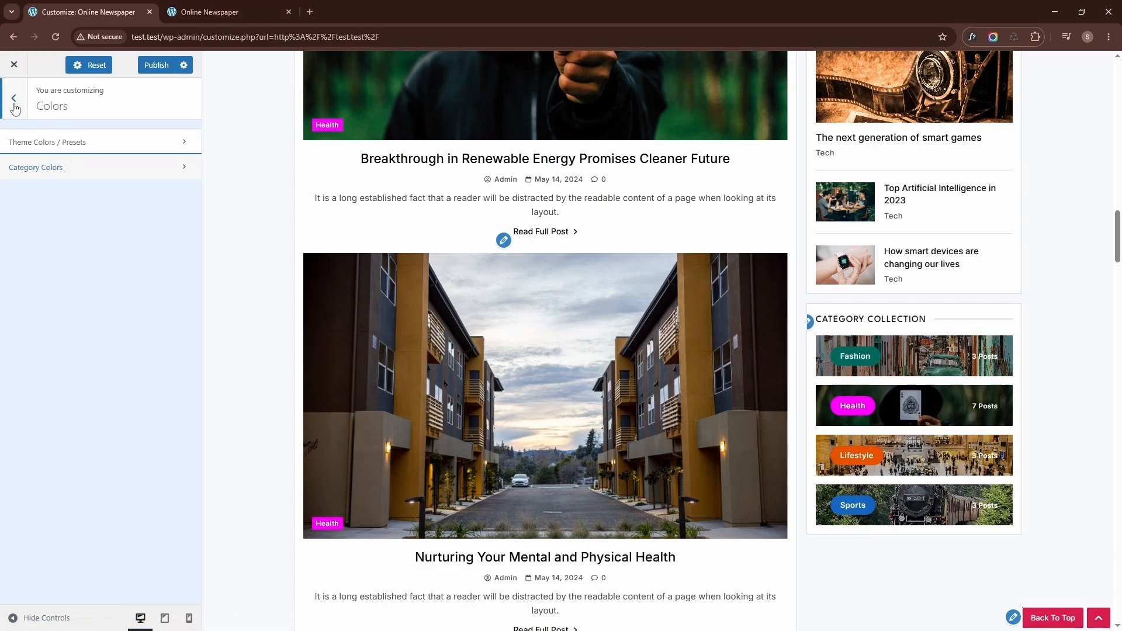
click(13, 96)
click(55, 320)
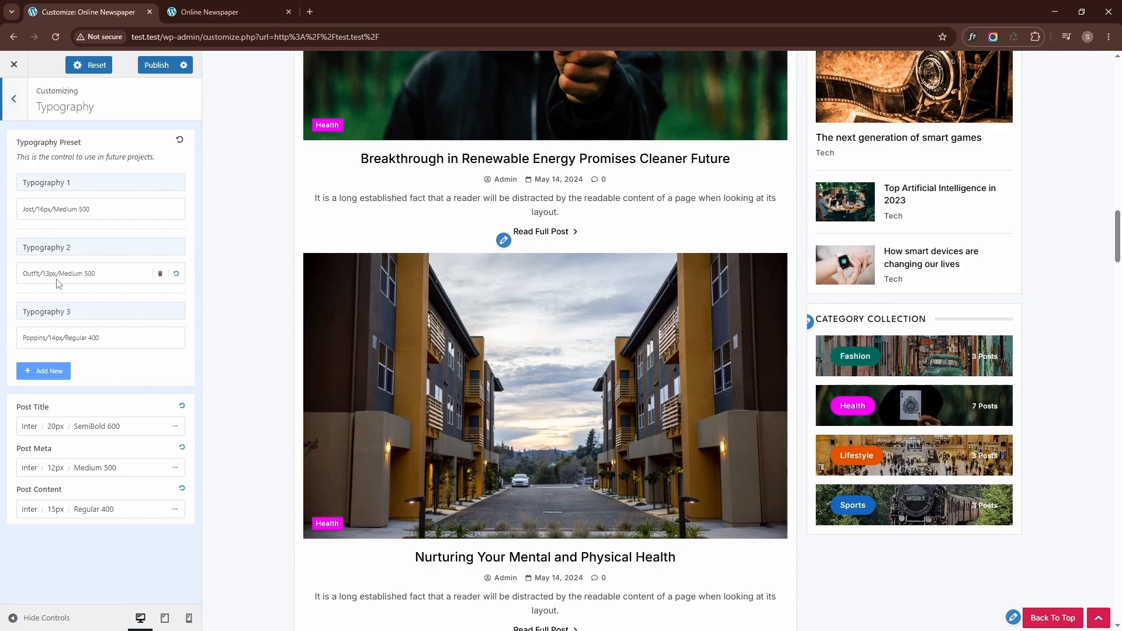
click(62, 427)
click(67, 203)
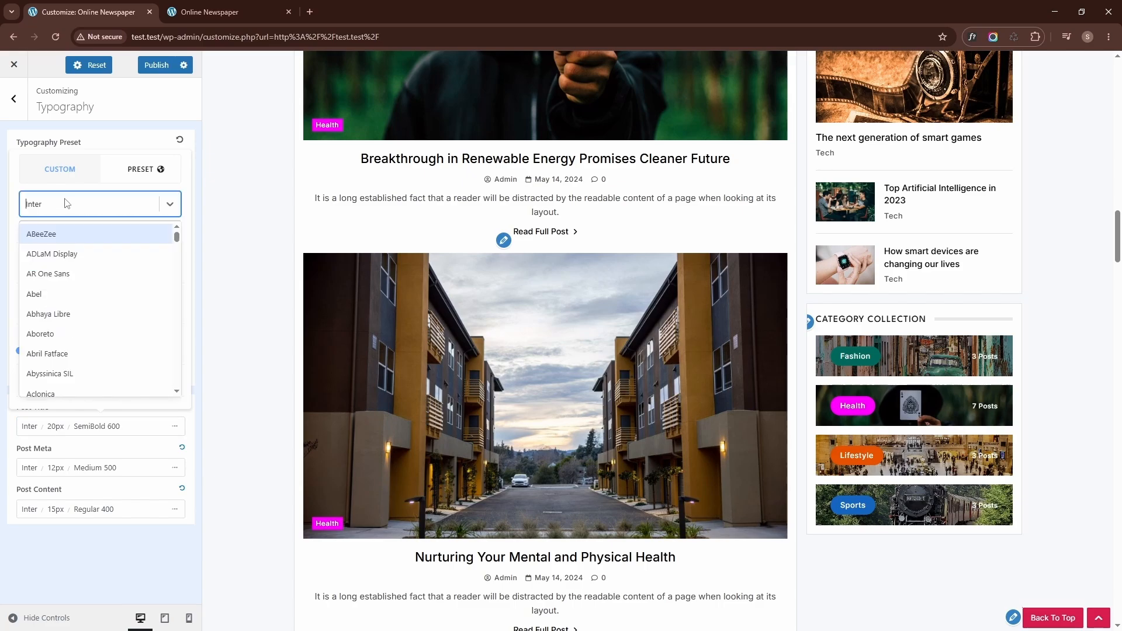
text(outfit)
key(Return)
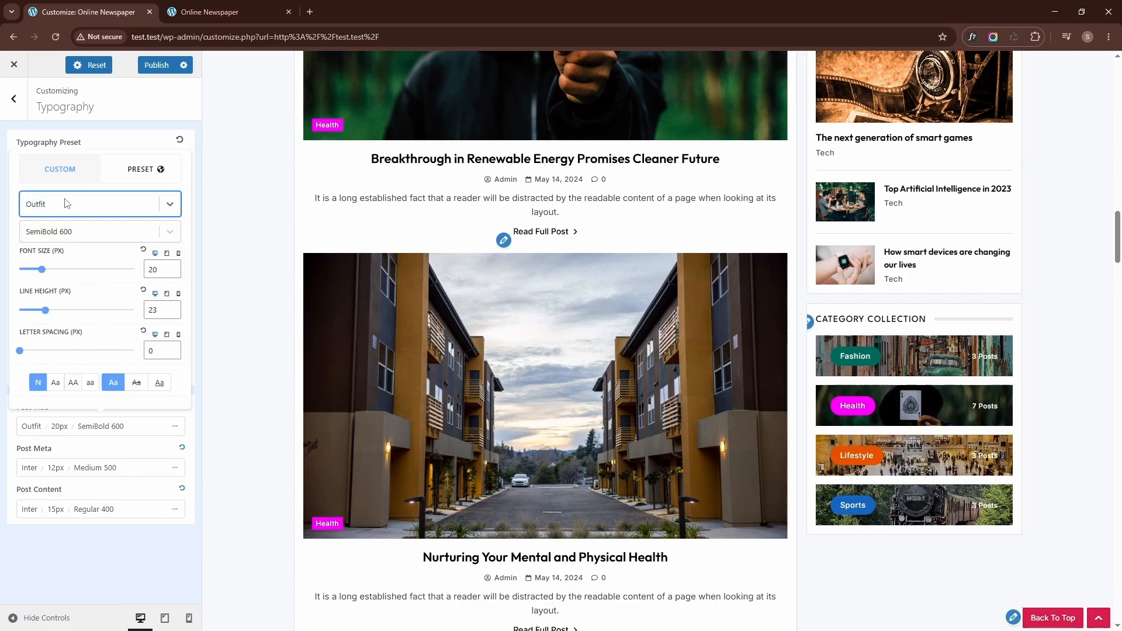
- Set the Post Title's font weight to Regular 400 and its font size to 21 px
click(69, 233)
click(78, 353)
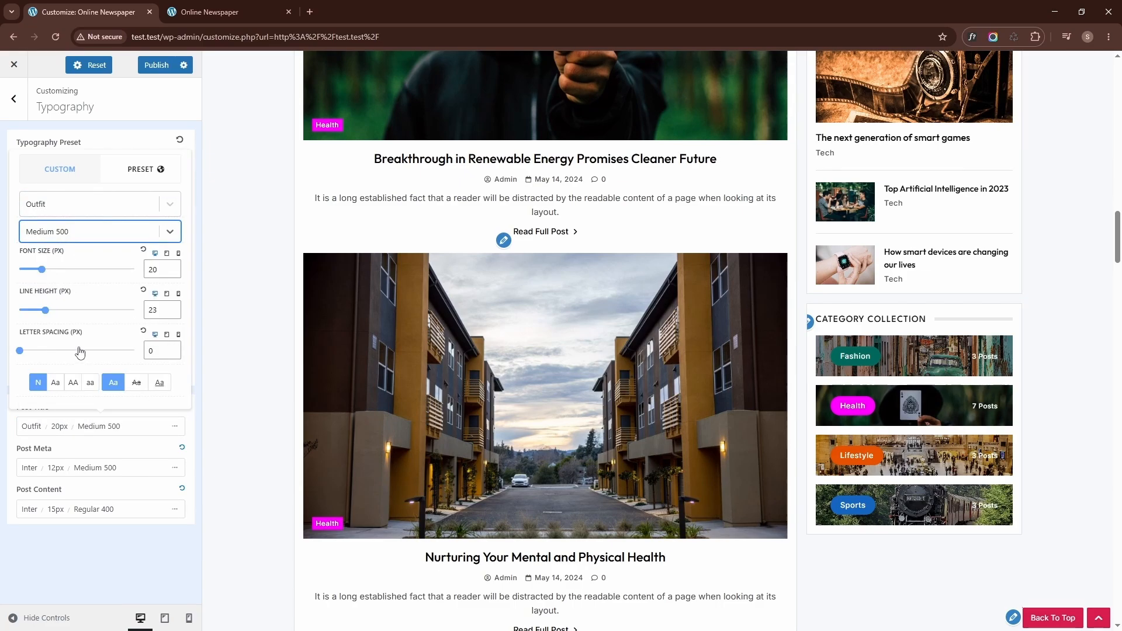
click(116, 232)
click(70, 335)
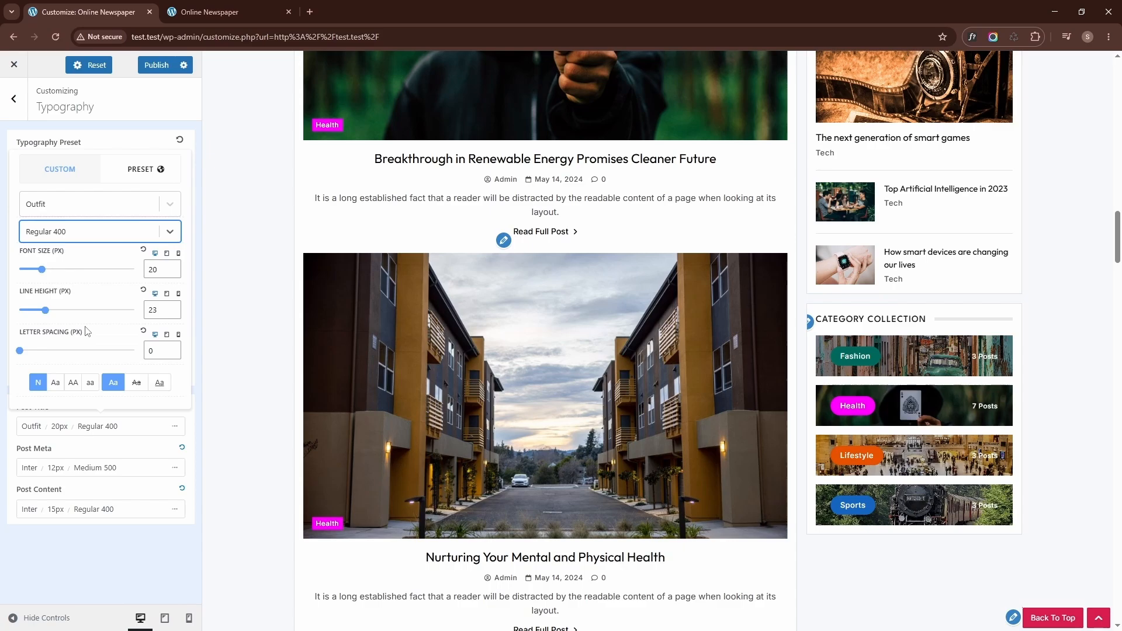
click(172, 272)
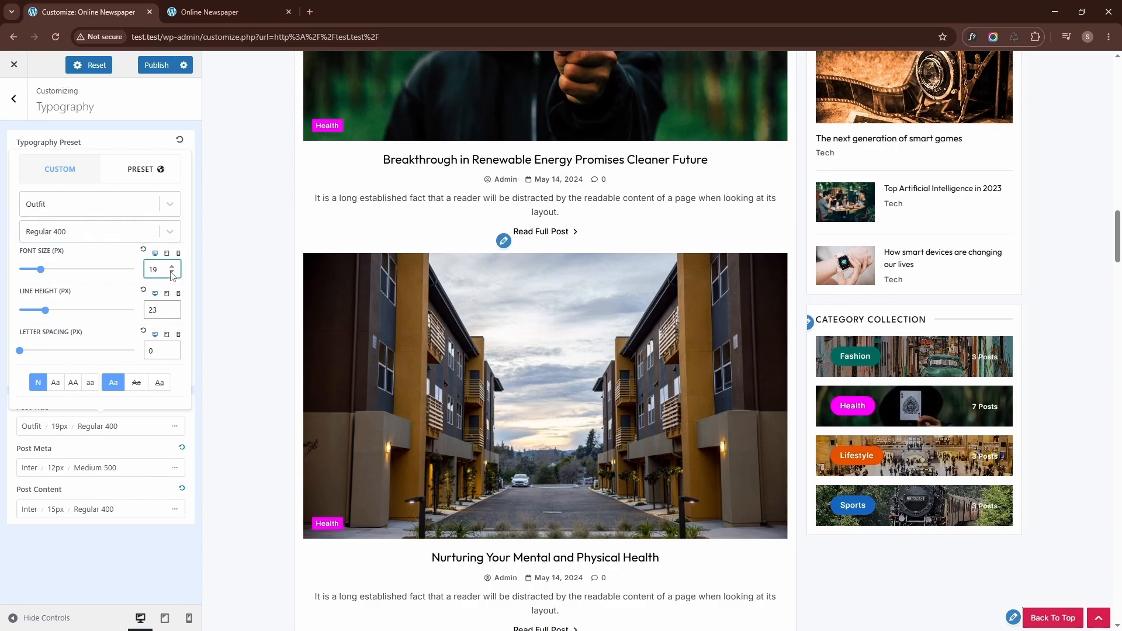
click(173, 267)
click(172, 267)
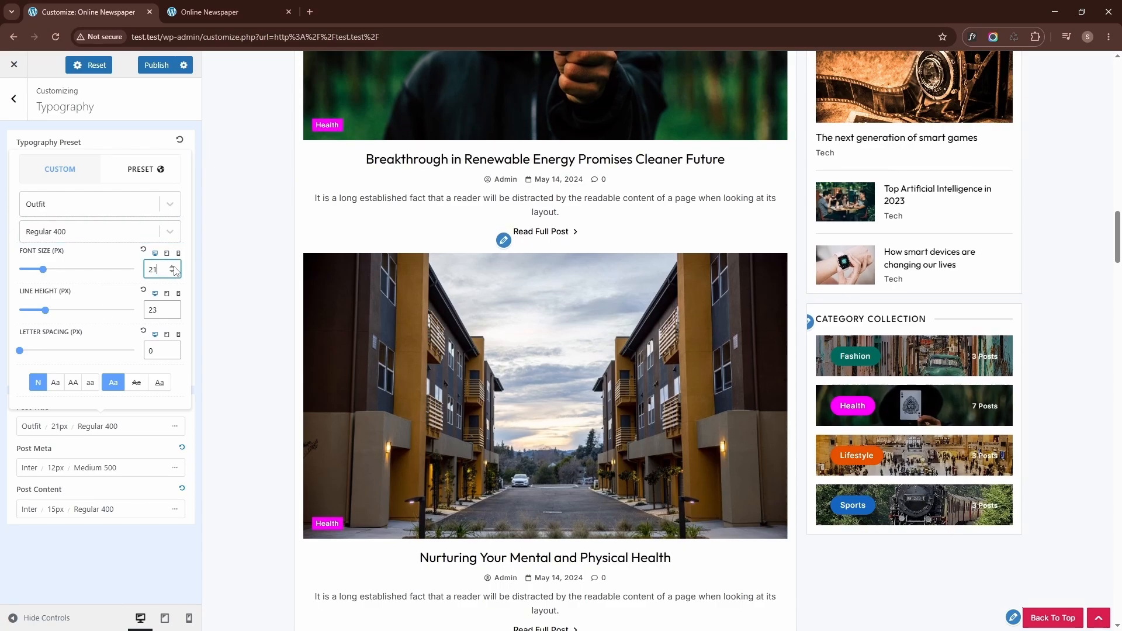
click(148, 145)
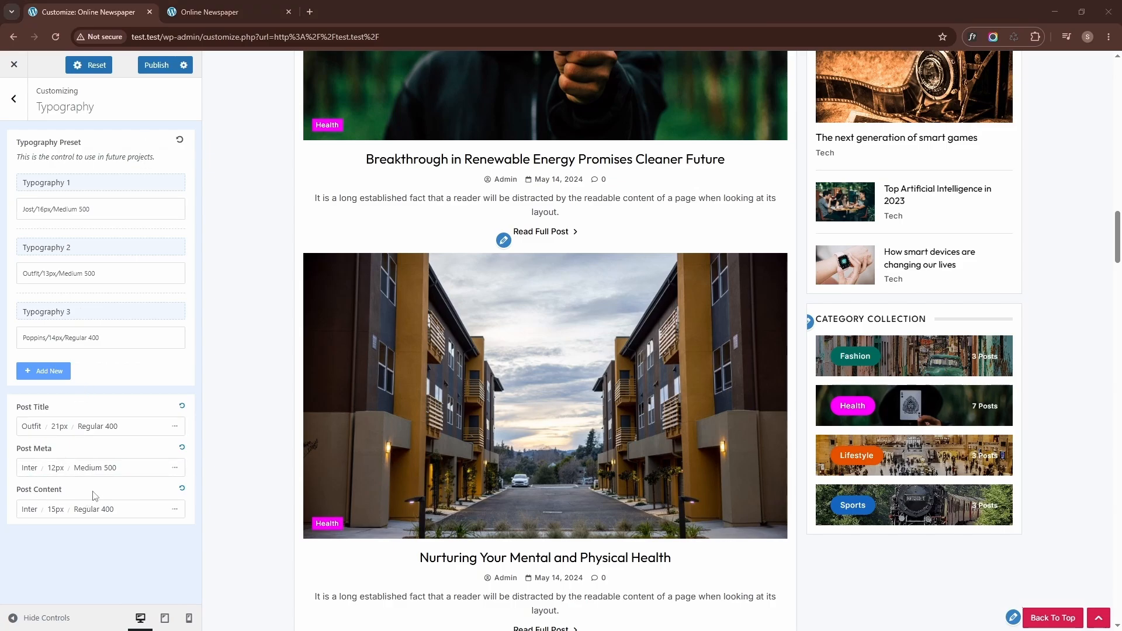
- Change the global Block Title layout to the fourth style, with a short accent line under the title
click(11, 101)
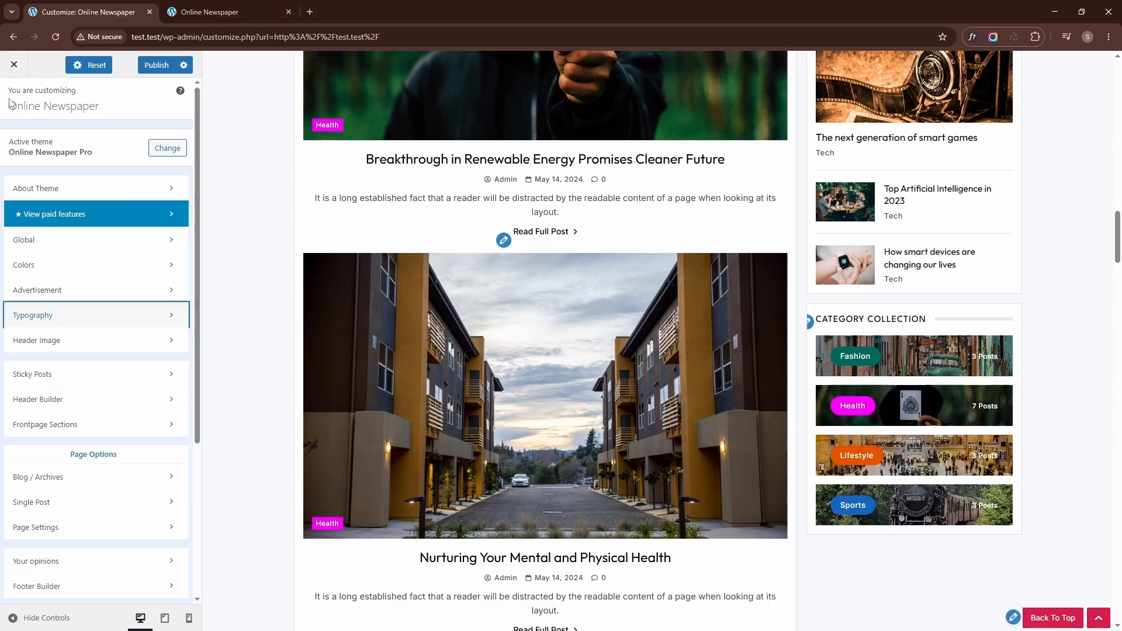
click(65, 235)
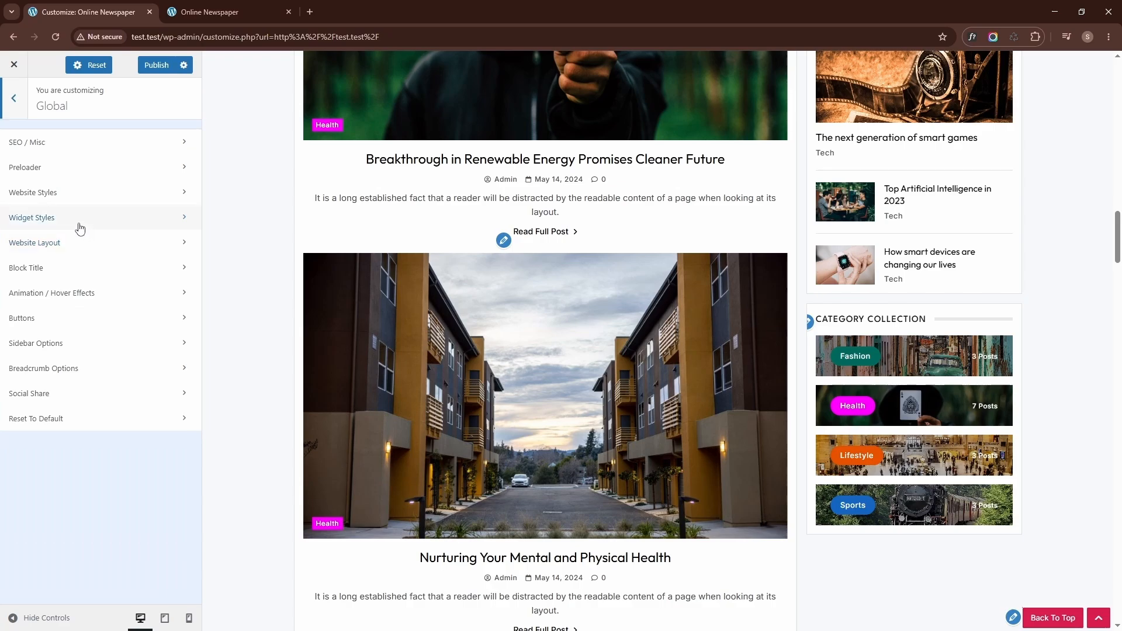
click(76, 268)
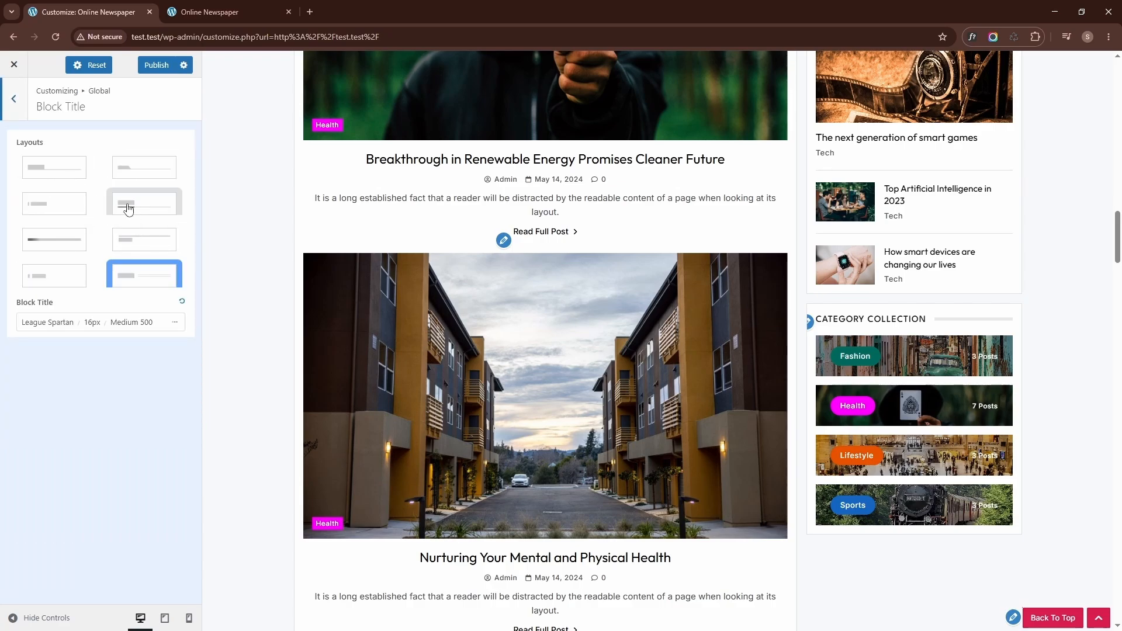
click(128, 205)
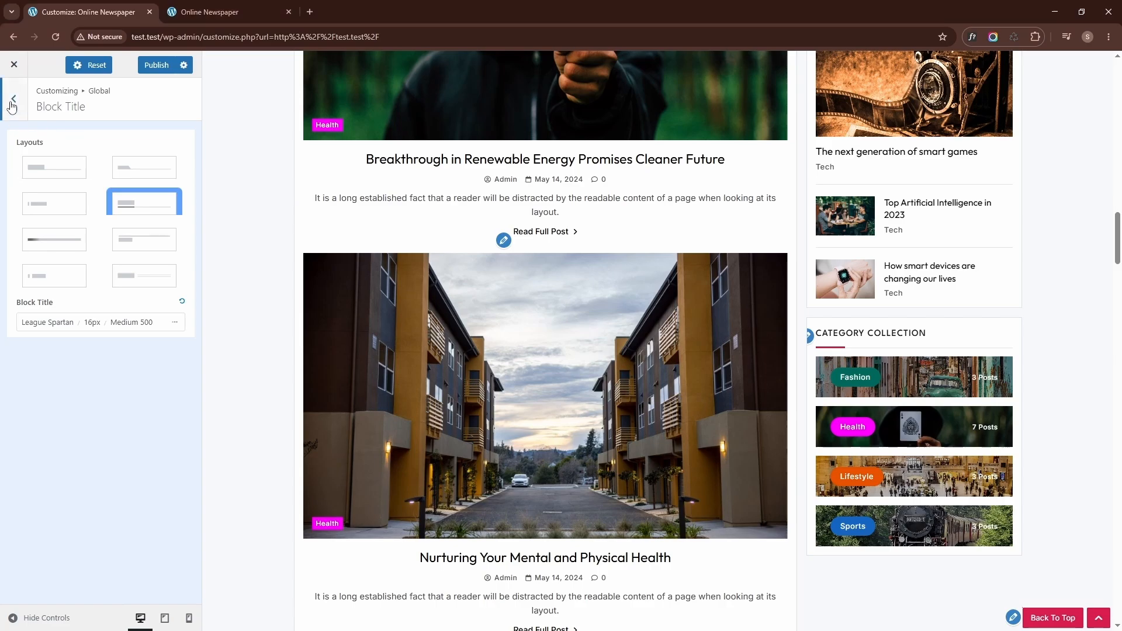
- Enable the sticky sidebar for the Archive Sidebar Layouts and publish the changes
click(13, 98)
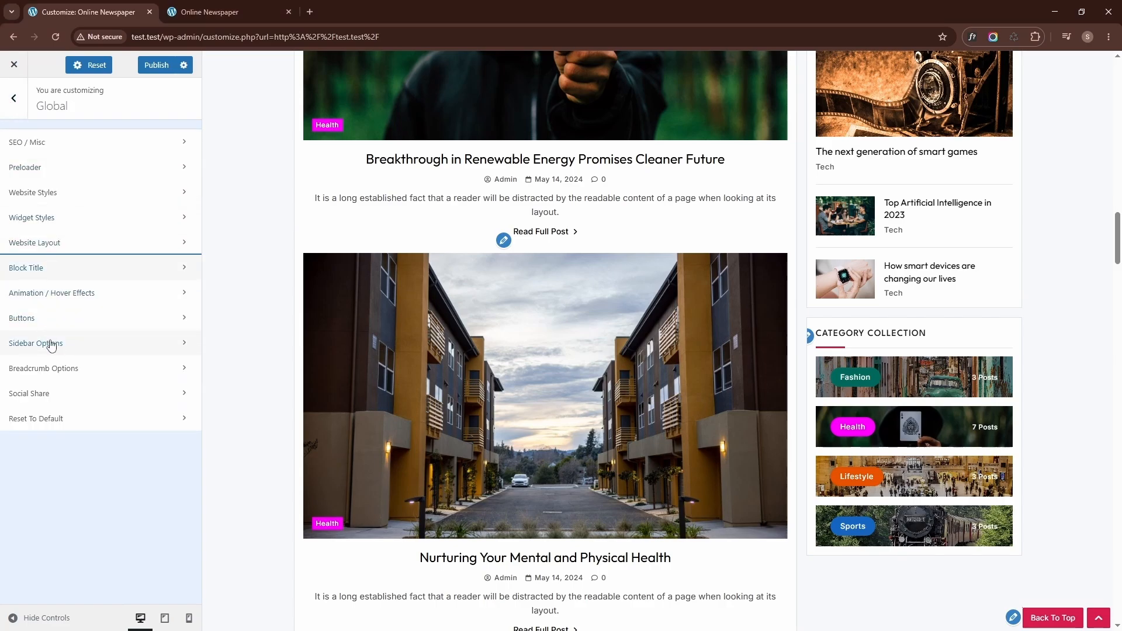
click(51, 344)
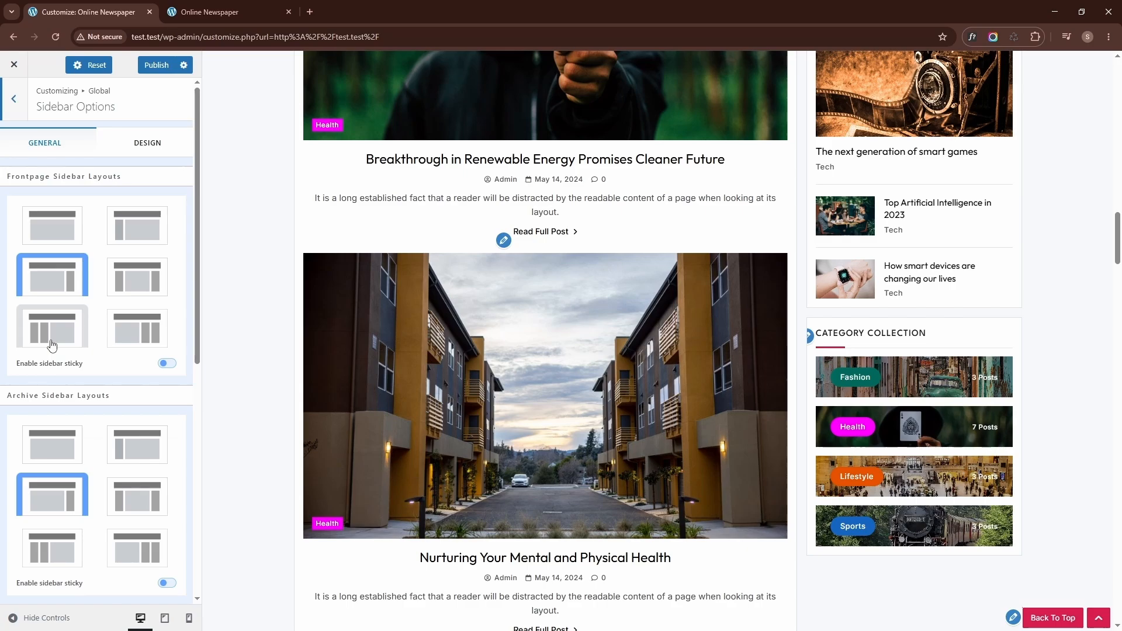
scroll(144, 342, down, 2)
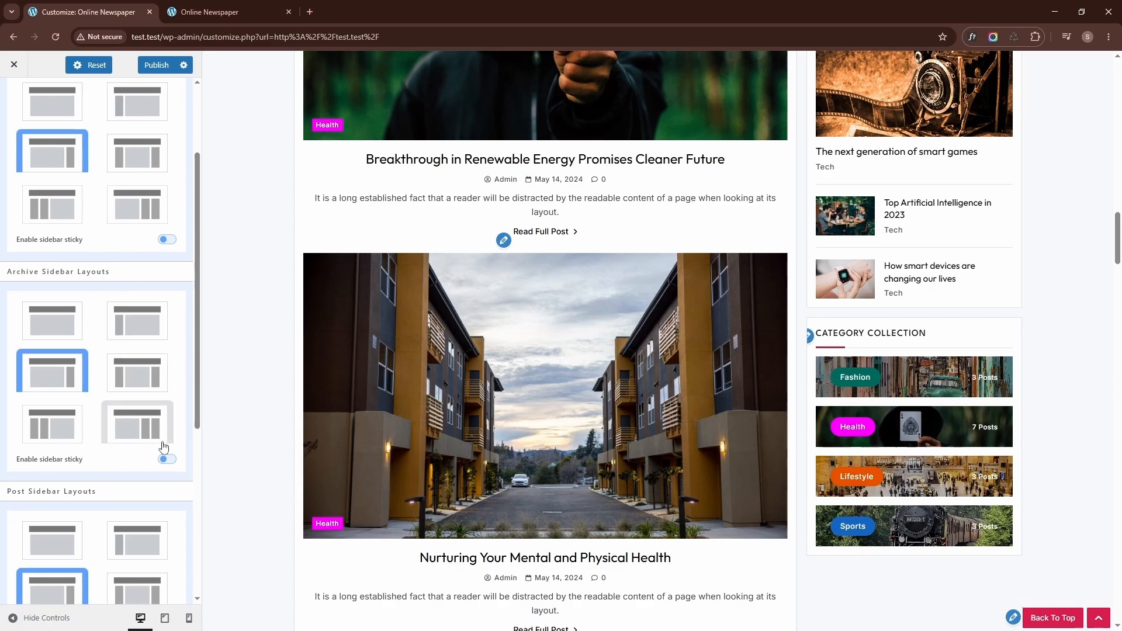
click(166, 460)
scroll(278, 390, down, 1)
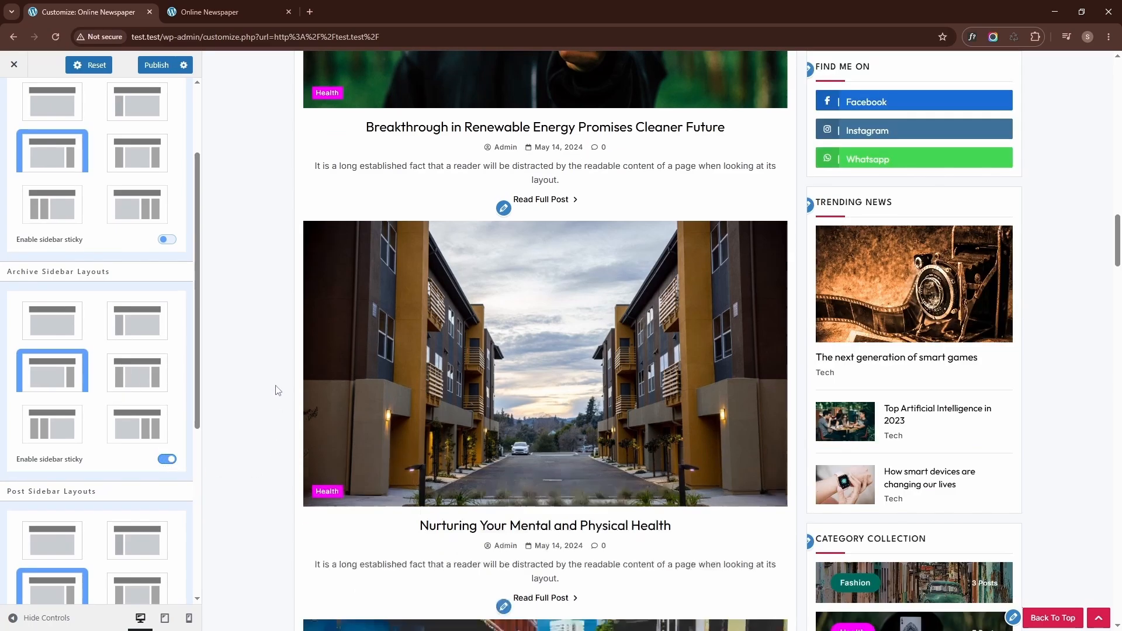
scroll(277, 390, down, 20)
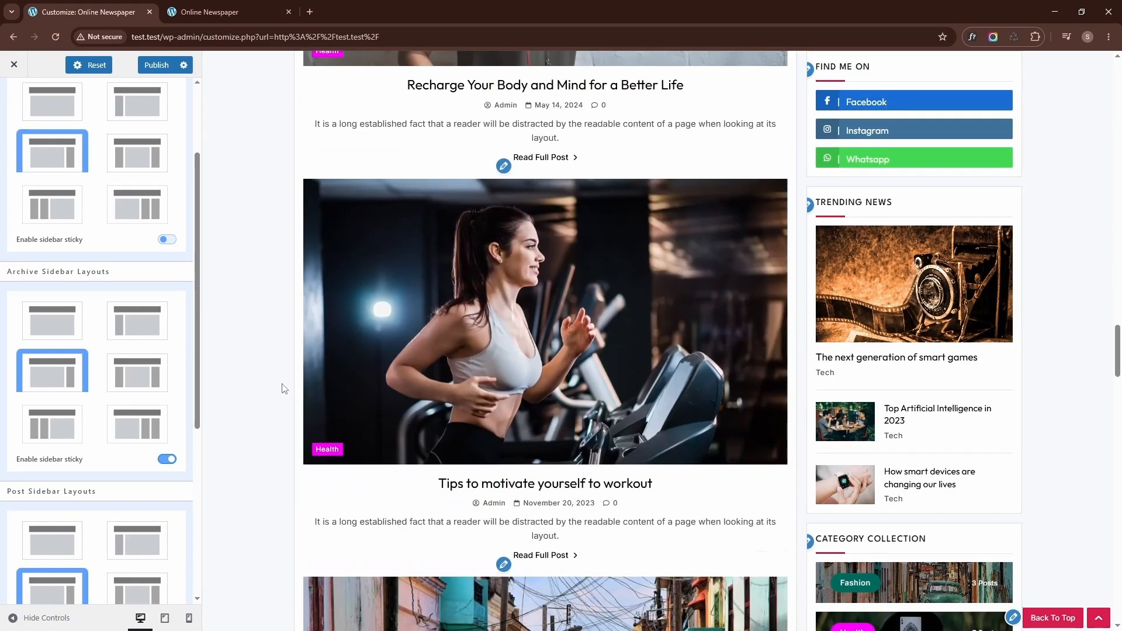
scroll(283, 388, down, 15)
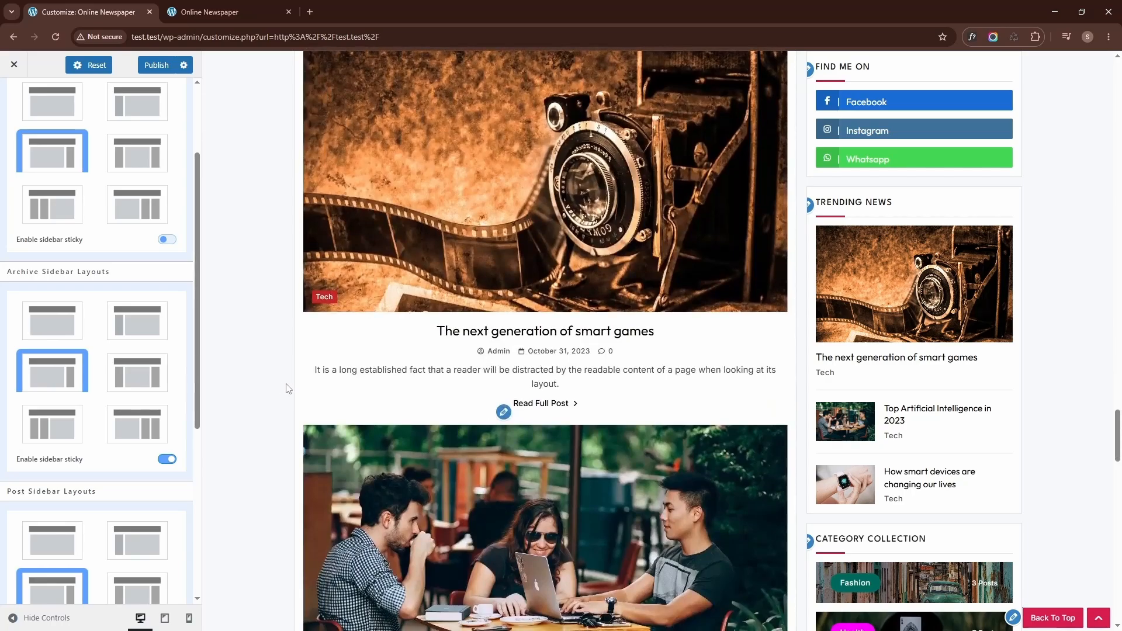
click(157, 66)
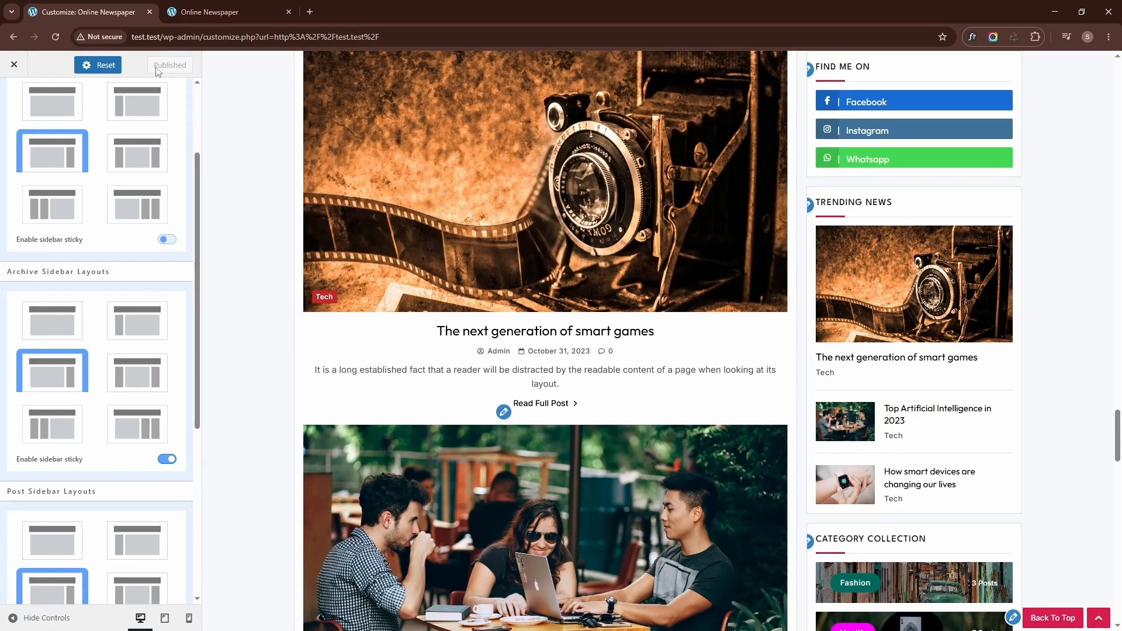
- Open the Footer Builder and set the footer first row's column count to 3
scroll(97, 111, up, 3)
click(19, 109)
click(19, 109)
scroll(89, 398, down, 3)
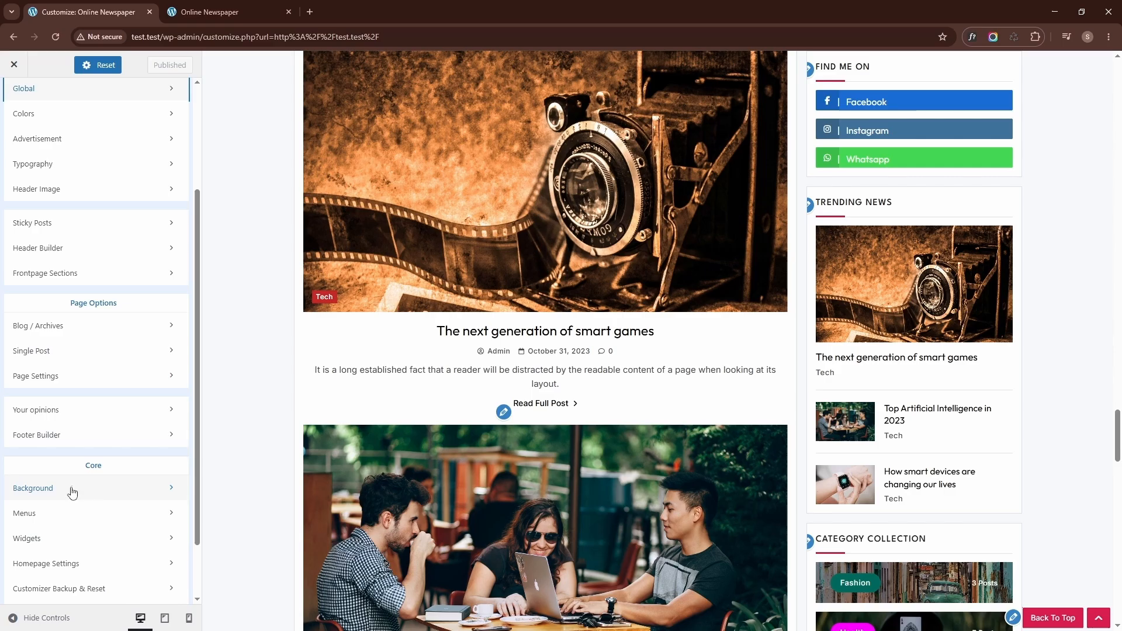
click(71, 433)
scroll(268, 386, down, 15)
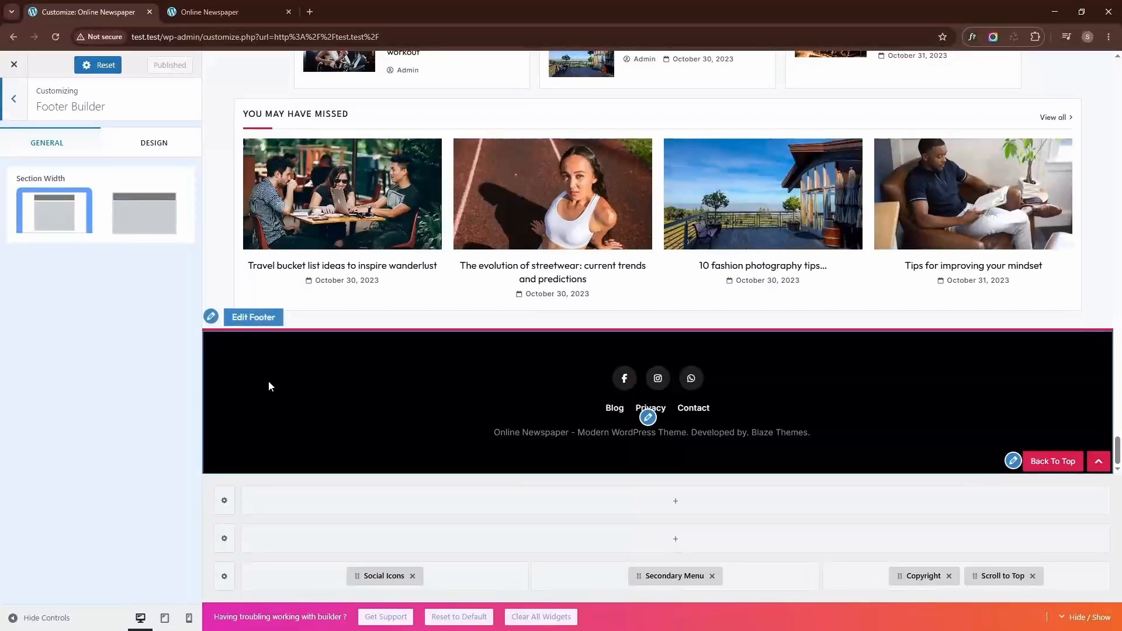
click(224, 501)
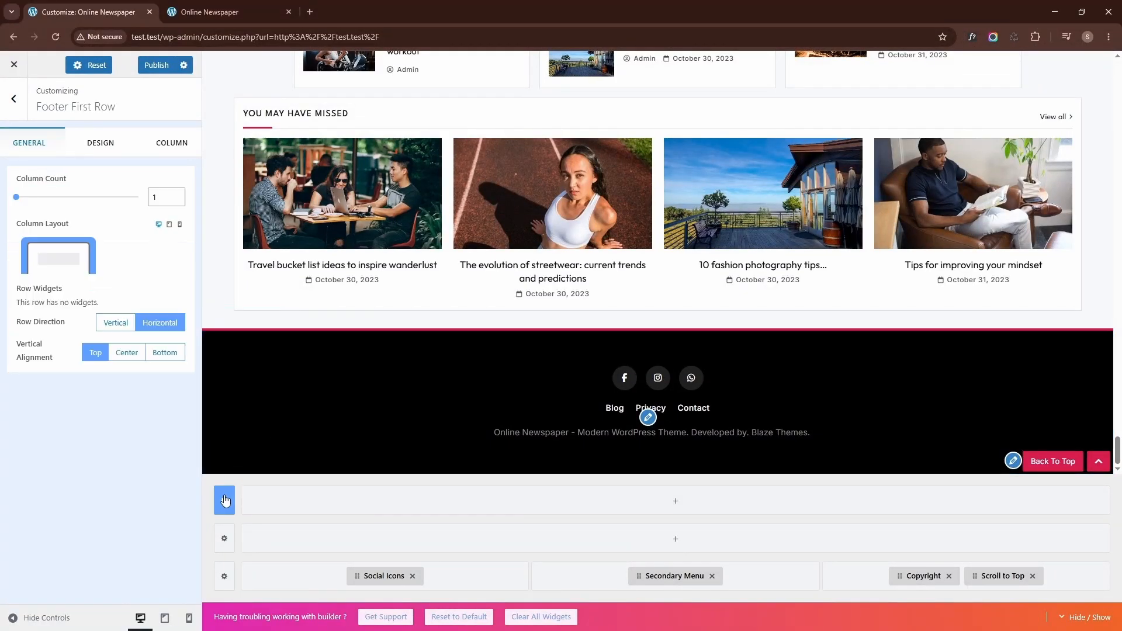
click(176, 194)
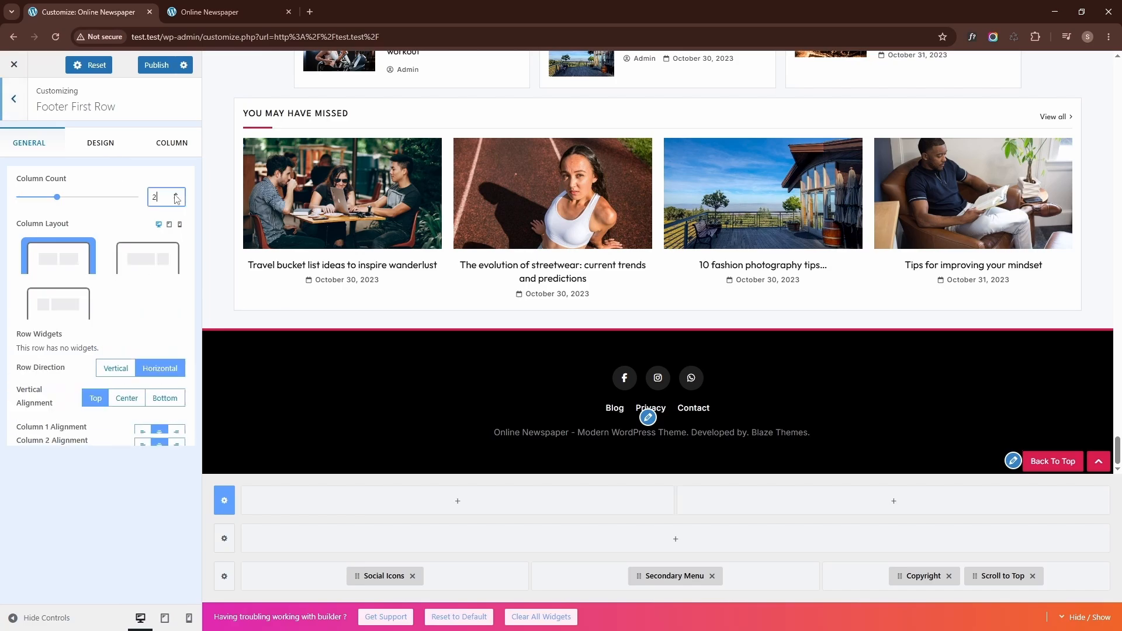
click(176, 194)
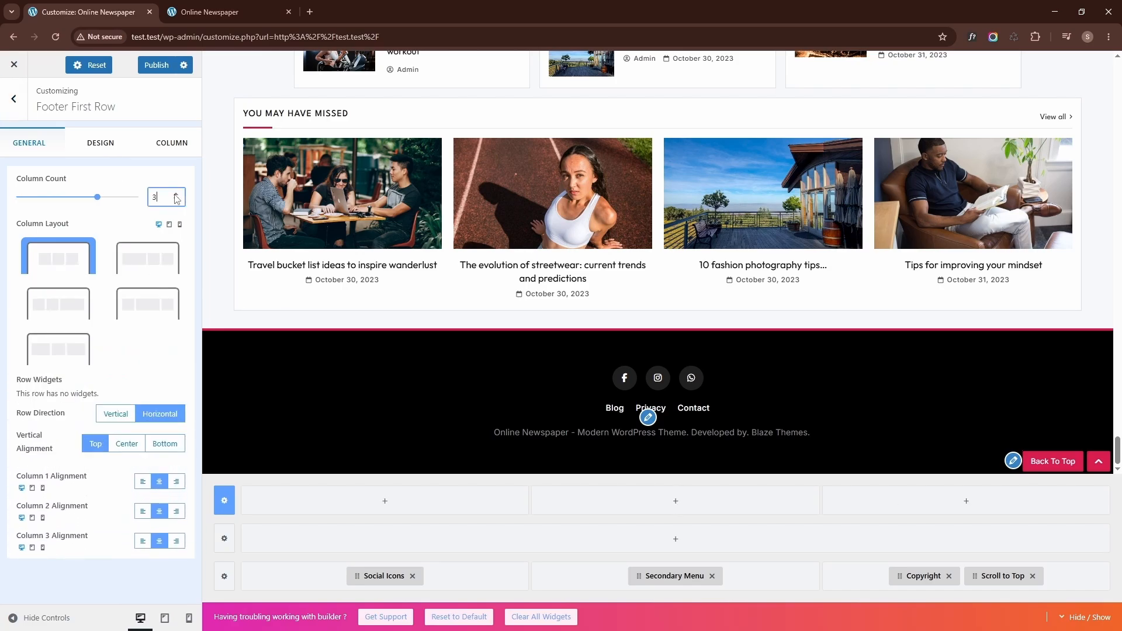
- Place Sidebar 1 in the footer first row's first column and add an Online Newspaper Posts List widget to it
click(368, 500)
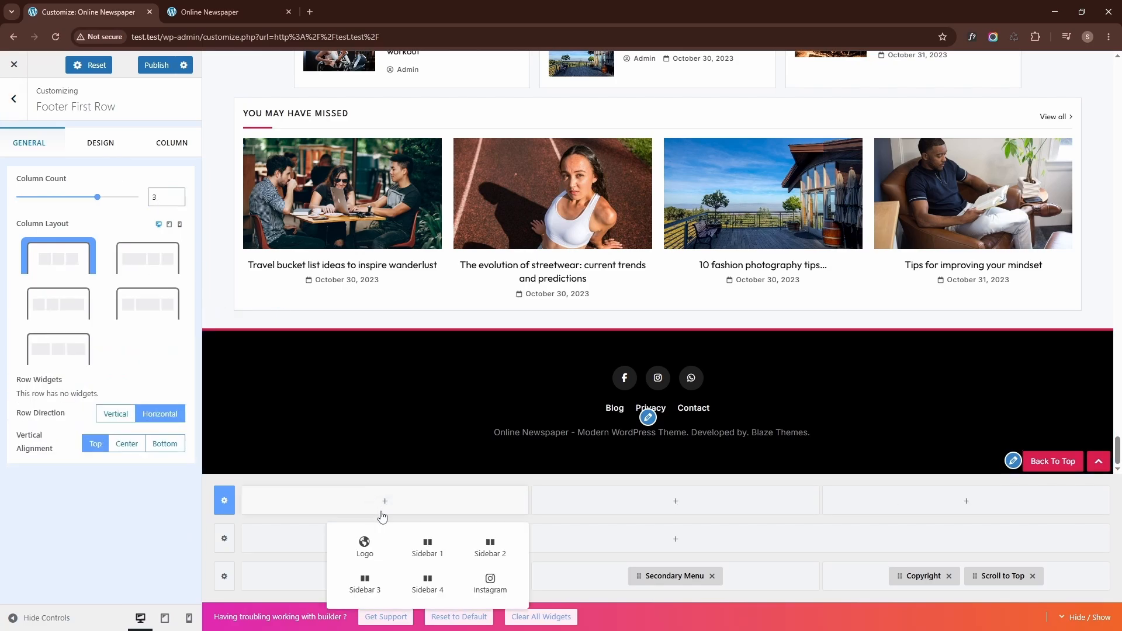
click(422, 546)
click(380, 499)
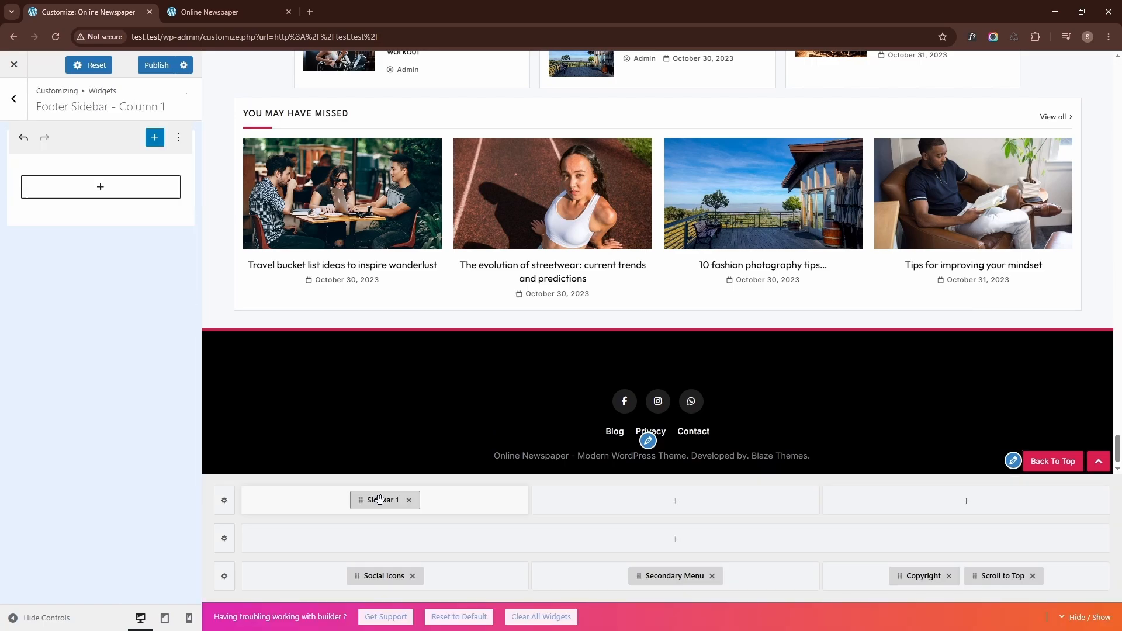
click(124, 194)
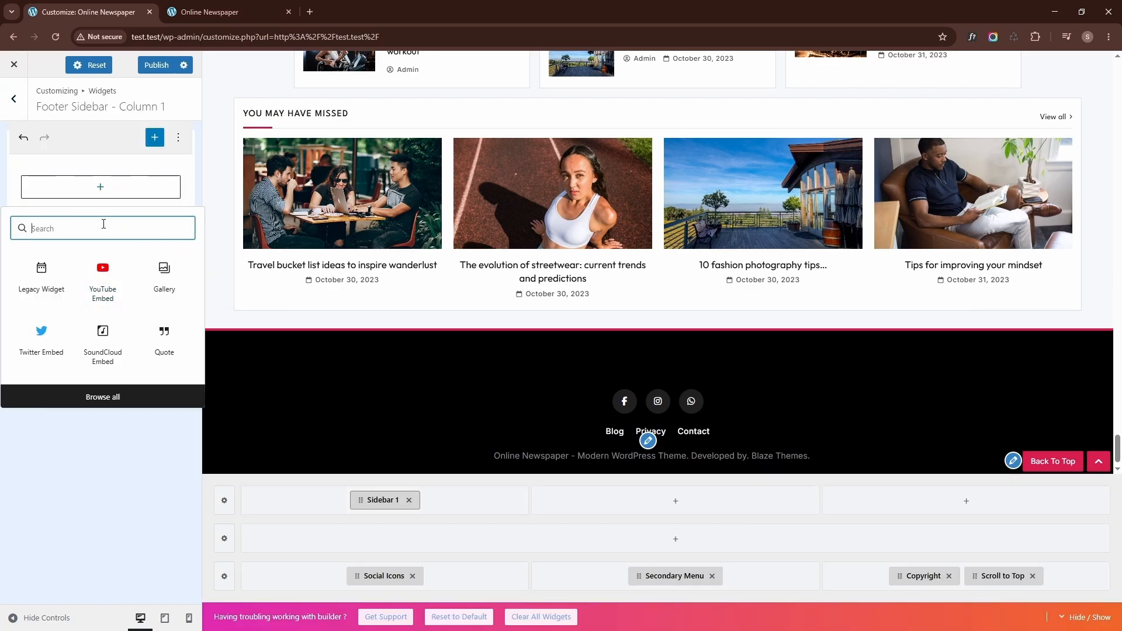
text(post list)
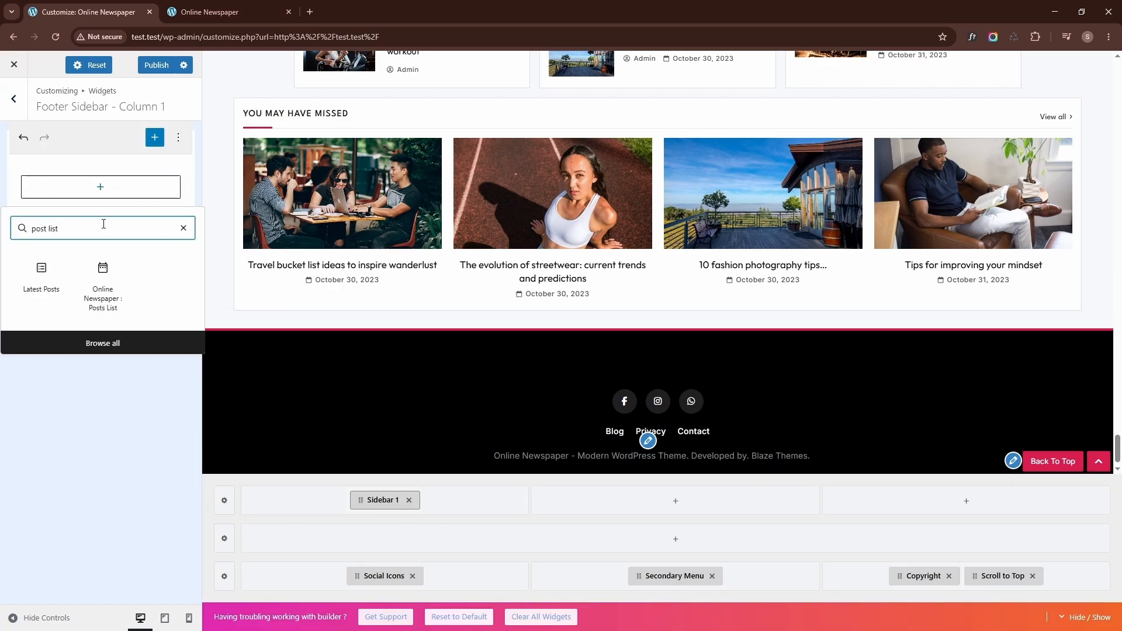
click(103, 281)
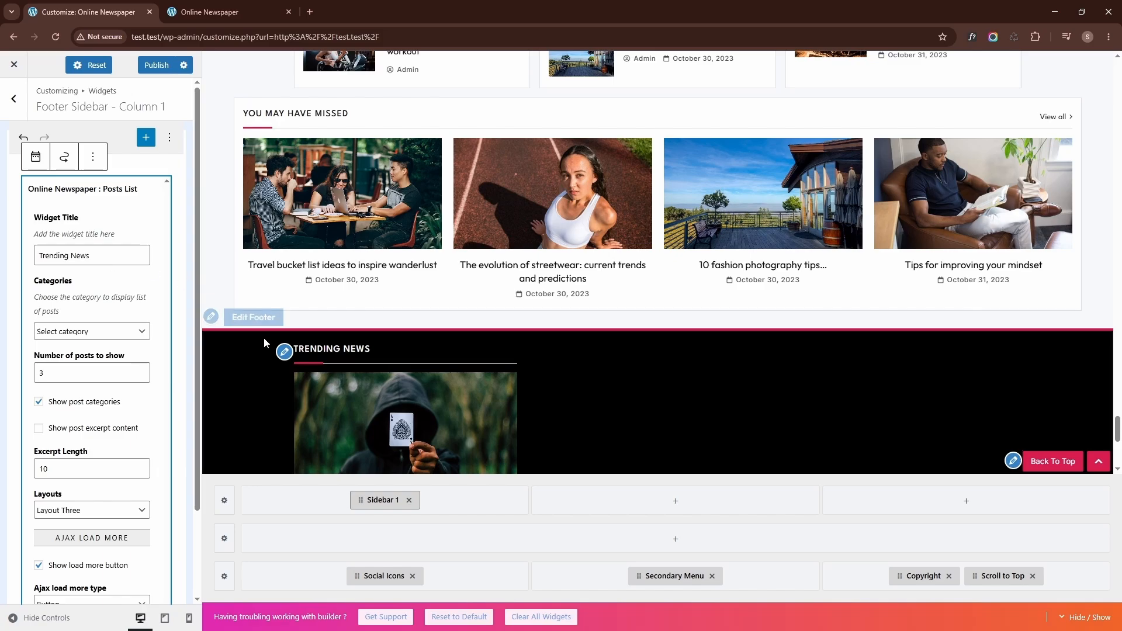
- Set the column 1 Posts List widget to Layout One and disable its load more button
scroll(246, 356, down, 3)
scroll(92, 432, down, 1)
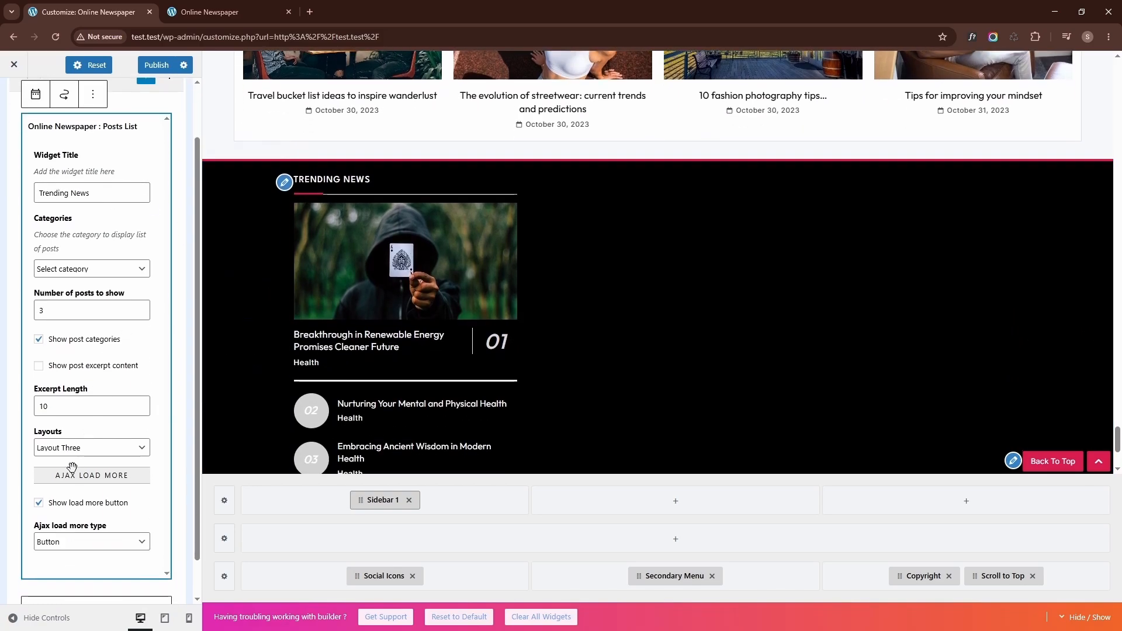
click(73, 449)
click(71, 463)
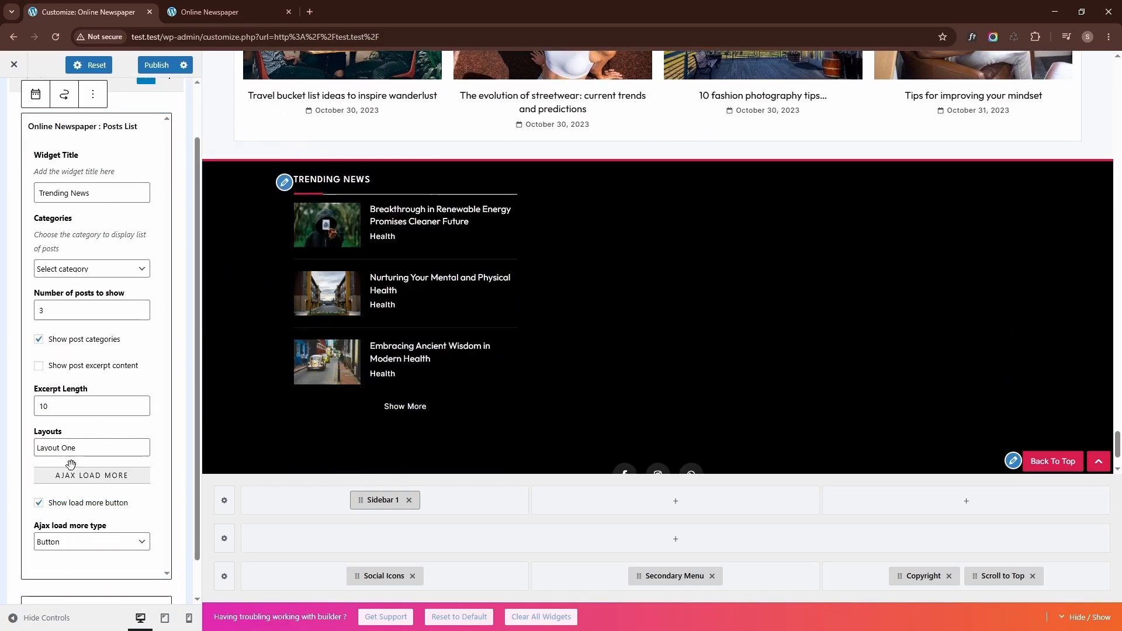
click(39, 504)
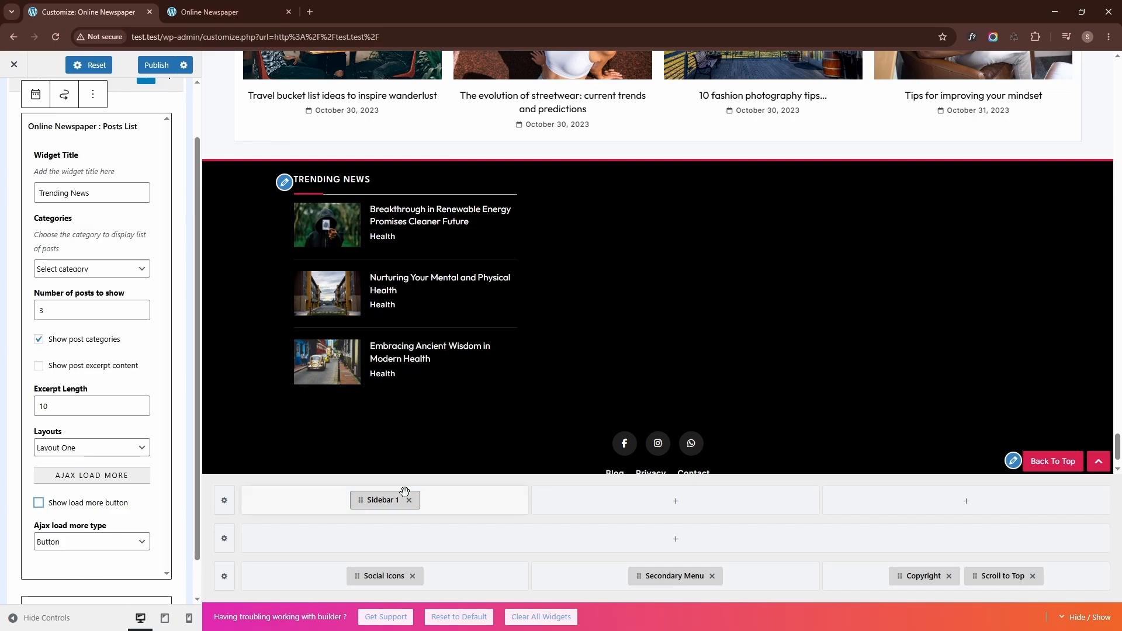
- Place Sidebar 2 in the footer first row's second column and add an Online Newspaper Posts List widget to it
click(676, 501)
click(715, 548)
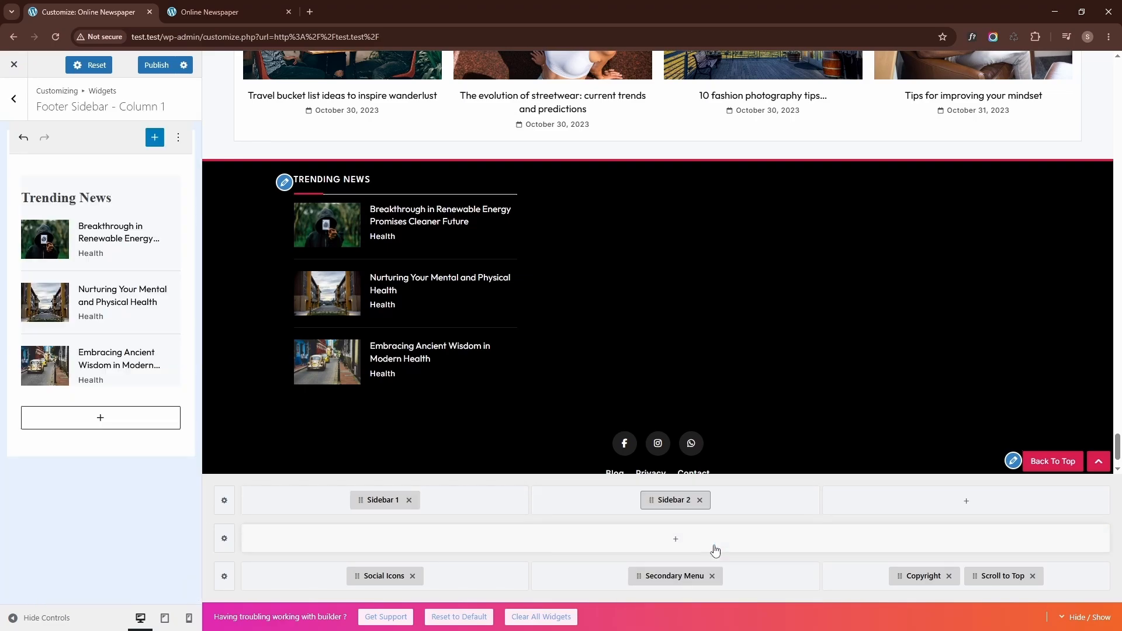
click(661, 500)
click(115, 194)
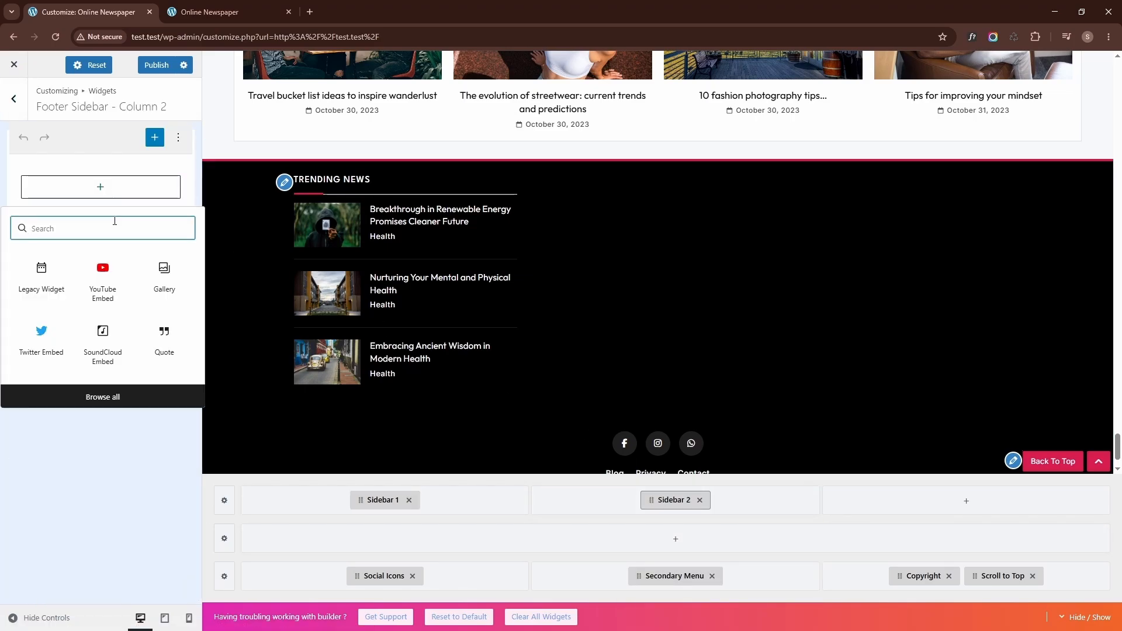
text(post list)
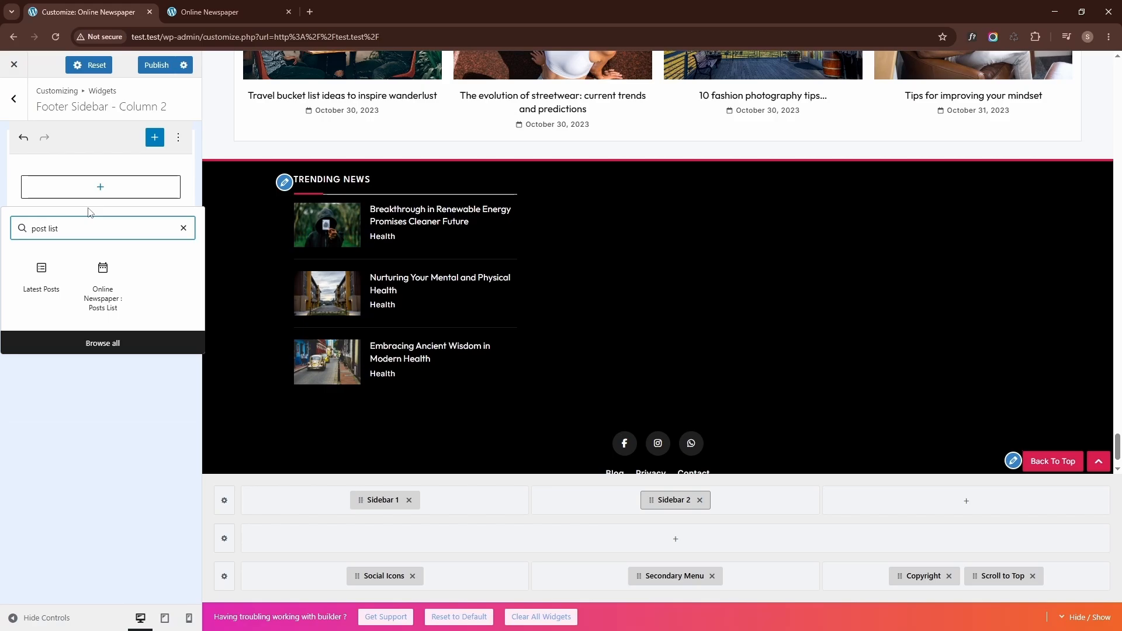
click(115, 278)
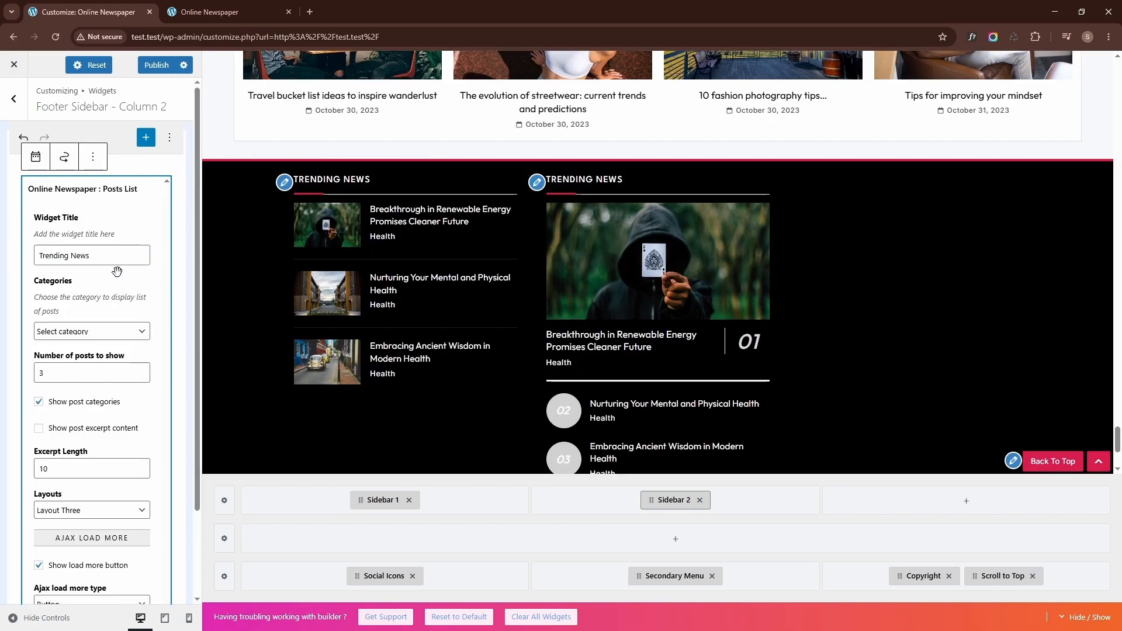
- Disable the column 2 Posts List's load more button, set it to Layout One and choose the Tech category
click(62, 566)
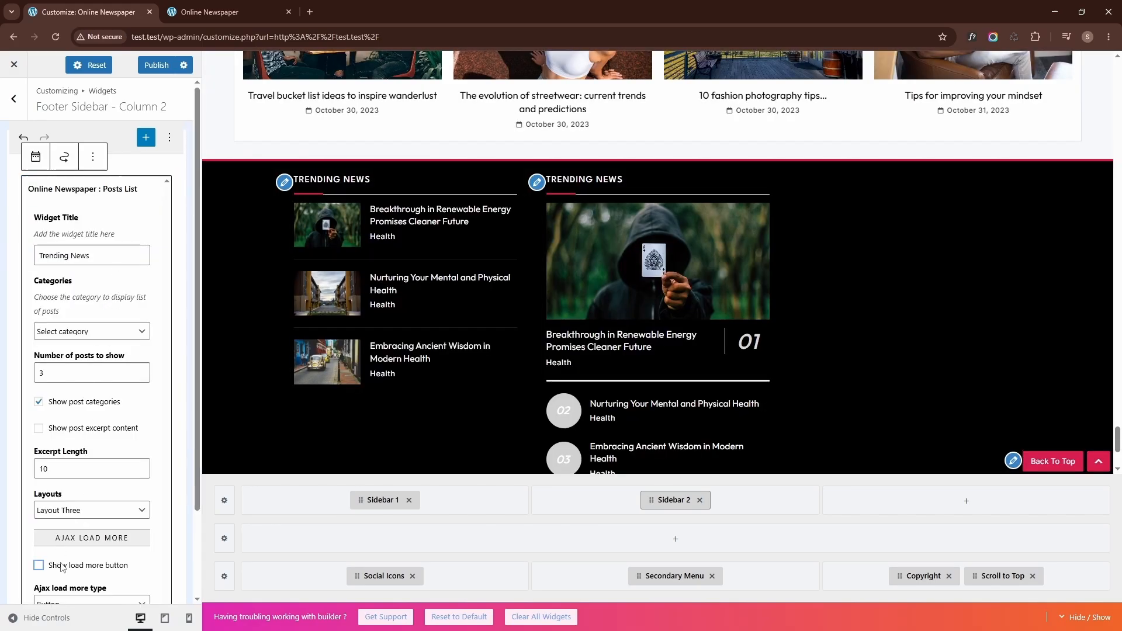
click(65, 519)
click(62, 523)
click(75, 337)
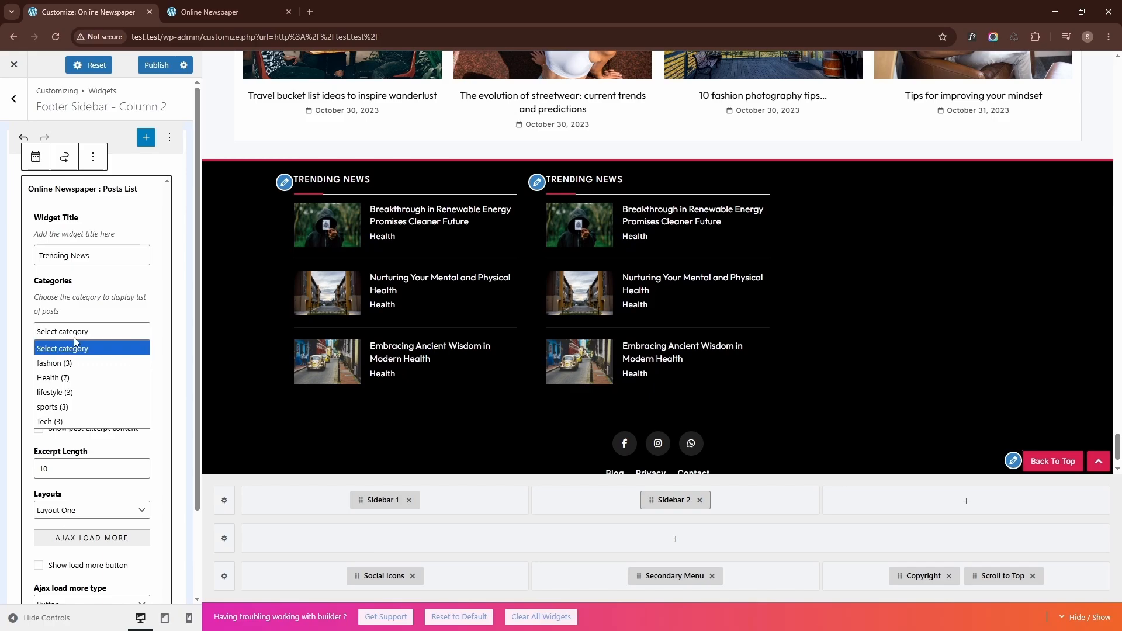
click(72, 419)
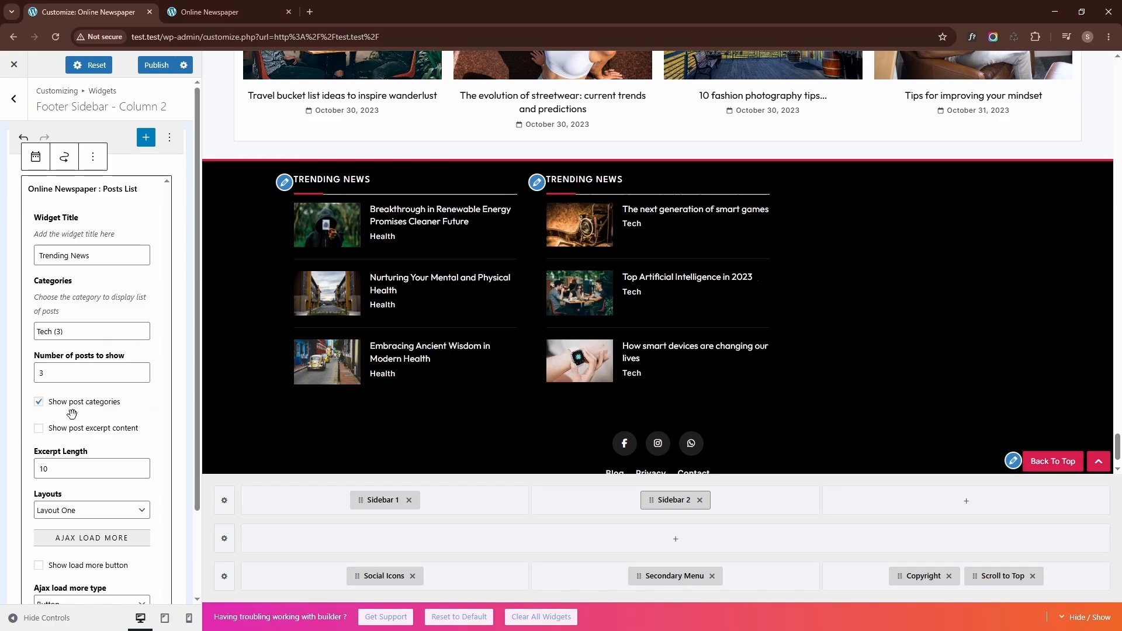
- Place Sidebar 3 in the footer first row's third column and add an Online Newspaper Category Collection widget to it
click(966, 501)
click(1023, 544)
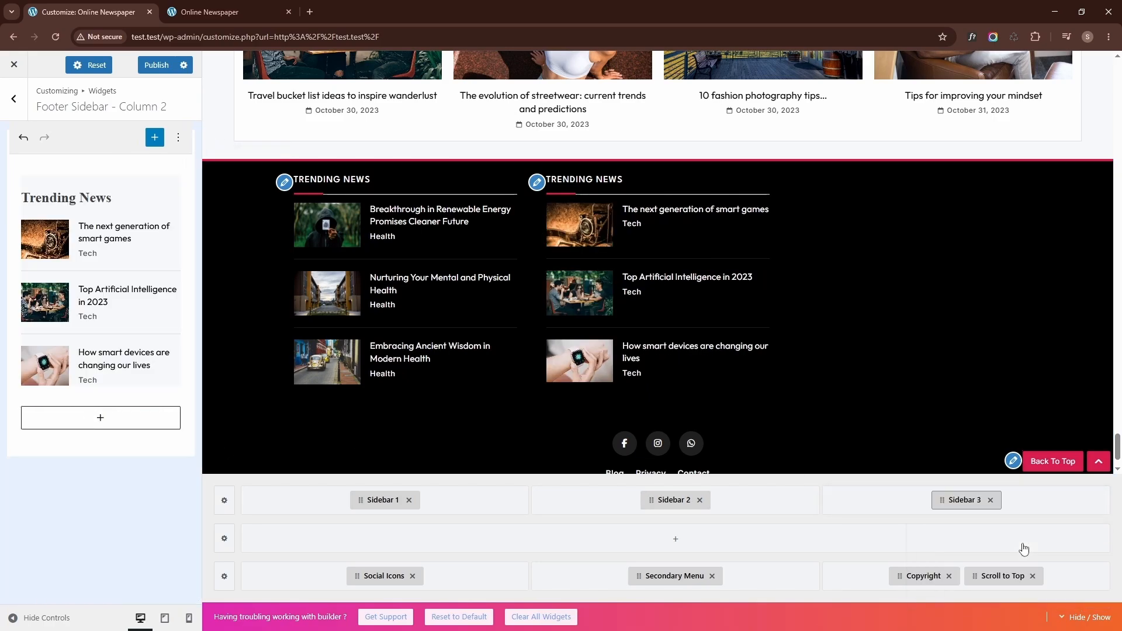
click(959, 500)
click(108, 186)
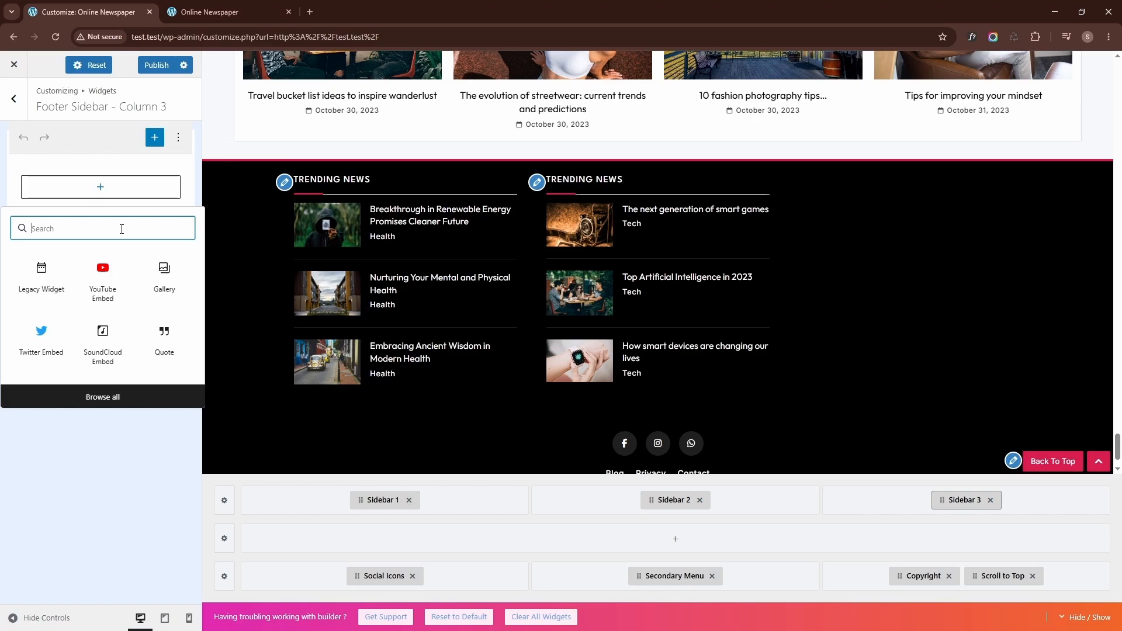
text(category collection)
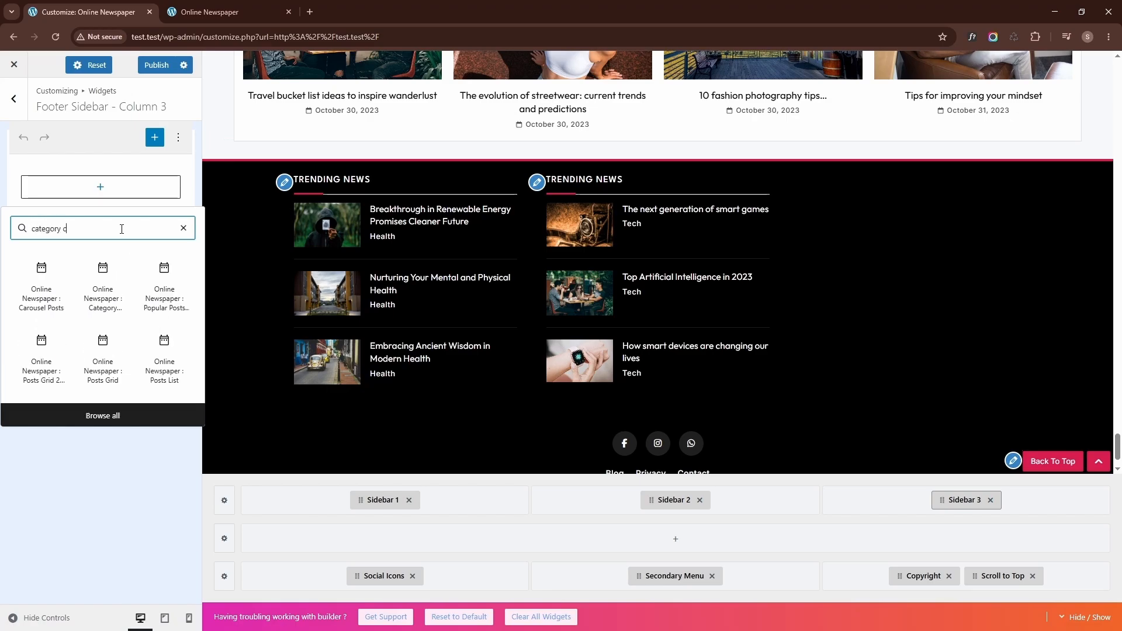
click(103, 280)
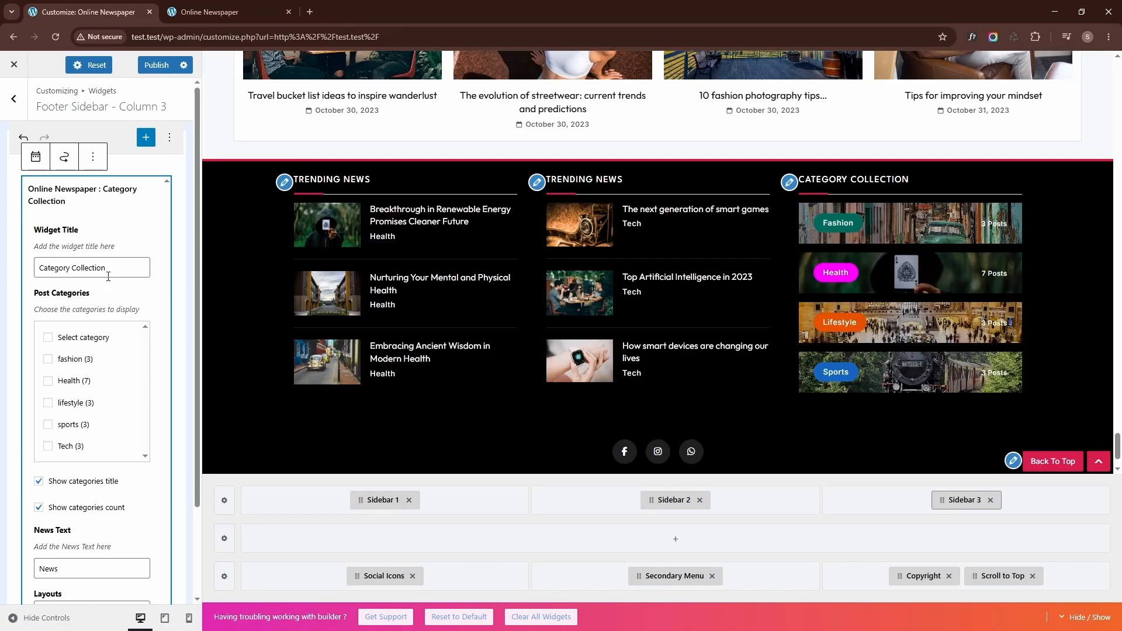
- Open the whole footer's design settings and set its top margin to 30
click(247, 149)
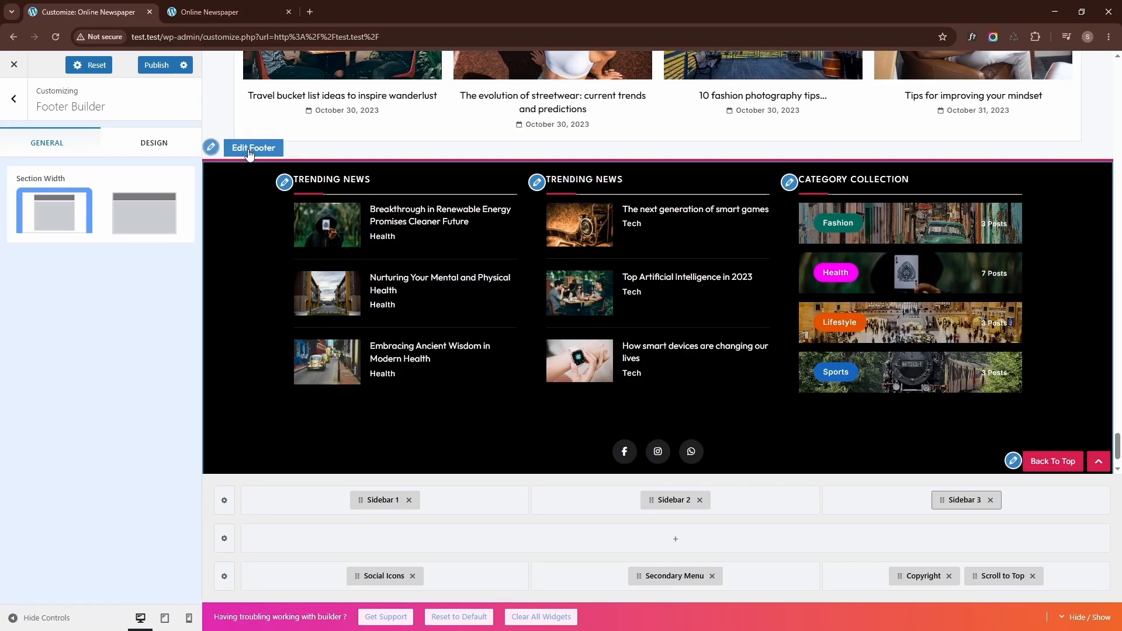
click(163, 146)
click(30, 281)
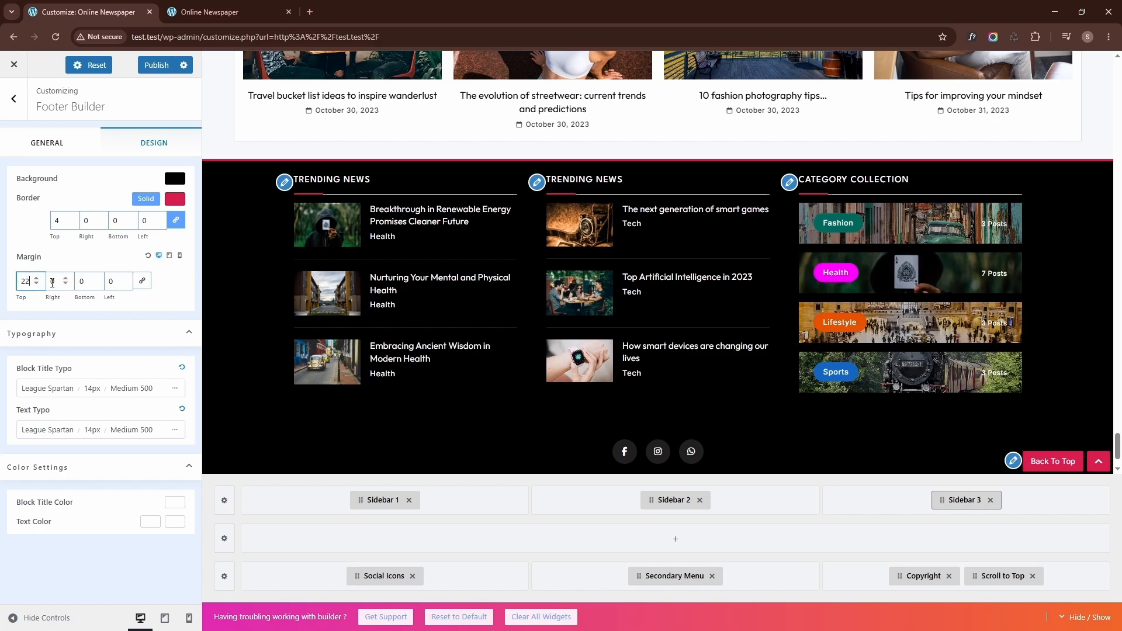
key(BackSpace)
key(BackSpace)
text(30)
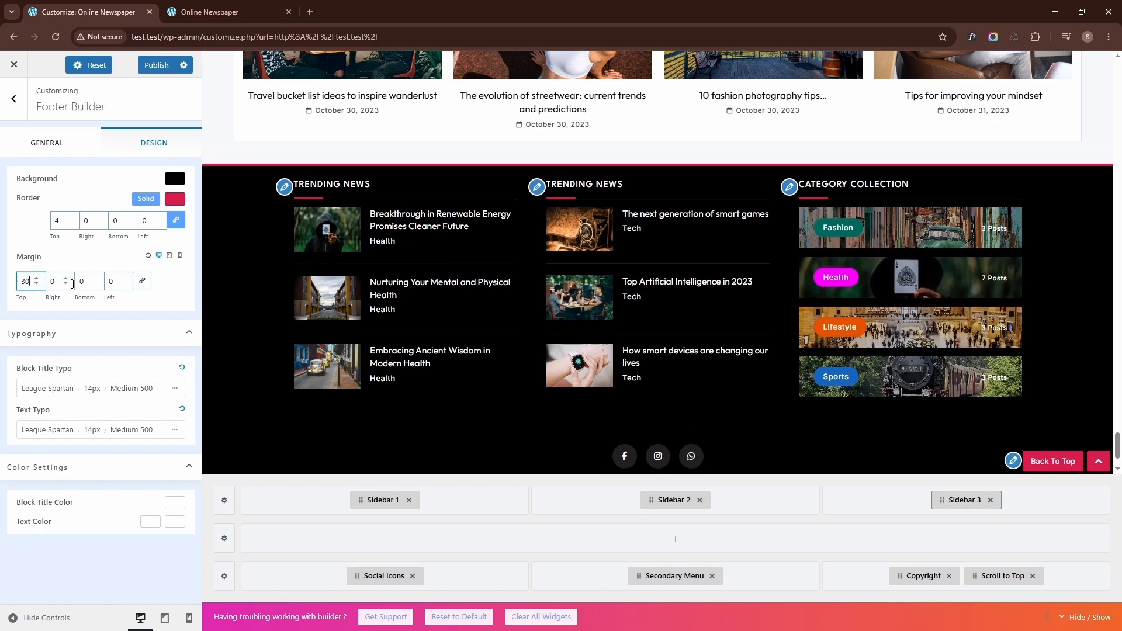
- Set the footer first row's top padding to 40 px and its bottom padding to 0
click(223, 501)
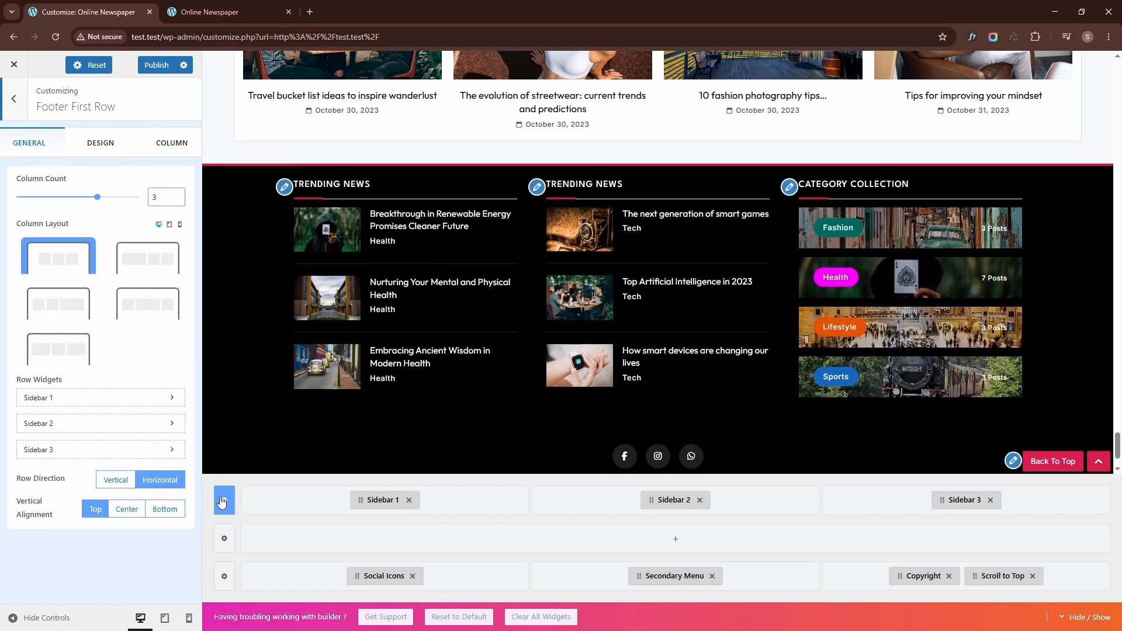
click(100, 144)
click(28, 279)
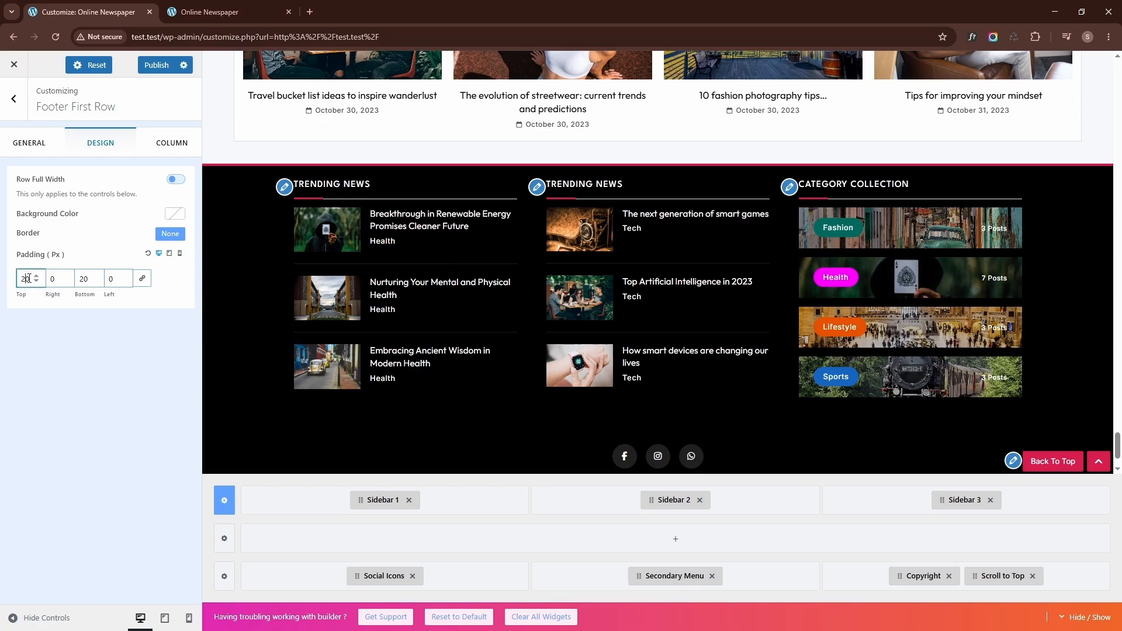
key(BackSpace)
text(4)
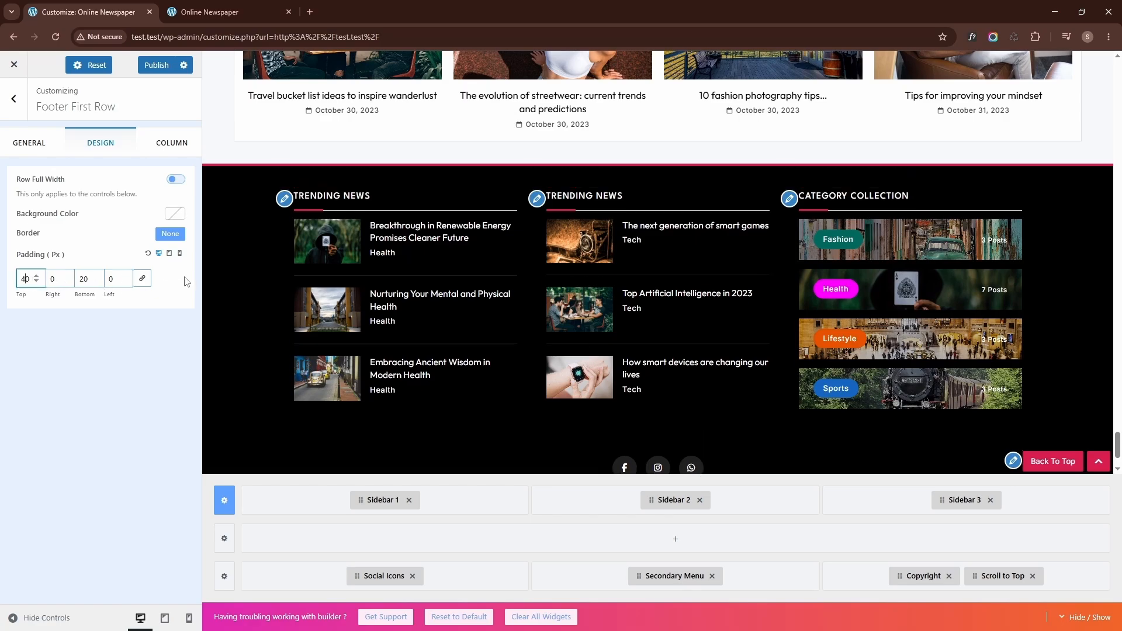
click(91, 279)
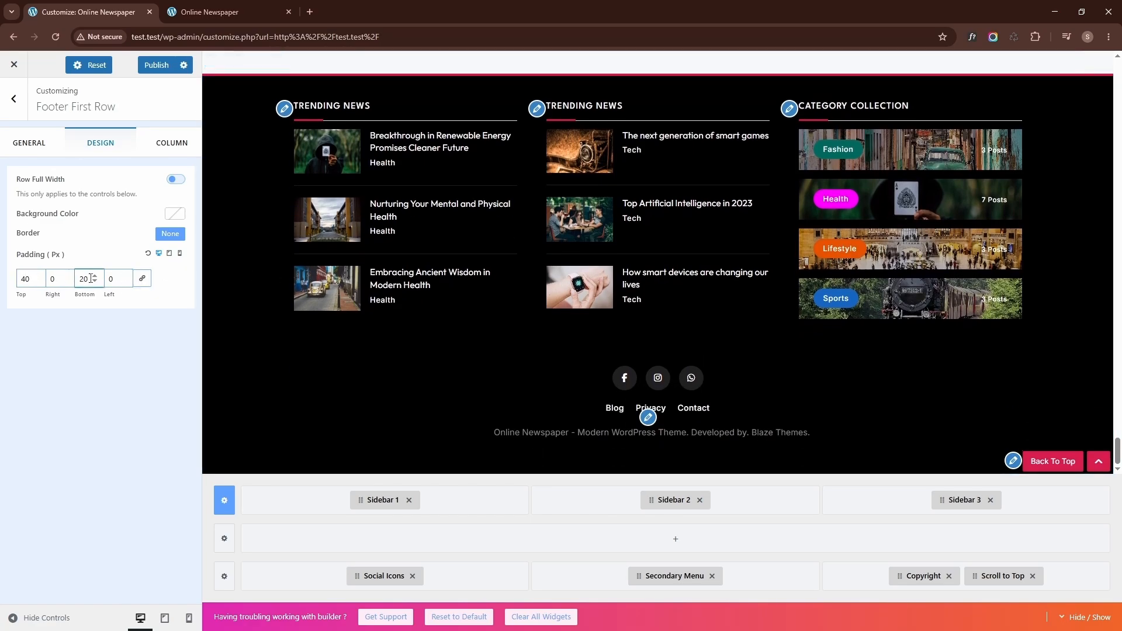
key(BackSpace)
- Give the footer first row a solid border only along its bottom, width 1, in grey 494949
click(173, 243)
click(141, 281)
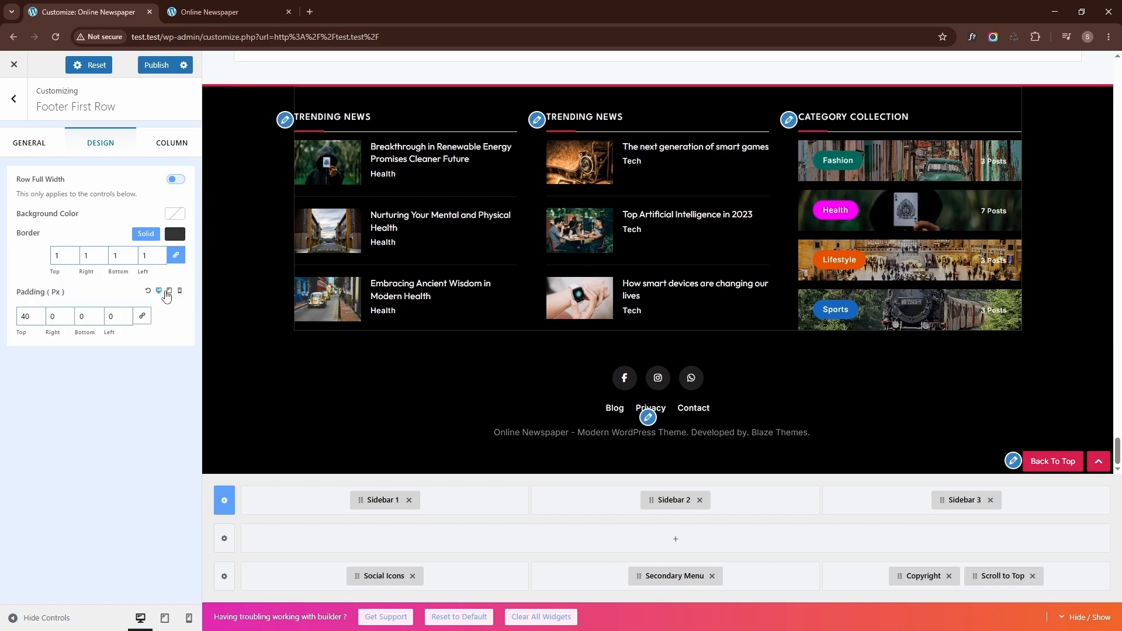
click(159, 261)
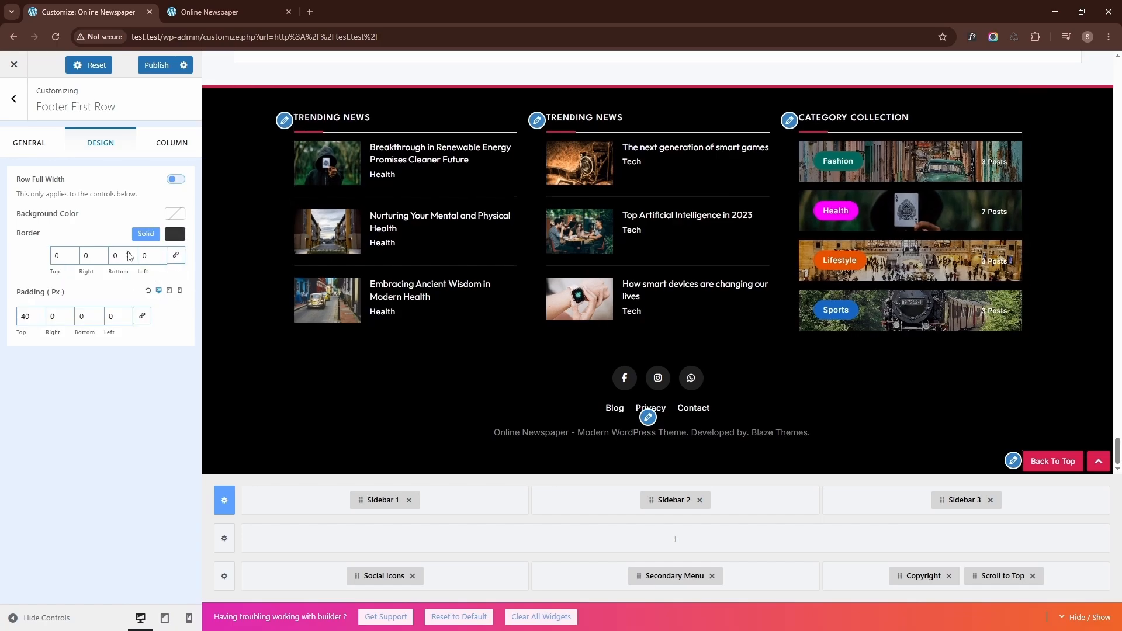
click(129, 252)
click(173, 235)
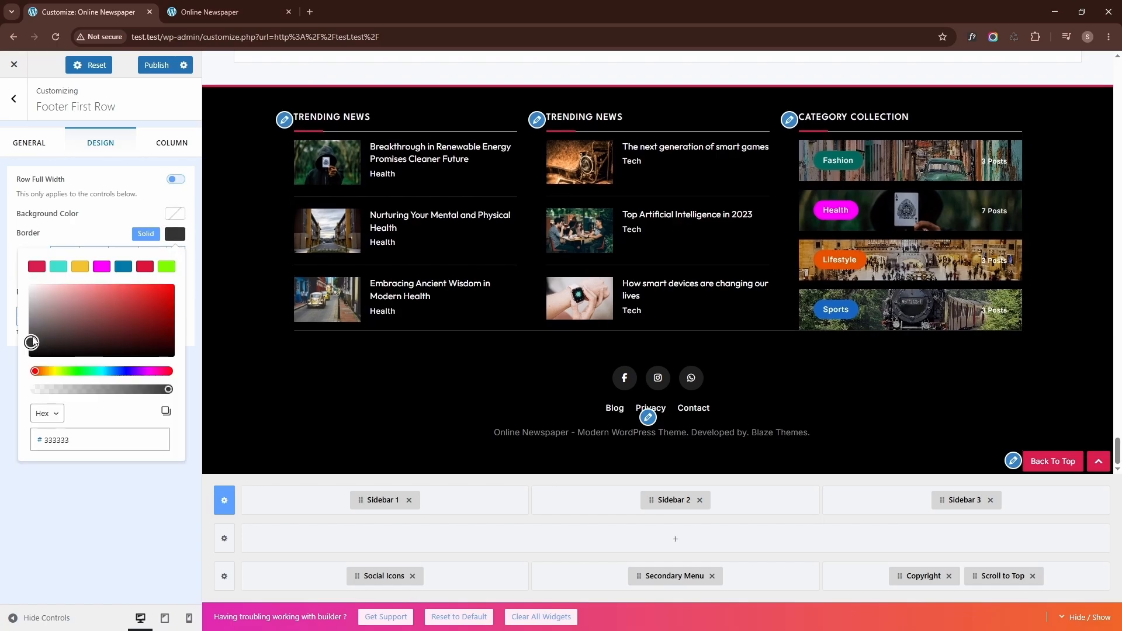
drag(33, 342, 31, 336)
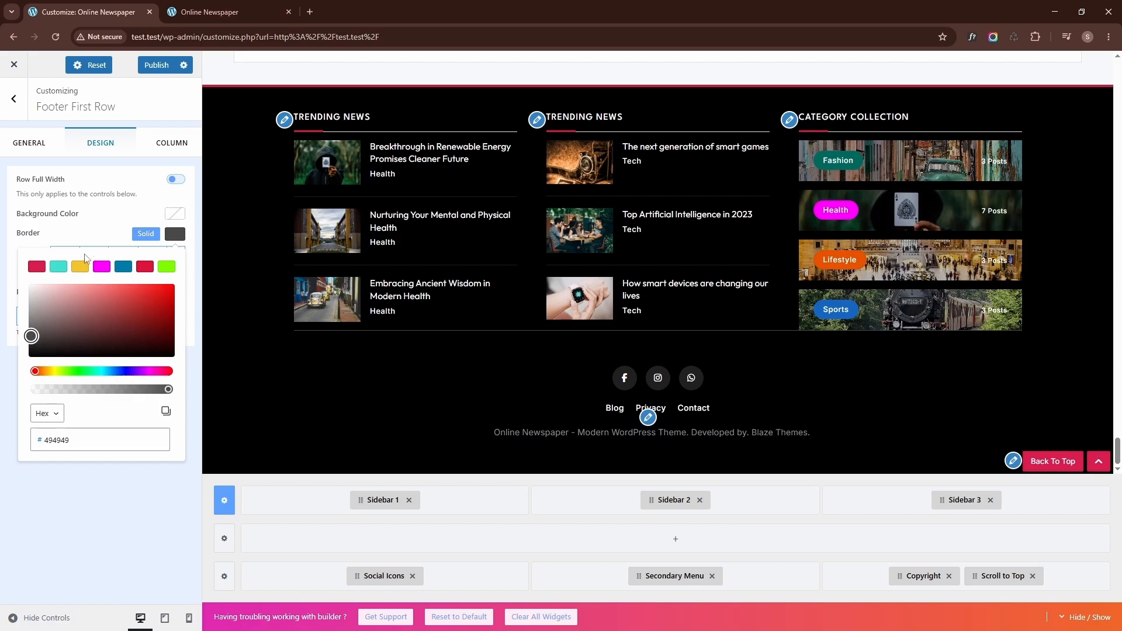
click(97, 233)
- Set the footer first row's bottom padding to 40 px and publish the changes
click(79, 318)
text(40)
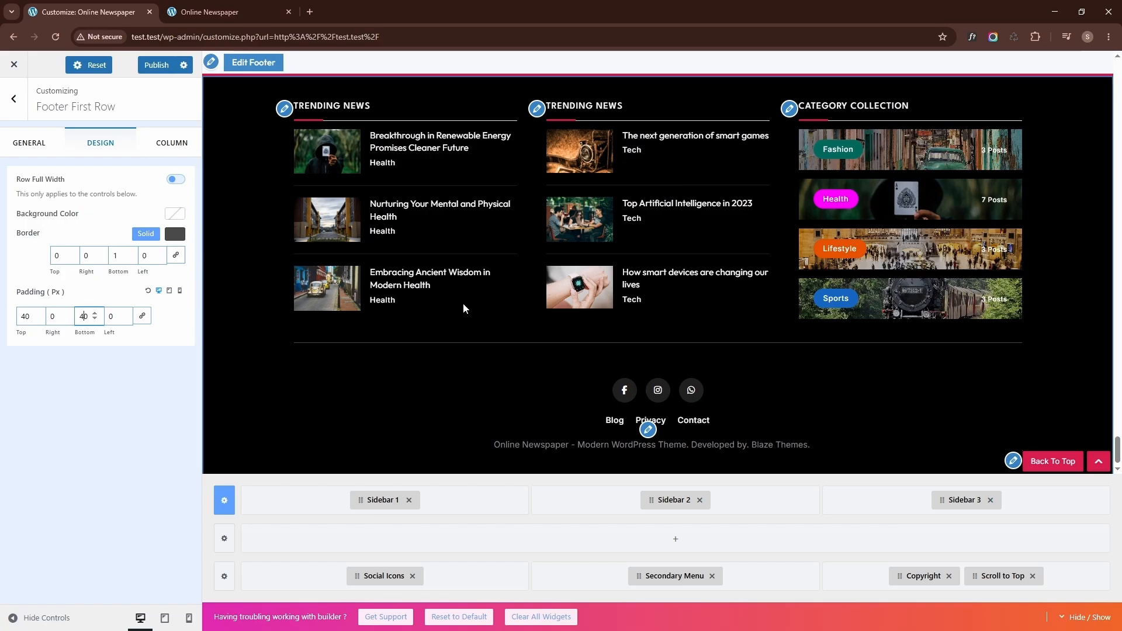
scroll(463, 304, down, 1)
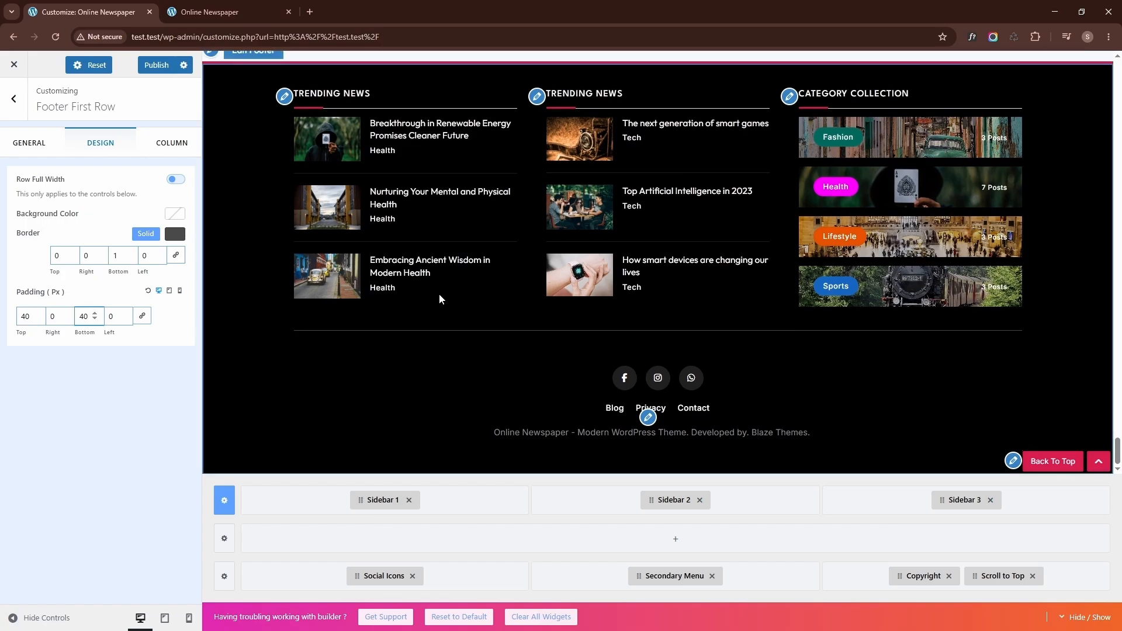
click(156, 65)
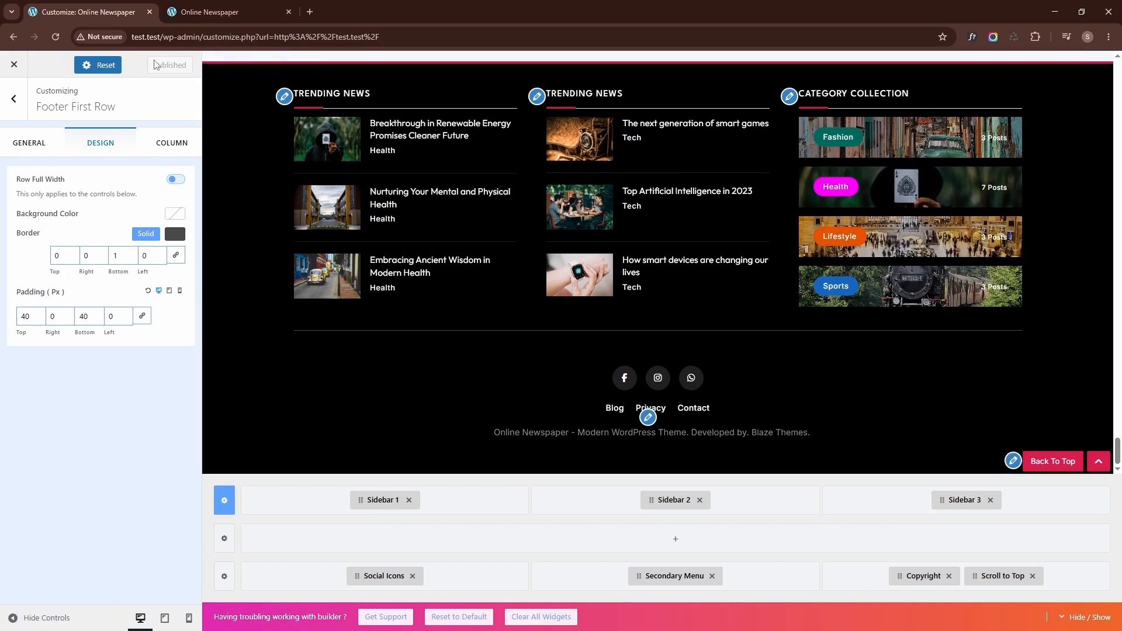
- Reload the live site's front page, review its sections down to the three-column footer, and return to the top of the page
click(224, 15)
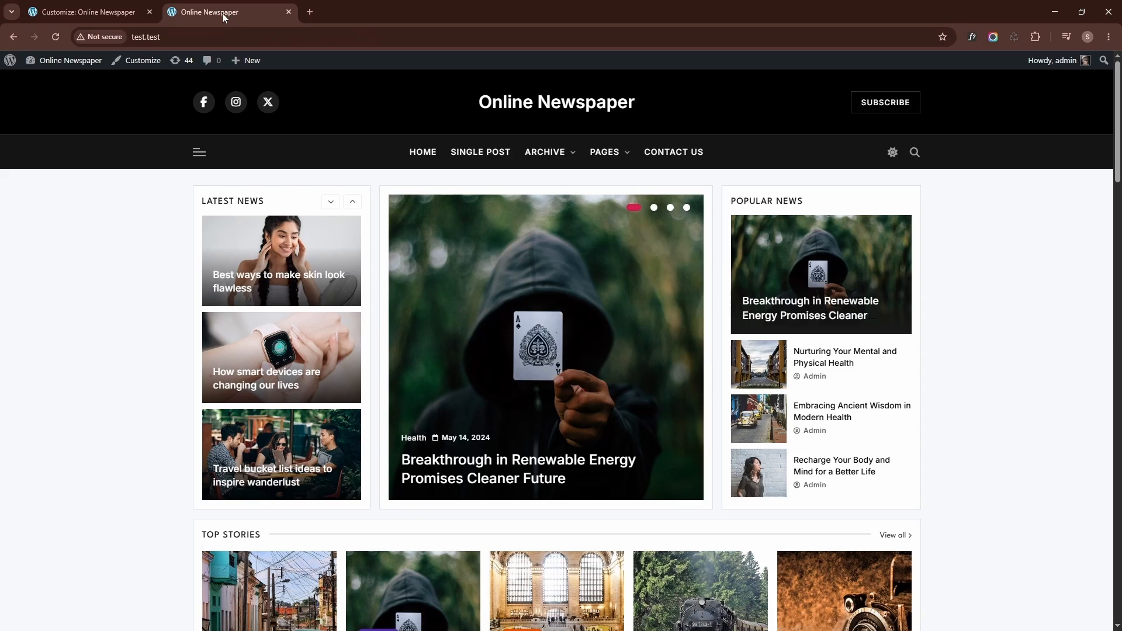
click(216, 35)
key(Return)
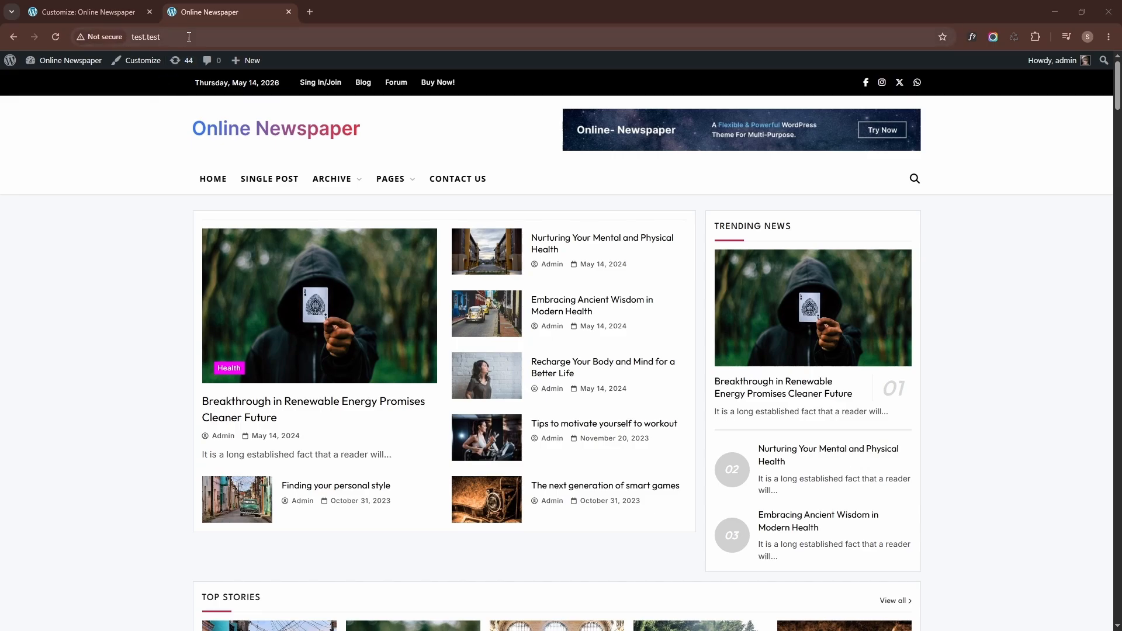
scroll(1014, 266, down, 3)
scroll(1014, 266, down, 20)
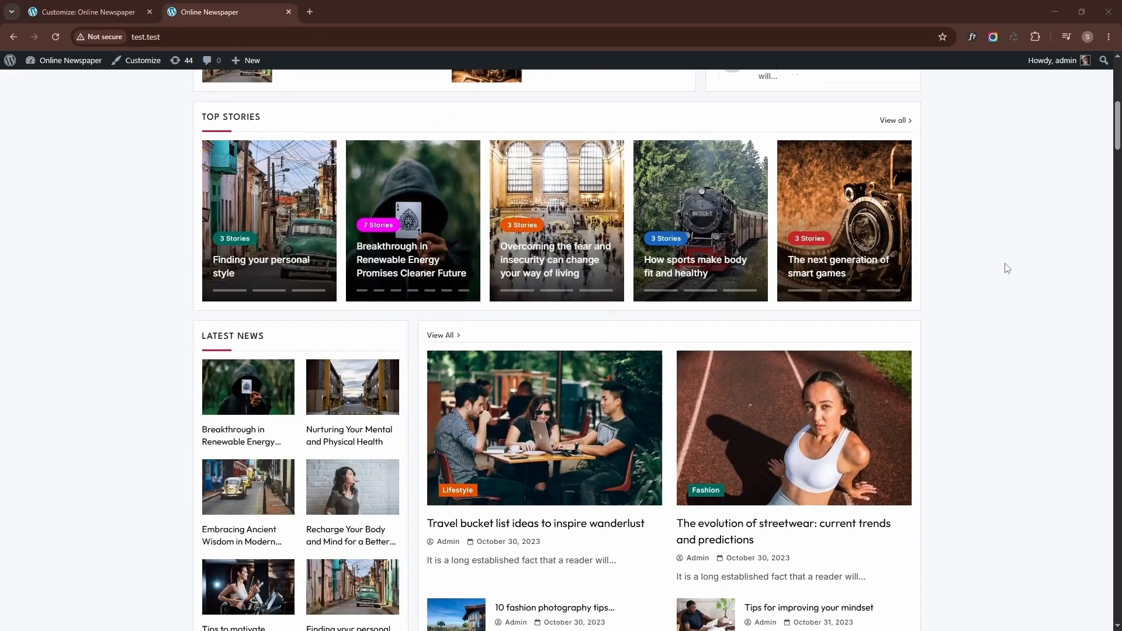
scroll(1004, 271, down, 20)
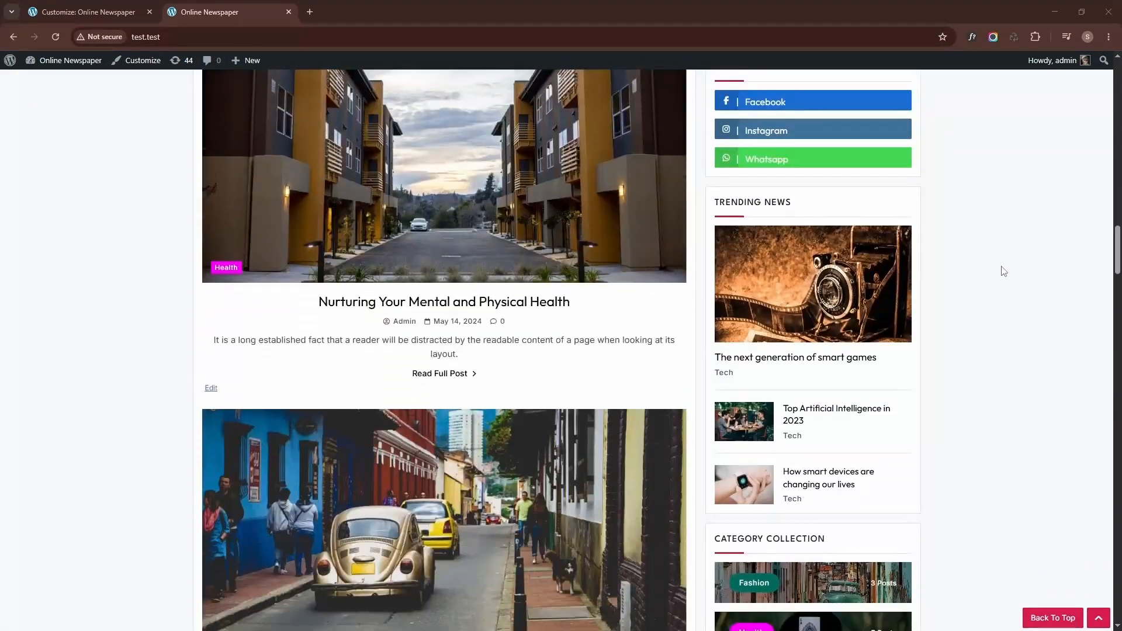
scroll(1004, 271, down, 20)
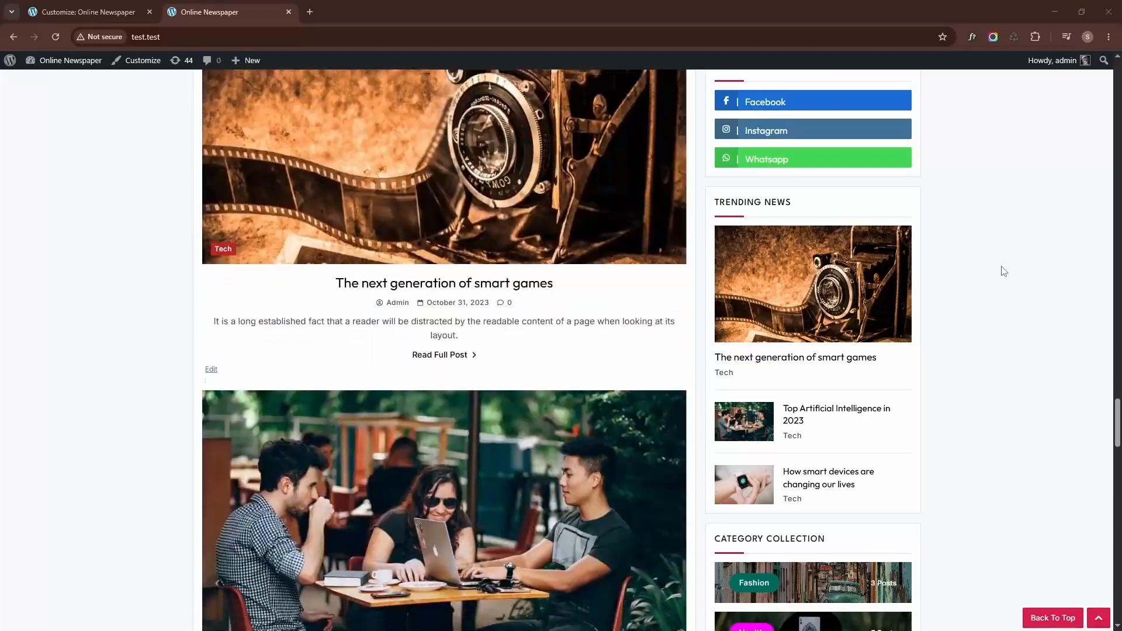
scroll(1003, 272, down, 8)
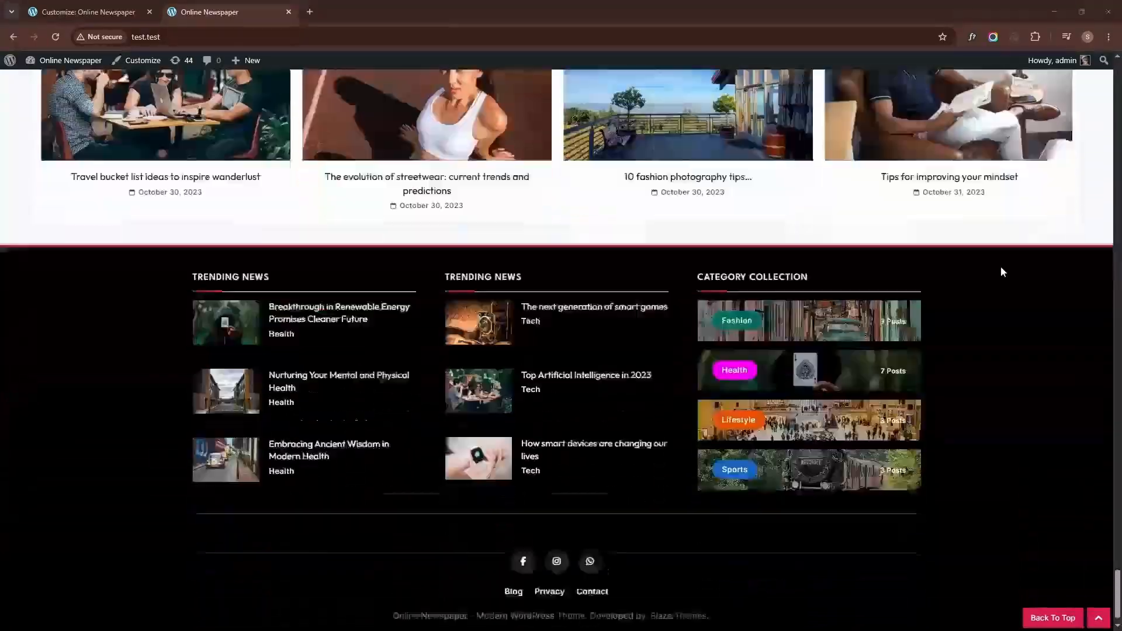
click(1067, 621)
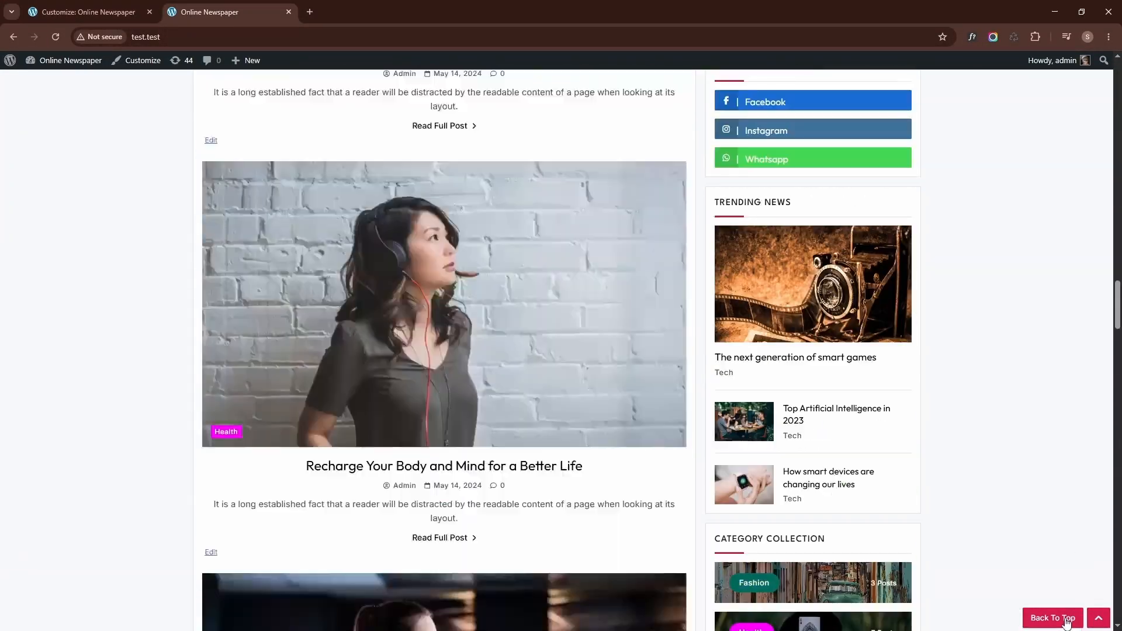